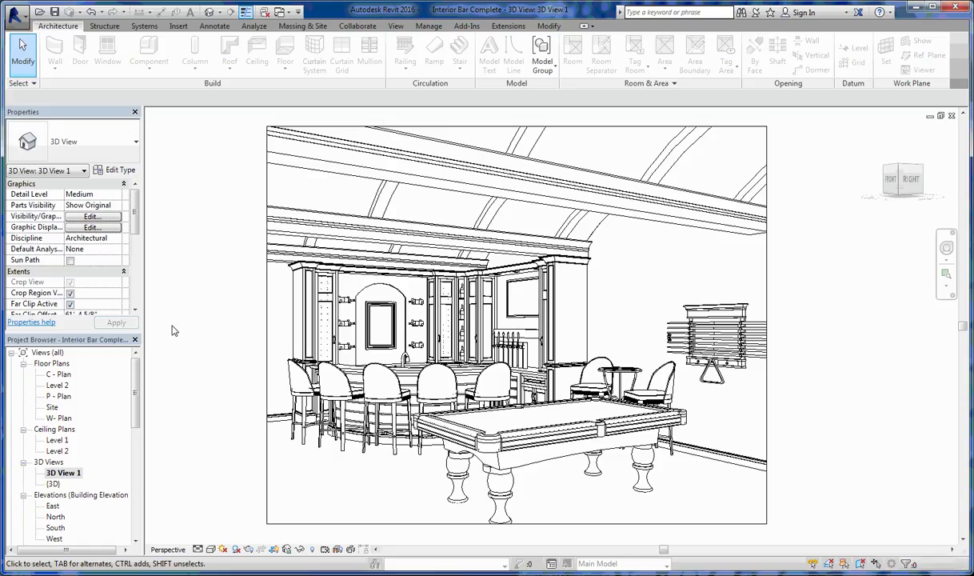
Step: Set the visual style of the 3D View 1 perspective to Realistic
middle_drag(698, 433, 693, 426)
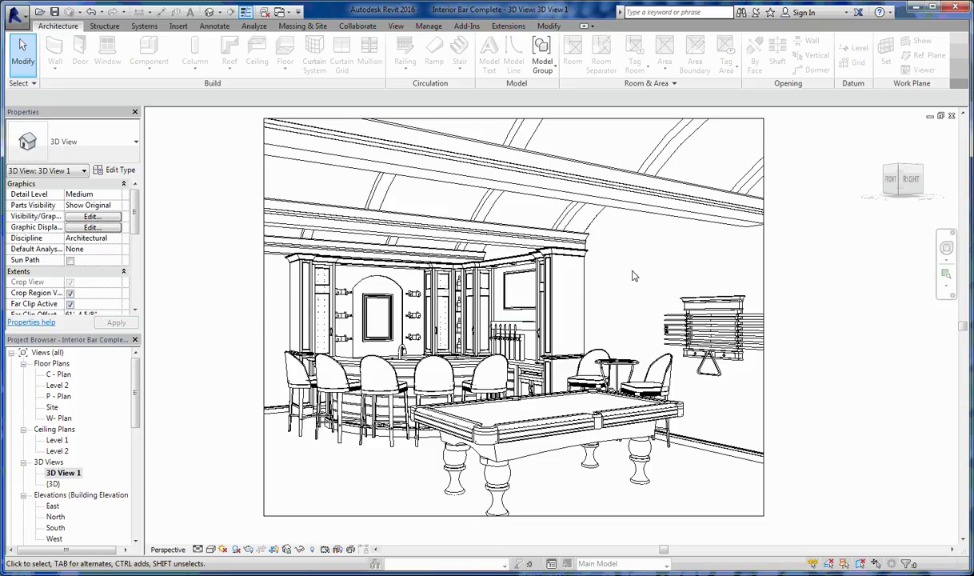
click(211, 549)
click(222, 524)
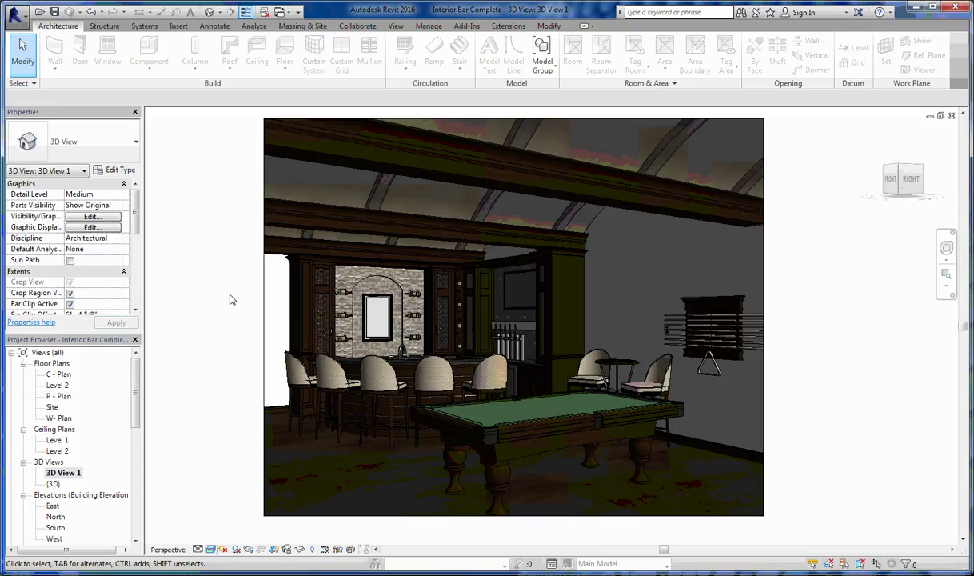
Step: Examine the wine cabinet, bottle shelves, cabinet doors, beer taps and stone walls of the bar up close
scroll(416, 352, up, 5)
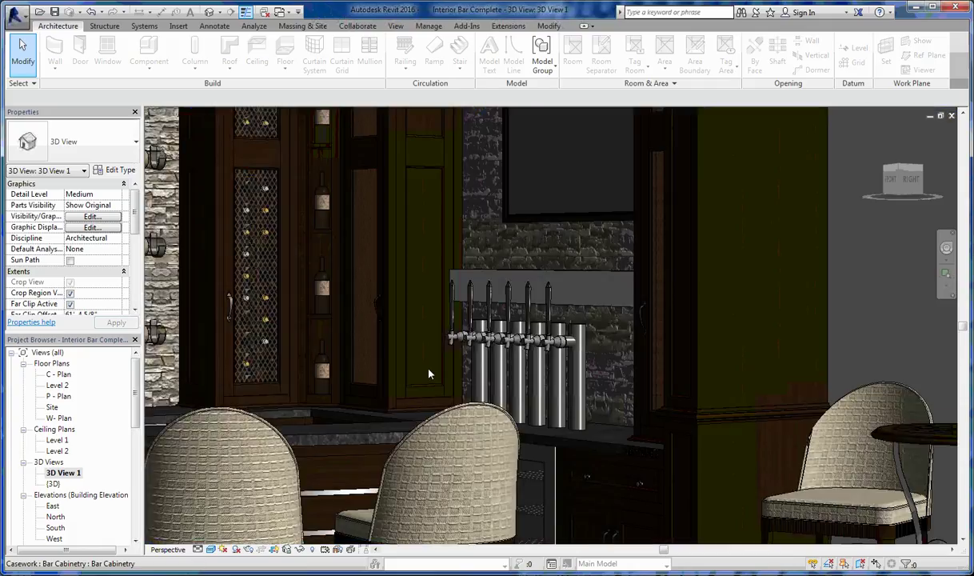
scroll(504, 224, up, 1)
scroll(528, 228, up, 1)
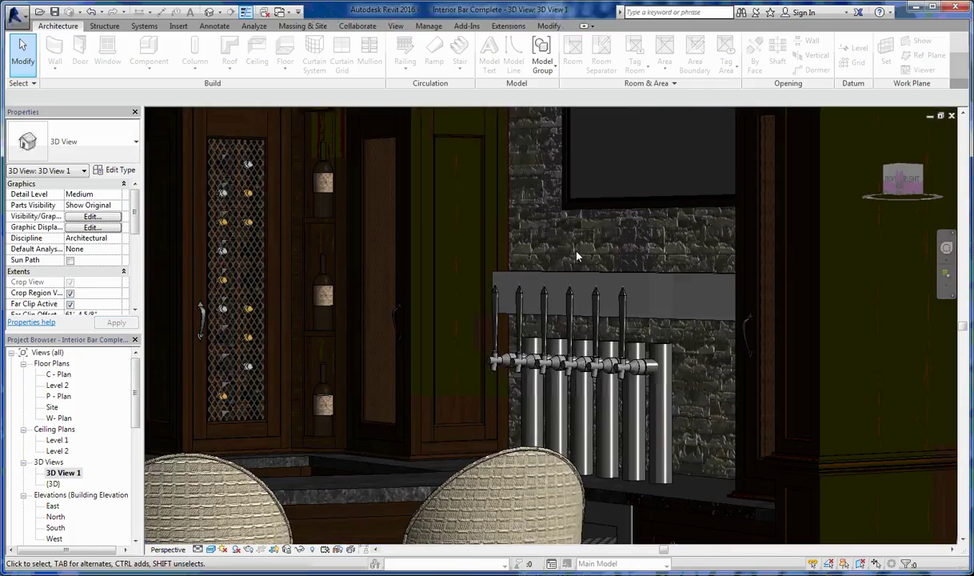
middle_drag(534, 230, 571, 203)
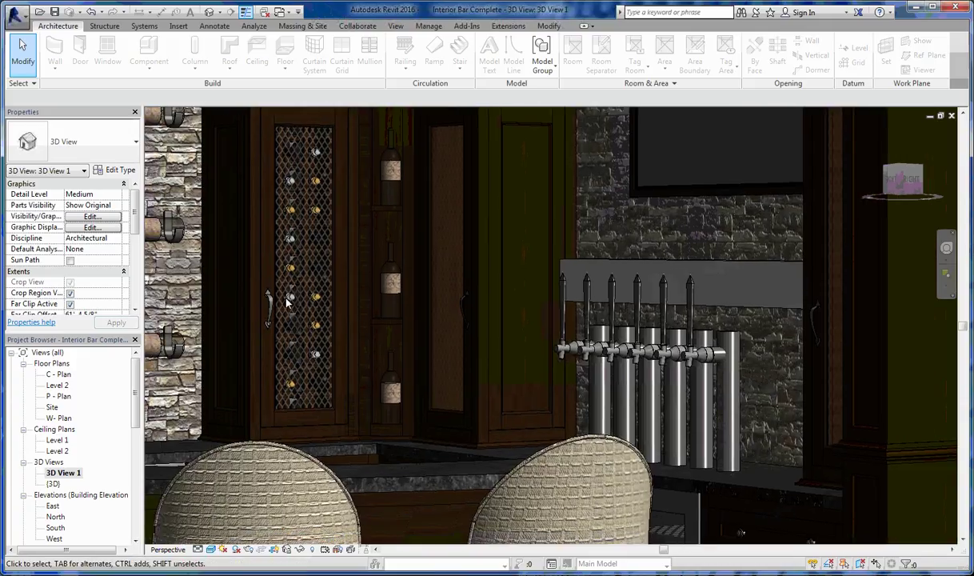
middle_drag(259, 269, 275, 326)
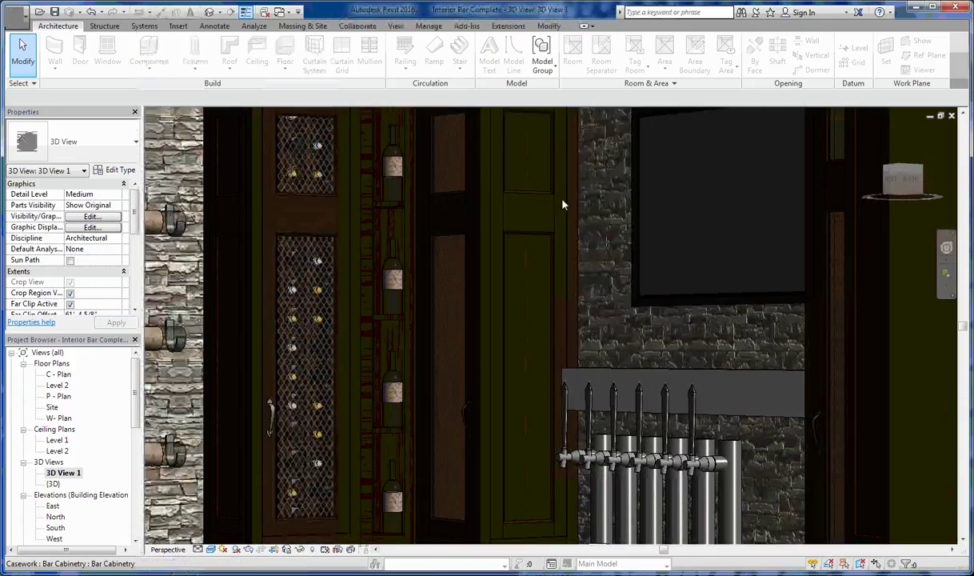
scroll(562, 205, up, 3)
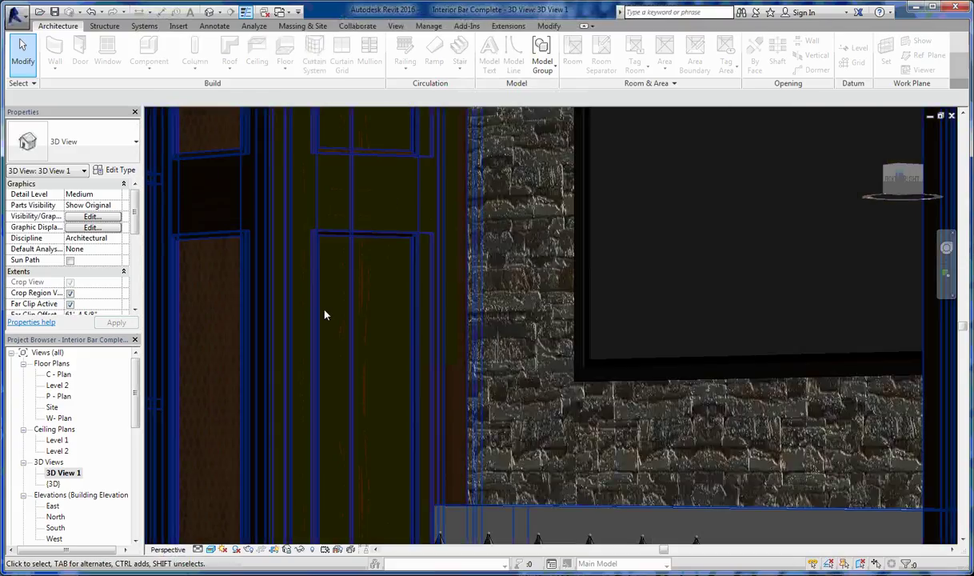
scroll(368, 317, down, 1)
scroll(368, 316, down, 2)
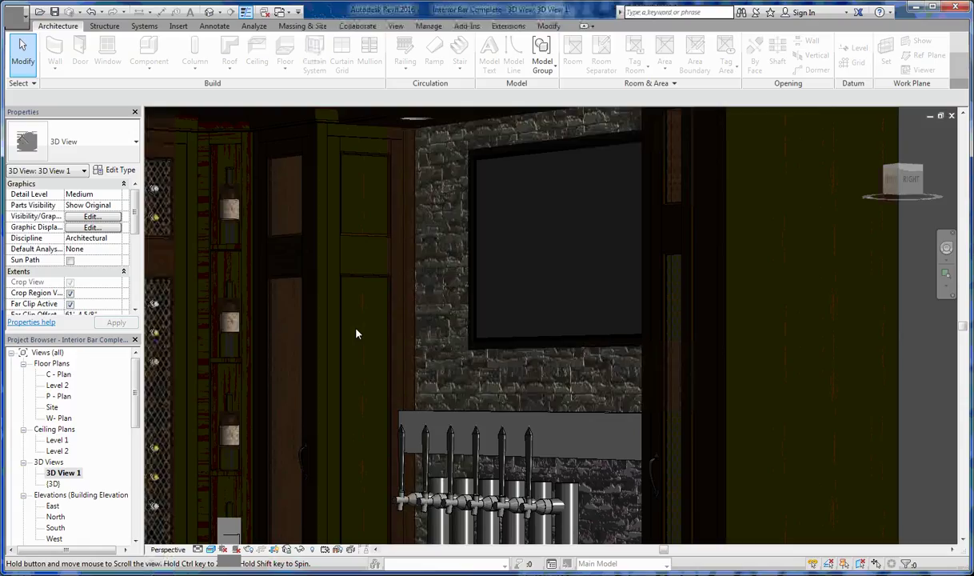
shift+middle_drag(357, 334, 348, 256)
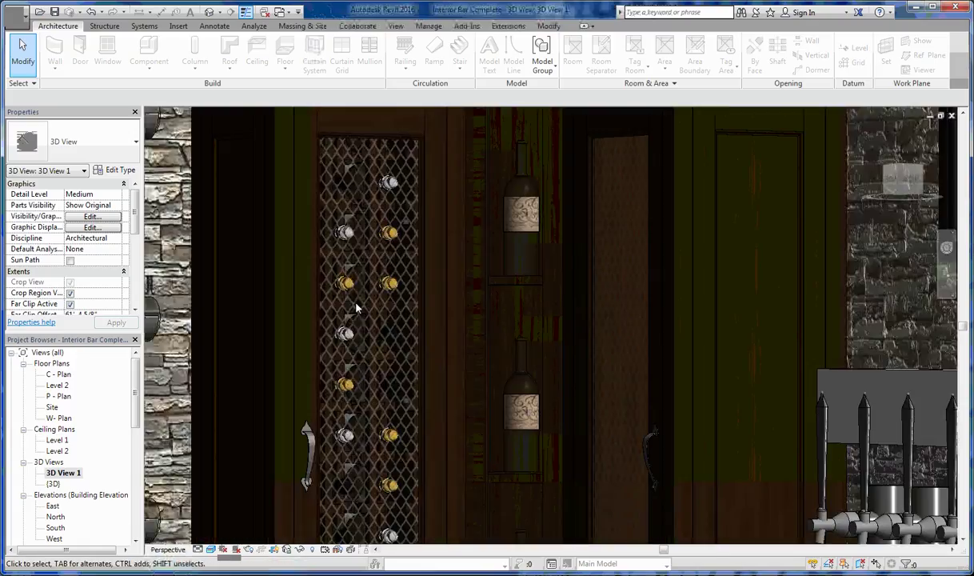
scroll(355, 304, down, 3)
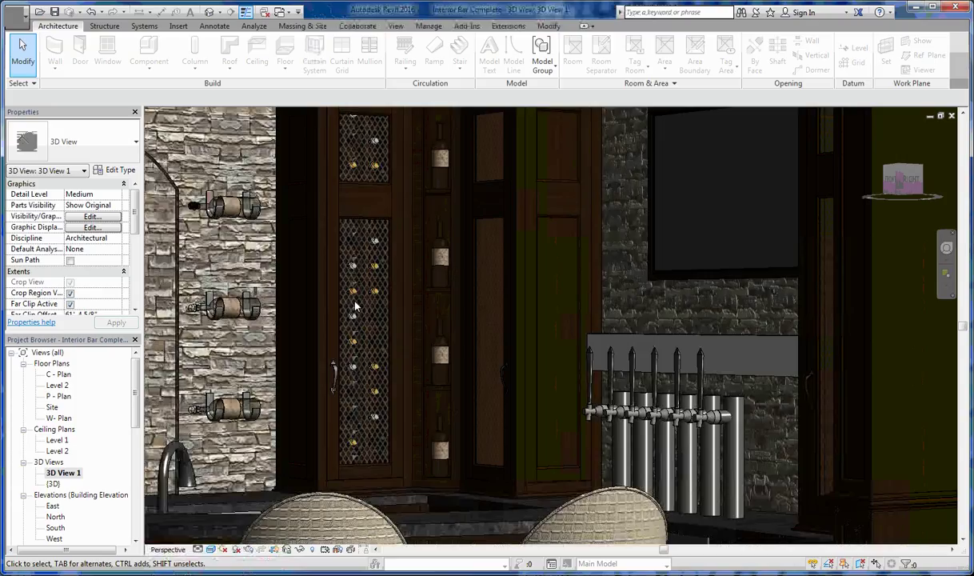
scroll(355, 305, up, 3)
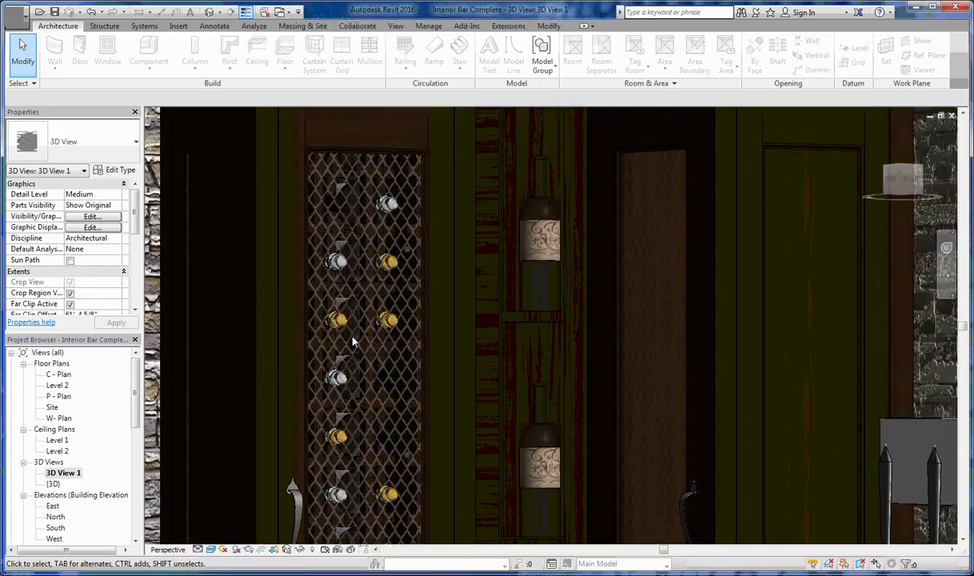
scroll(355, 342, down, 2)
Step: Switch the perspective to Hidden Line to compare the cabinetry linework, and return it to Realistic
click(206, 552)
click(222, 492)
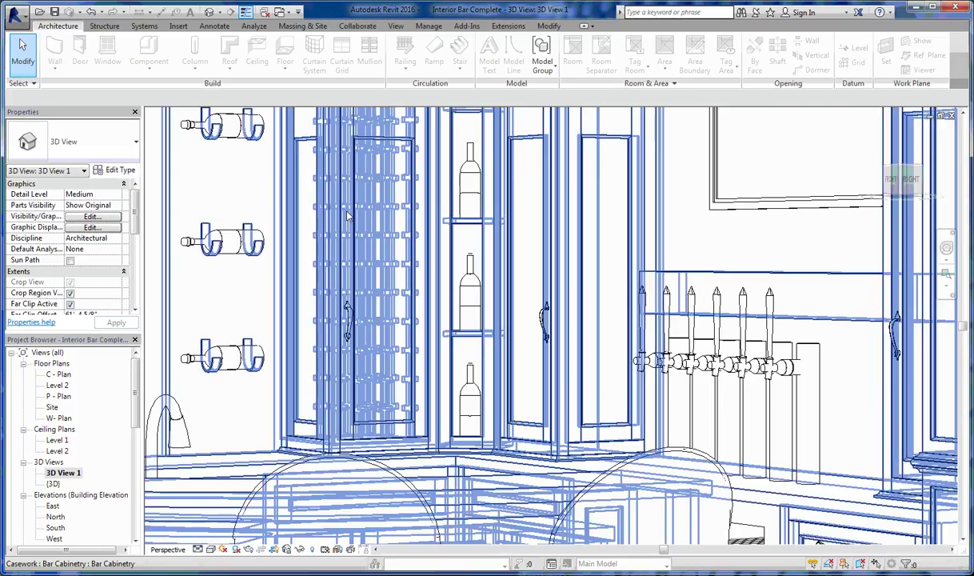
click(209, 549)
click(240, 525)
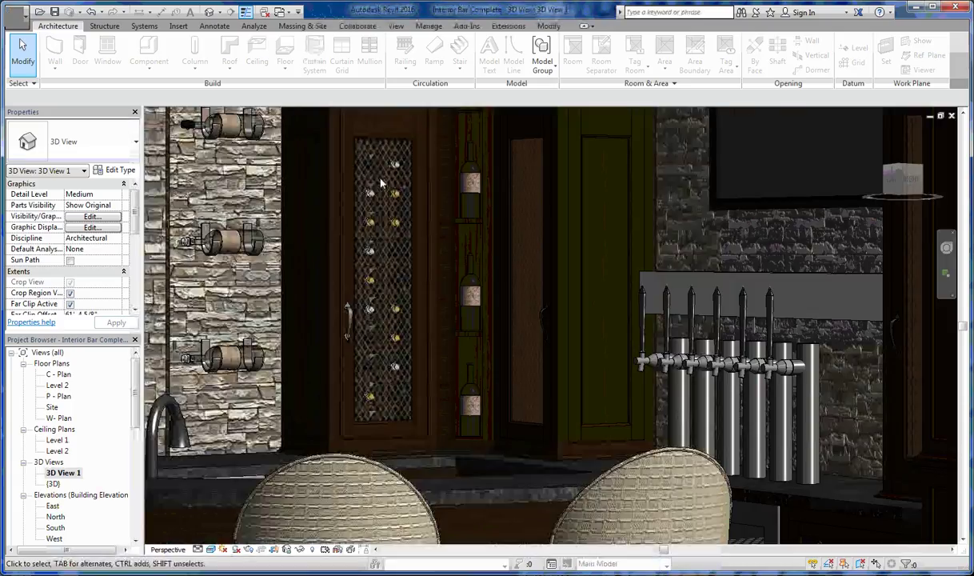
Step: Examine the mesh-front wine cabinet, the beer tap area and the whole bar room with the pool table
scroll(380, 184, up, 3)
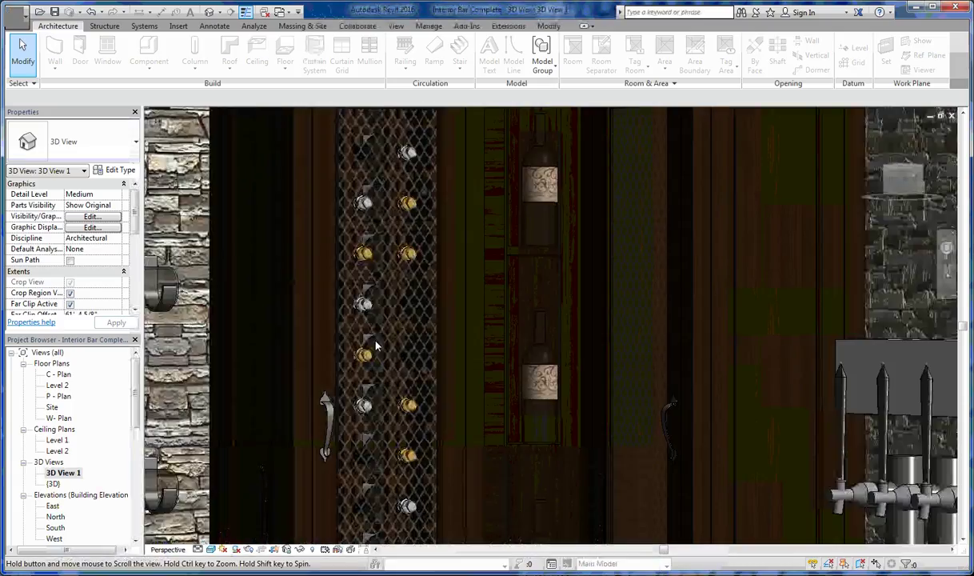
scroll(376, 346, down, 5)
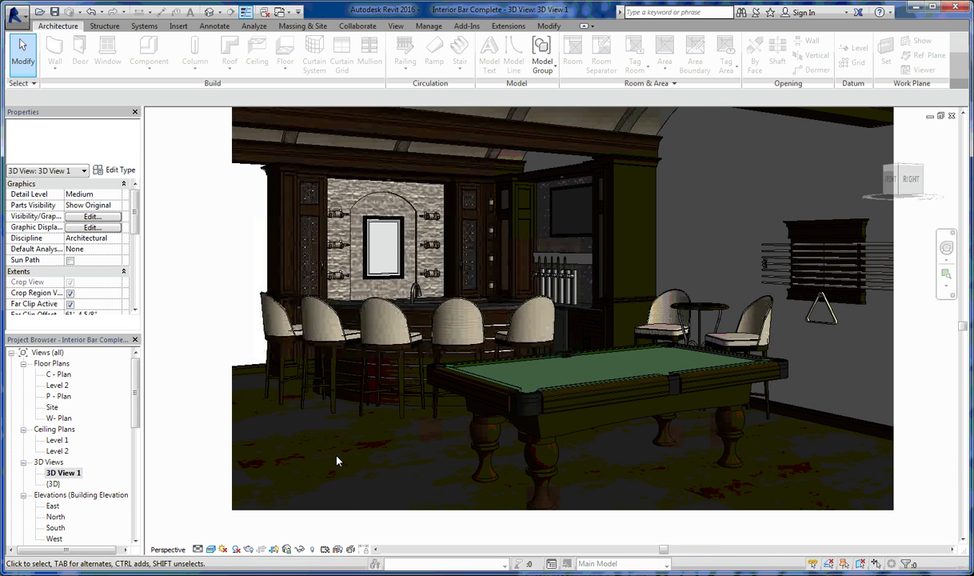
shift+middle_drag(337, 461, 513, 266)
scroll(515, 266, up, 3)
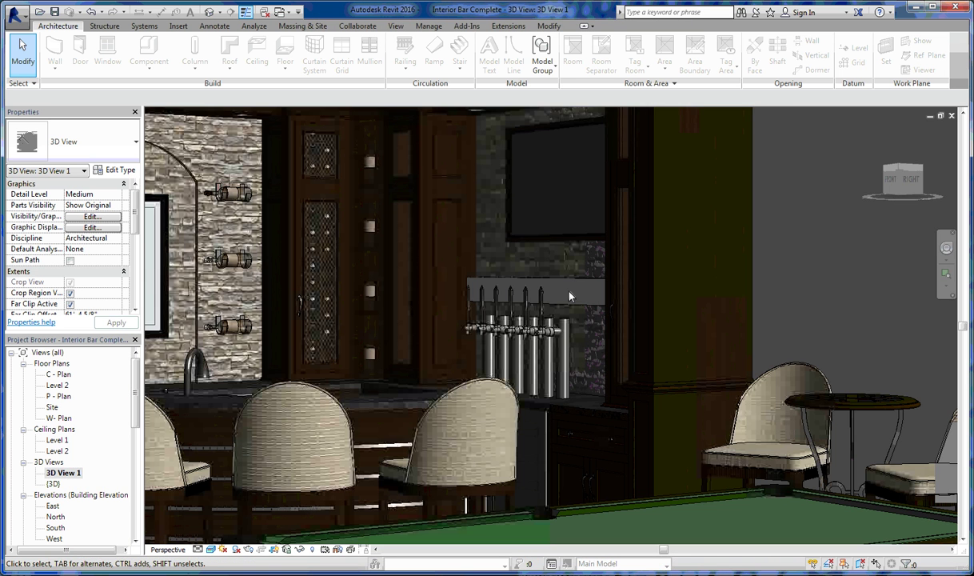
scroll(663, 219, down, 2)
scroll(676, 223, down, 1)
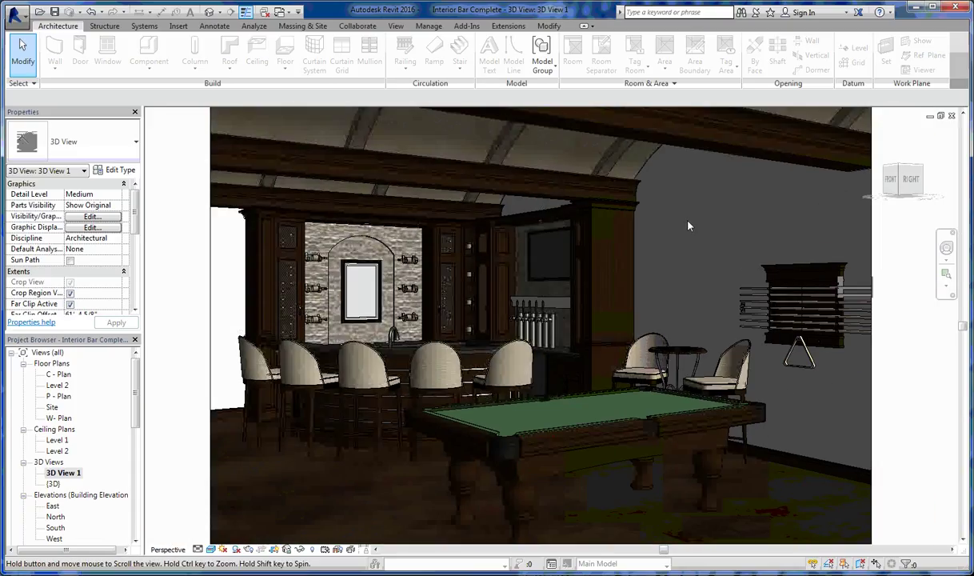
middle_drag(688, 226, 700, 195)
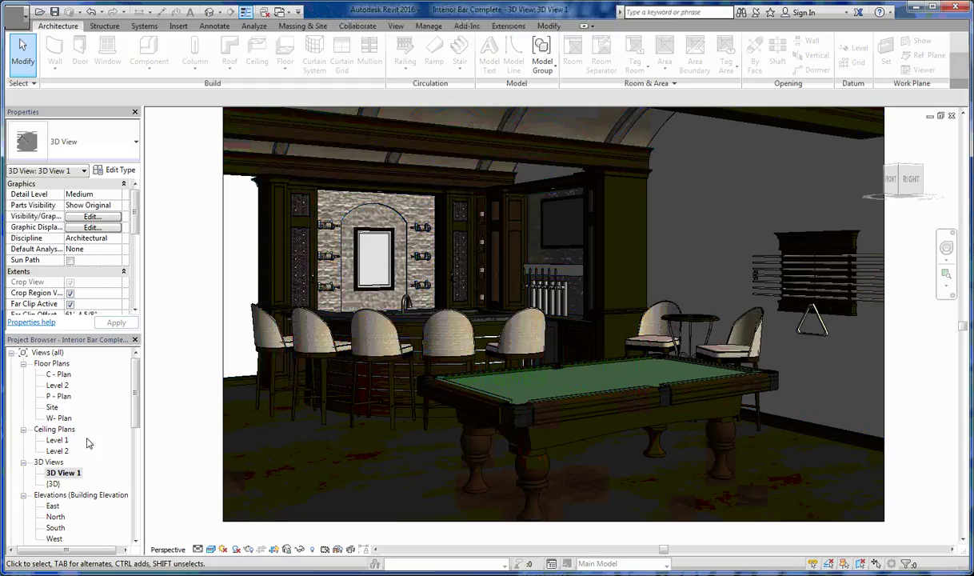
Step: Open the W- Plan floor plan and go to the Section 1 view from its section line
double_click(58, 418)
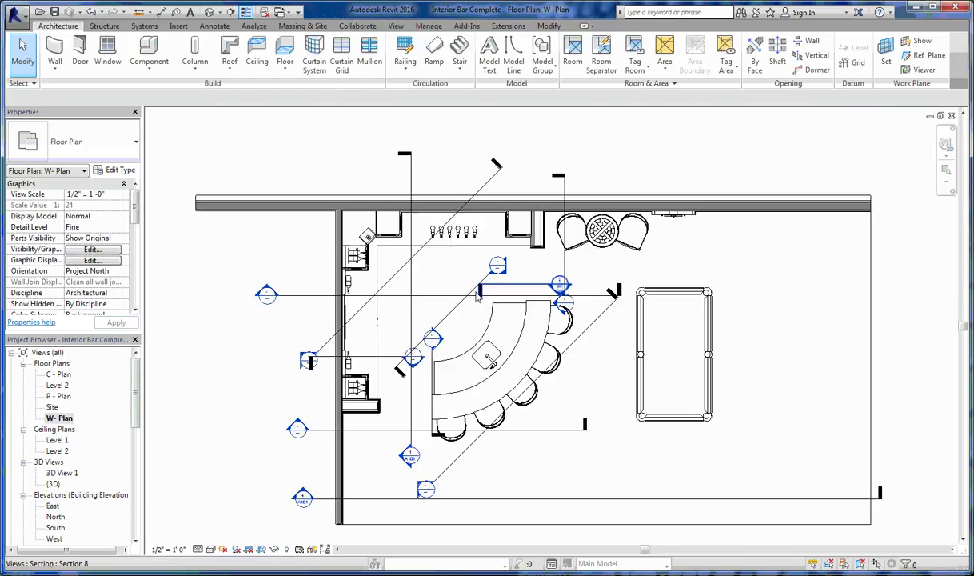
right_click(436, 292)
click(467, 360)
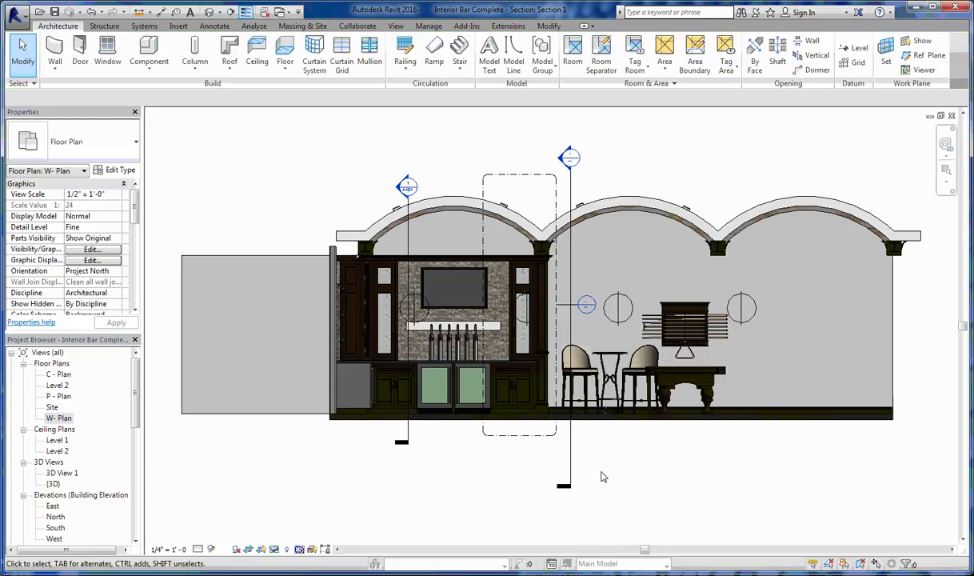
Step: Set the visual style of the Section 1 view to Hidden Line
scroll(375, 399, up, 4)
click(212, 549)
click(285, 487)
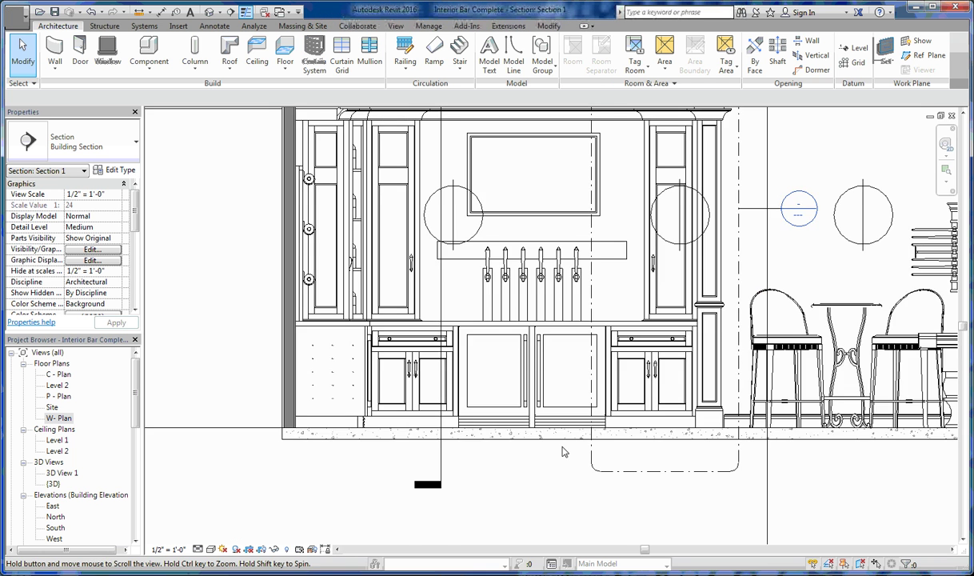
Step: Open the Bar Cabinetry casework in Section 1 for in-place editing
middle_drag(561, 450, 558, 487)
scroll(482, 346, up, 3)
middle_drag(451, 341, 413, 325)
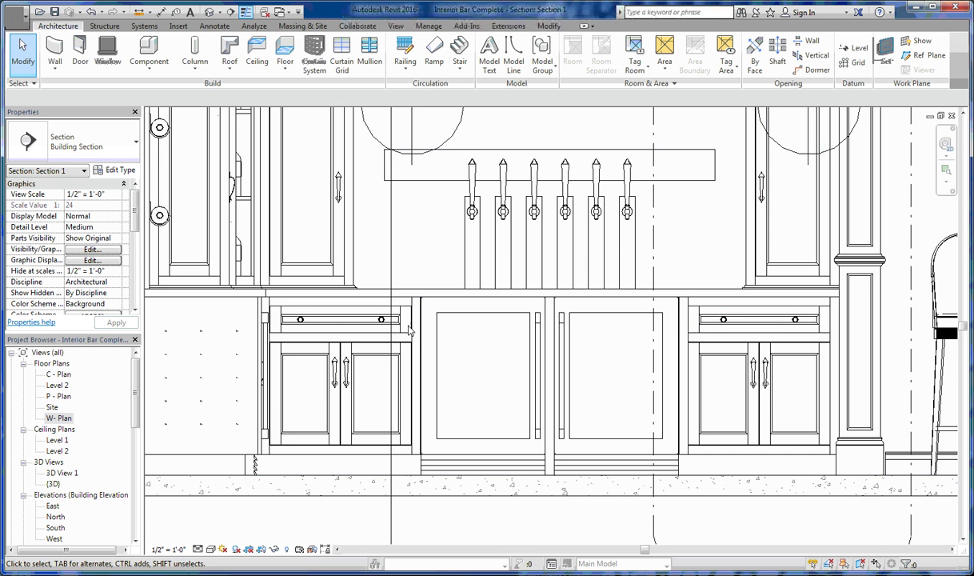
click(407, 257)
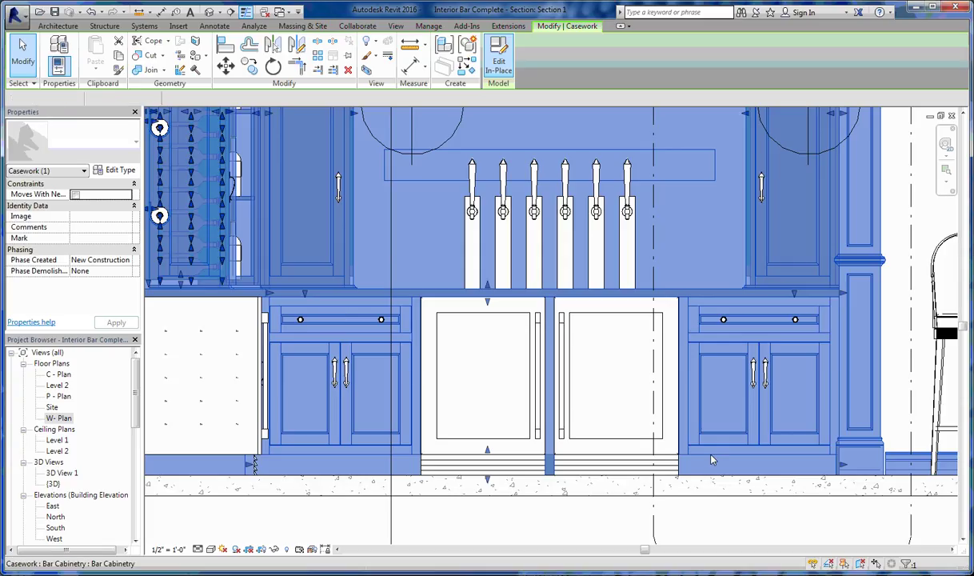
double_click(685, 459)
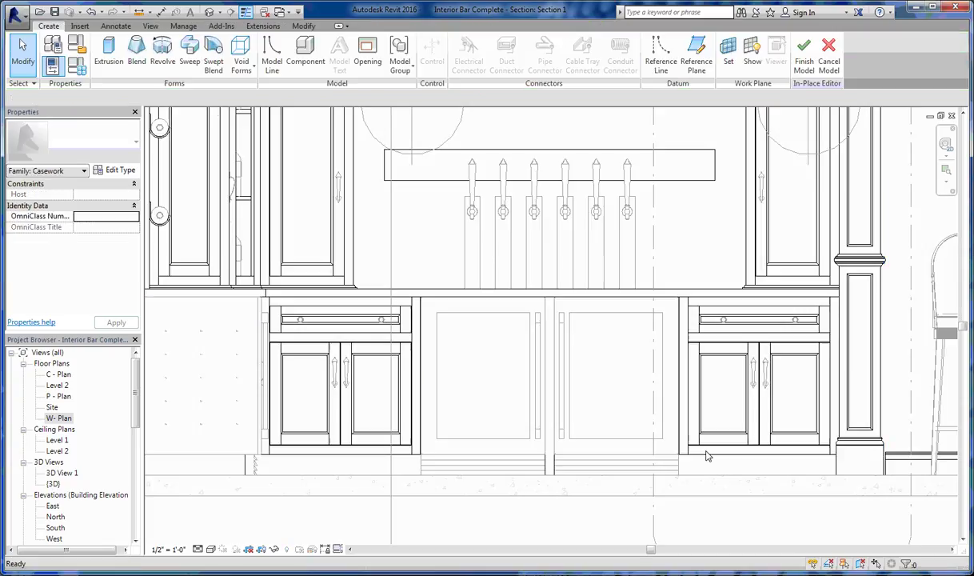
Step: Select the face-frame extrusion around the base cabinet doors to examine its extent, and clear the selection
click(717, 456)
middle_drag(717, 523, 656, 510)
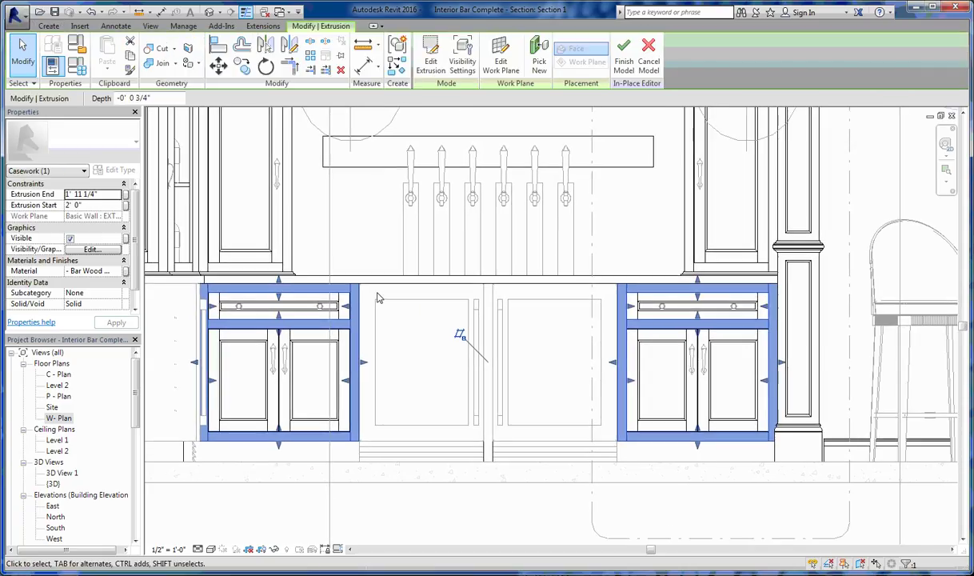
middle_drag(727, 386, 704, 380)
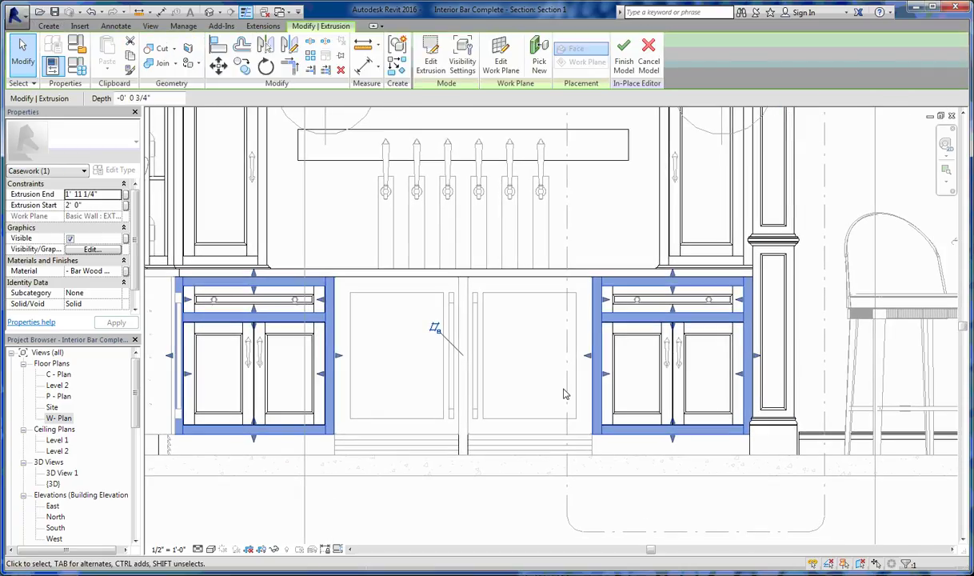
scroll(756, 468, up, 3)
middle_drag(518, 361, 500, 402)
click(507, 344)
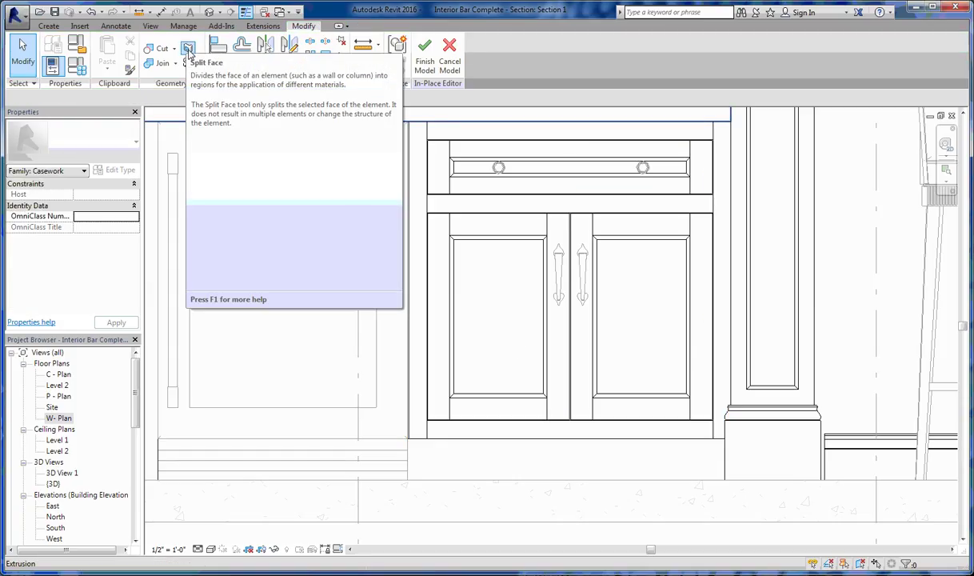
click(188, 49)
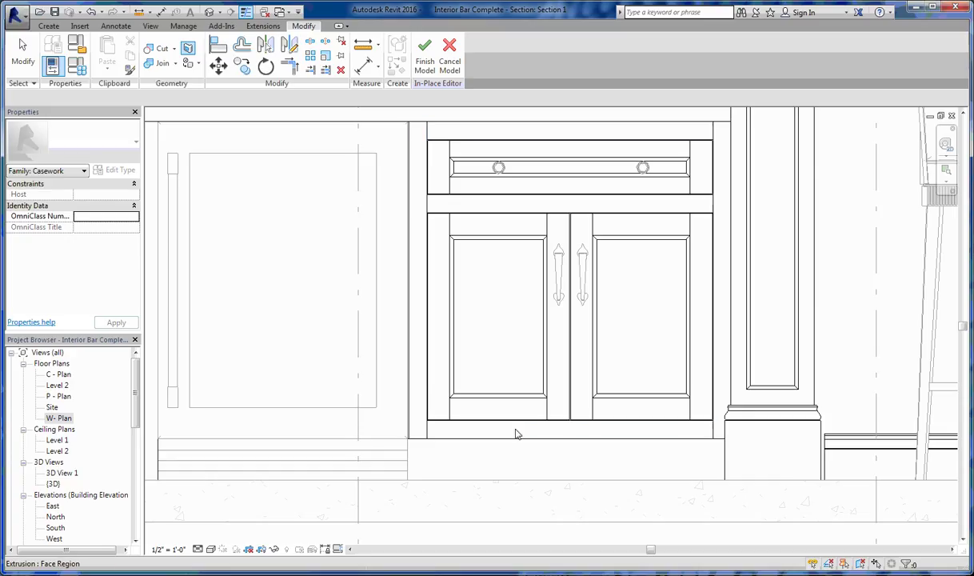
right_click(335, 211)
click(346, 213)
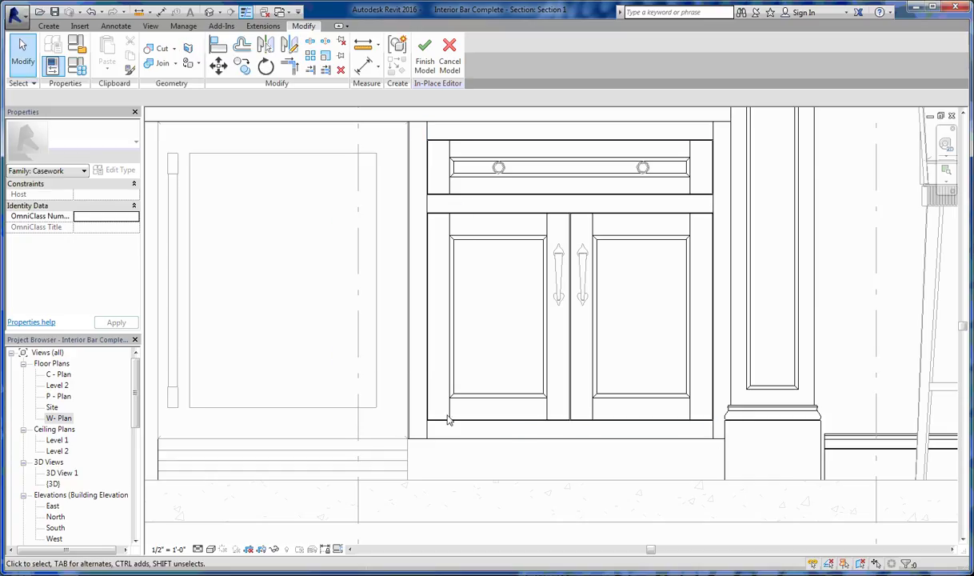
Step: Open the split-face boundary on the base cabinet's doors and drawer for review, finish it and clear the selection
double_click(450, 416)
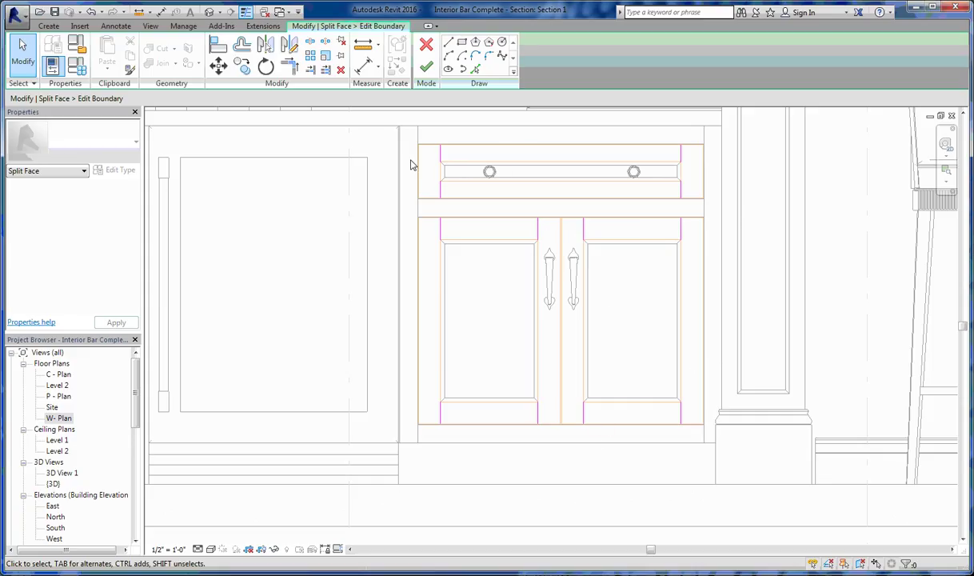
click(426, 67)
scroll(363, 304, down, 4)
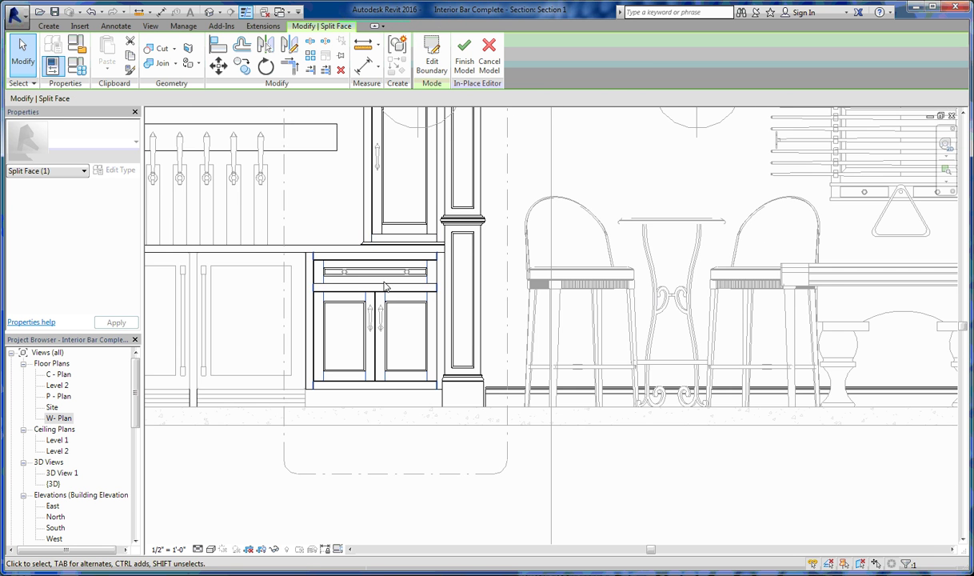
middle_drag(385, 286, 550, 369)
scroll(550, 278, down, 3)
key(Escape)
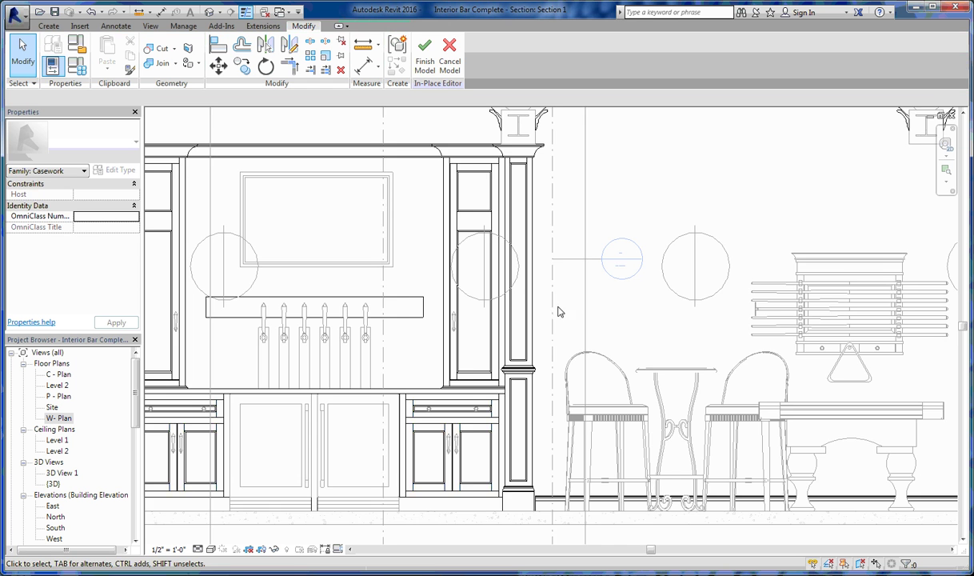
Step: Open the split-face boundary on the column beside the right-hand tall cabinet for editing
scroll(538, 165, up, 4)
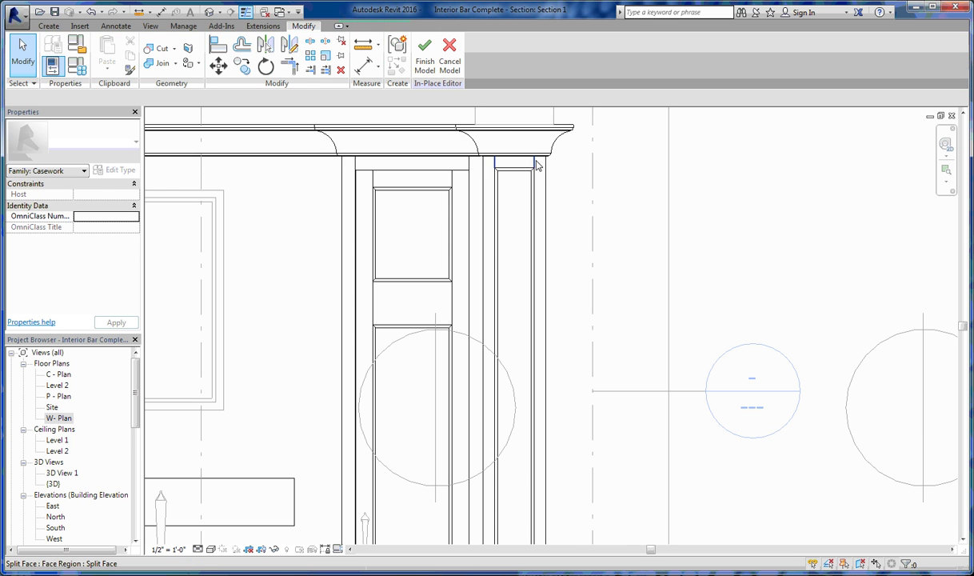
click(537, 166)
scroll(586, 227, down, 3)
middle_drag(416, 126, 395, 118)
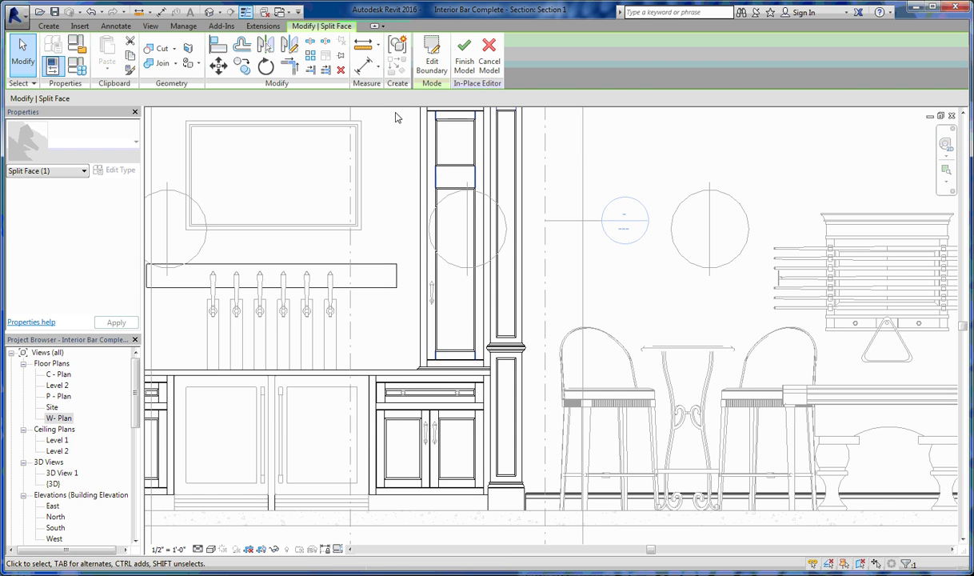
click(432, 56)
middle_drag(543, 257, 536, 265)
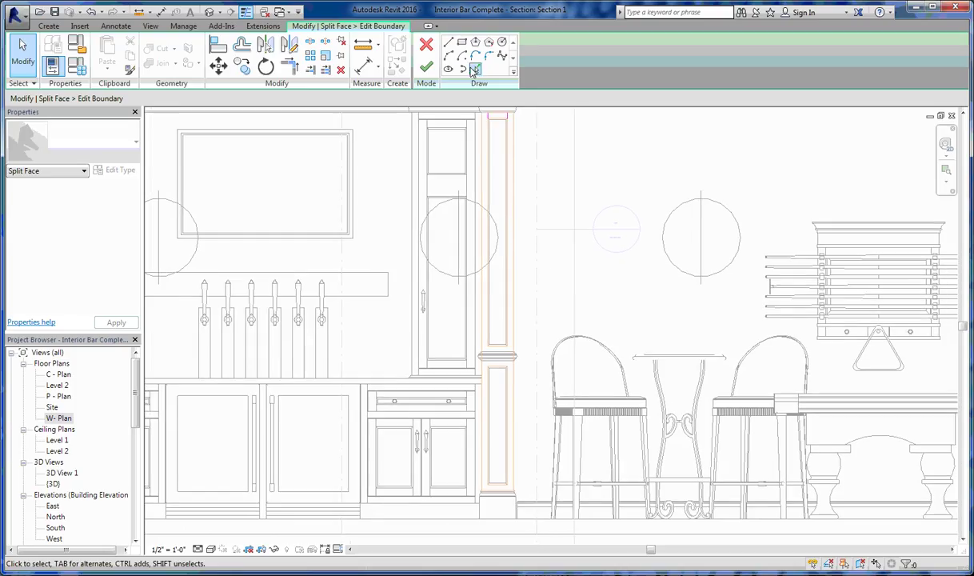
Step: Draw two vertical boundary lines across the column's middle moulding, joining the upper panel's bottom corners to the lower panel's top corners
click(448, 41)
scroll(512, 364, up, 5)
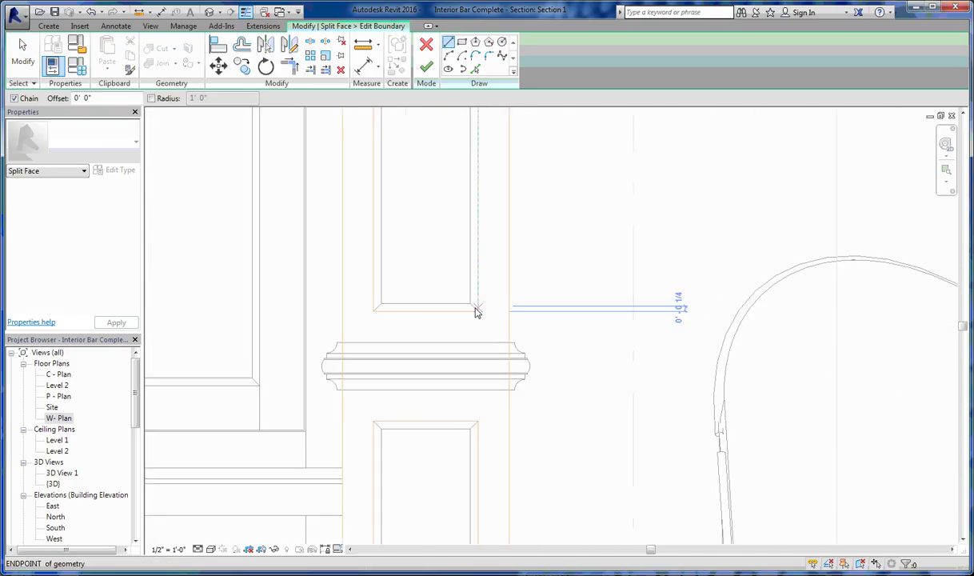
click(477, 311)
click(479, 420)
right_click(299, 297)
click(332, 310)
click(373, 312)
click(374, 421)
Step: Draw two short vertical boundary lines from the lower column panel's bottom corners down to the base moulding
scroll(409, 226, down, 3)
scroll(378, 453, up, 3)
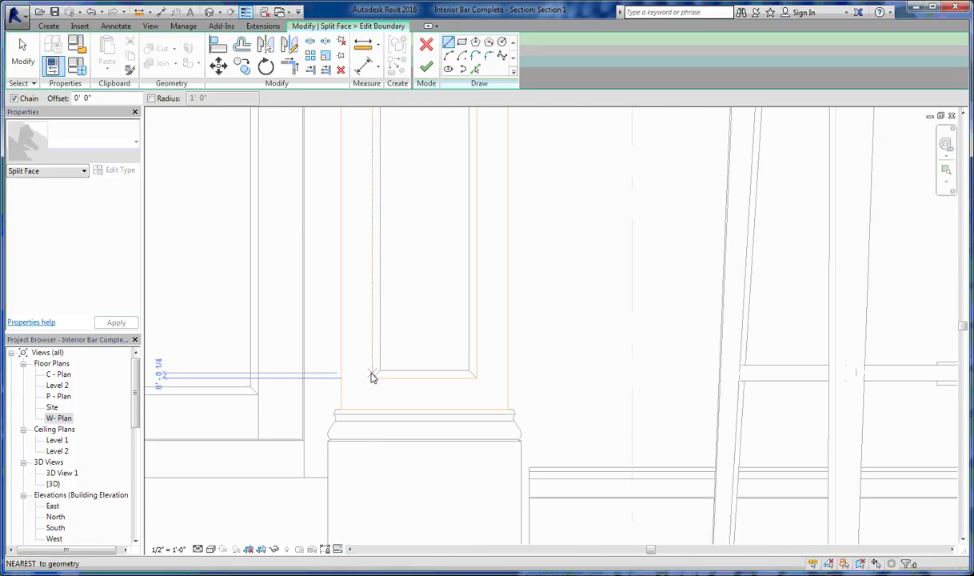
click(373, 409)
key(Escape)
click(477, 380)
click(477, 410)
key(Escape)
key(Escape)
Step: Finish the split-face boundary on the column
scroll(416, 288, down, 5)
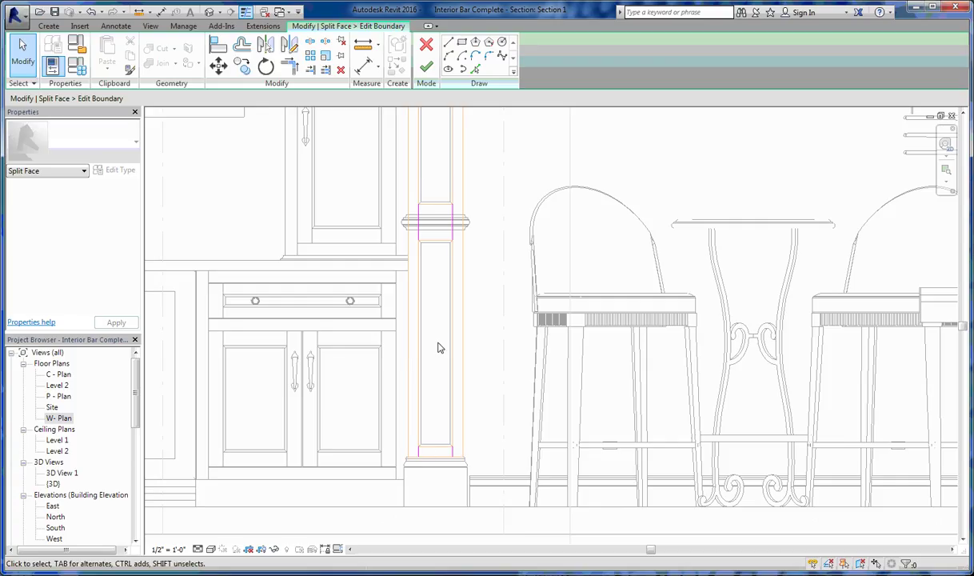
scroll(444, 376, down, 5)
middle_drag(327, 316, 410, 329)
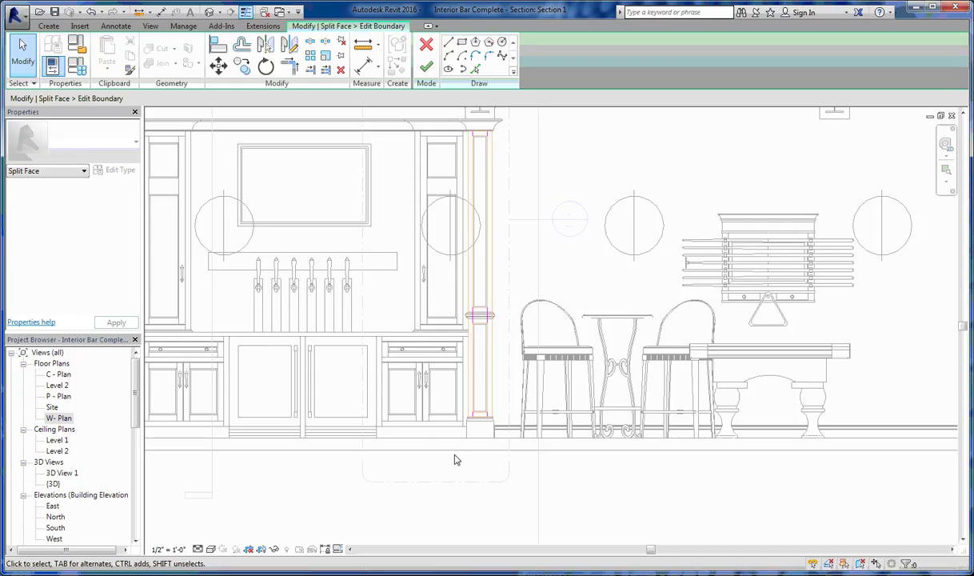
click(425, 67)
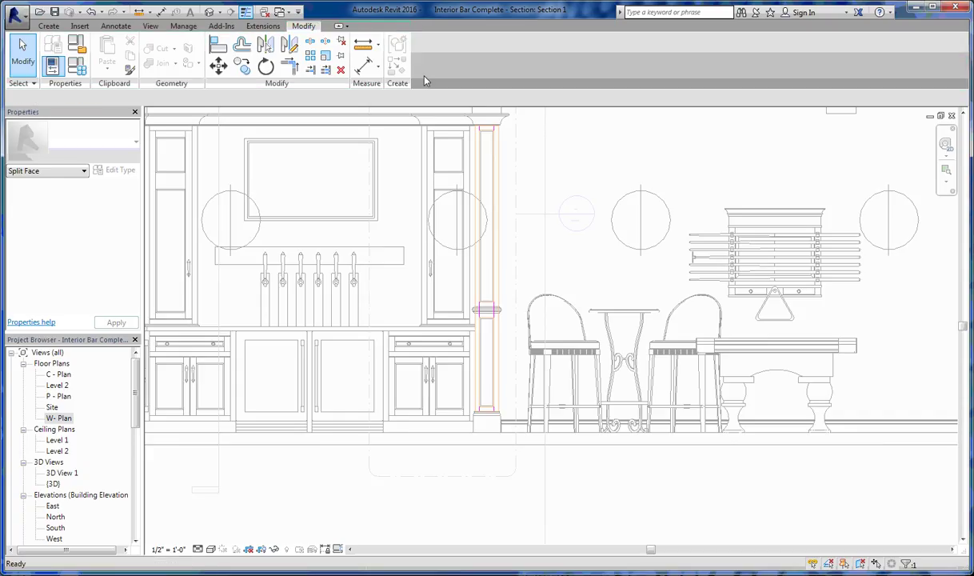
middle_drag(574, 241, 575, 288)
scroll(576, 287, down, 2)
middle_drag(480, 264, 501, 263)
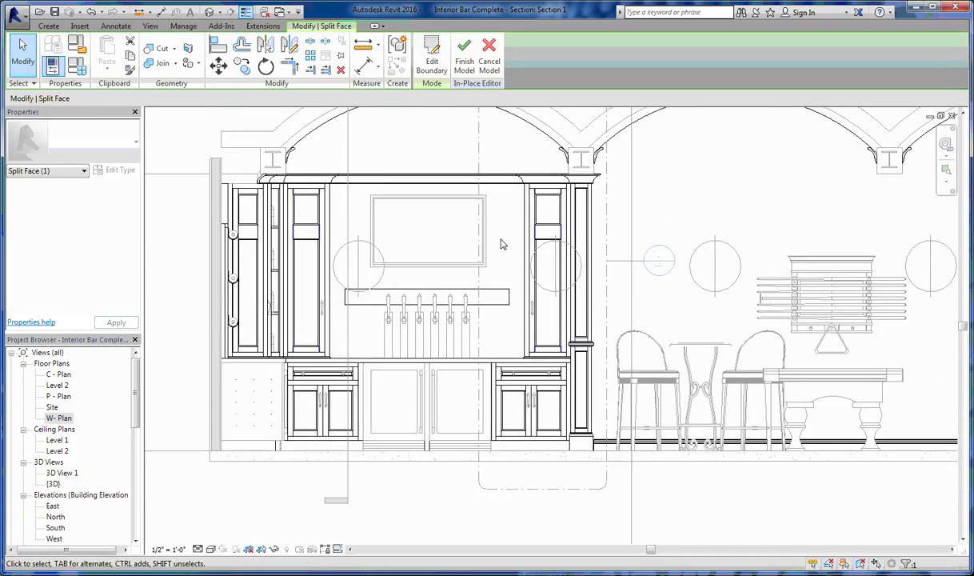
Step: Create a new project material and rename it "- New Material"
click(181, 26)
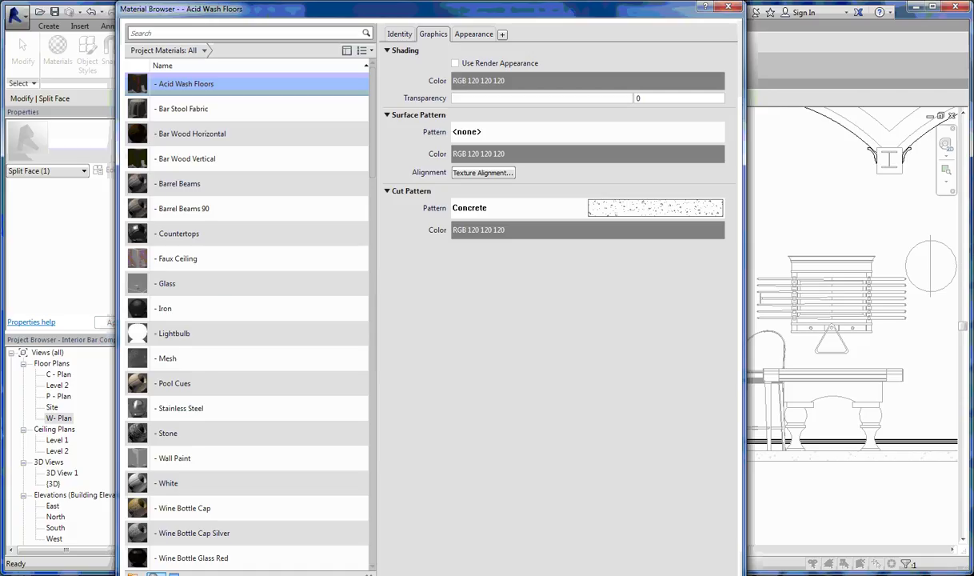
click(133, 574)
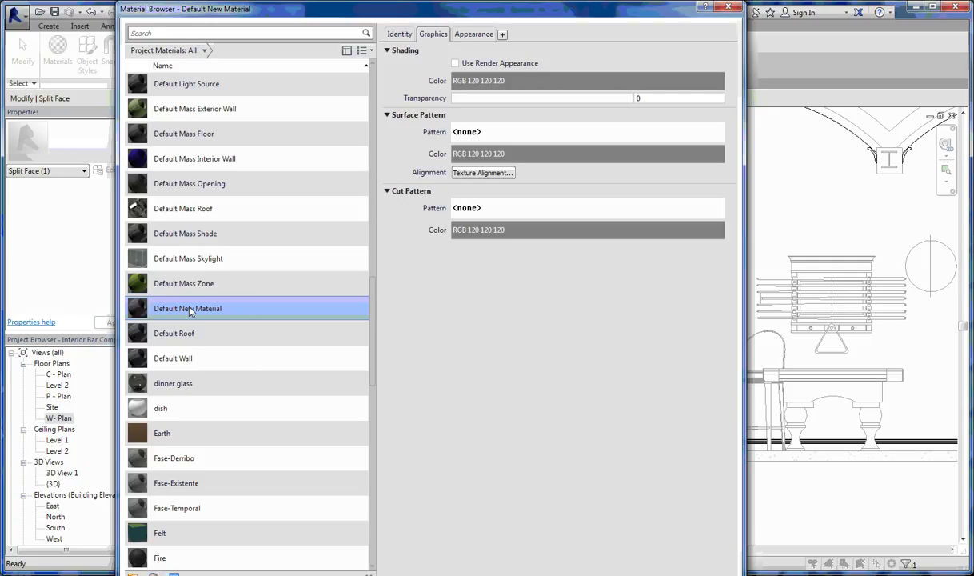
right_click(201, 308)
click(223, 343)
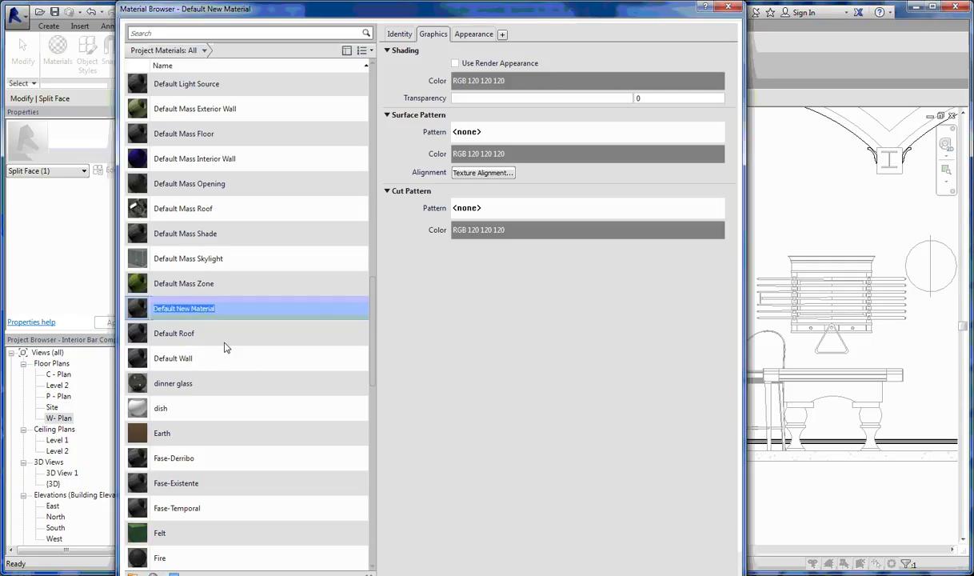
key(BackSpace)
text(New Material)
key(Return)
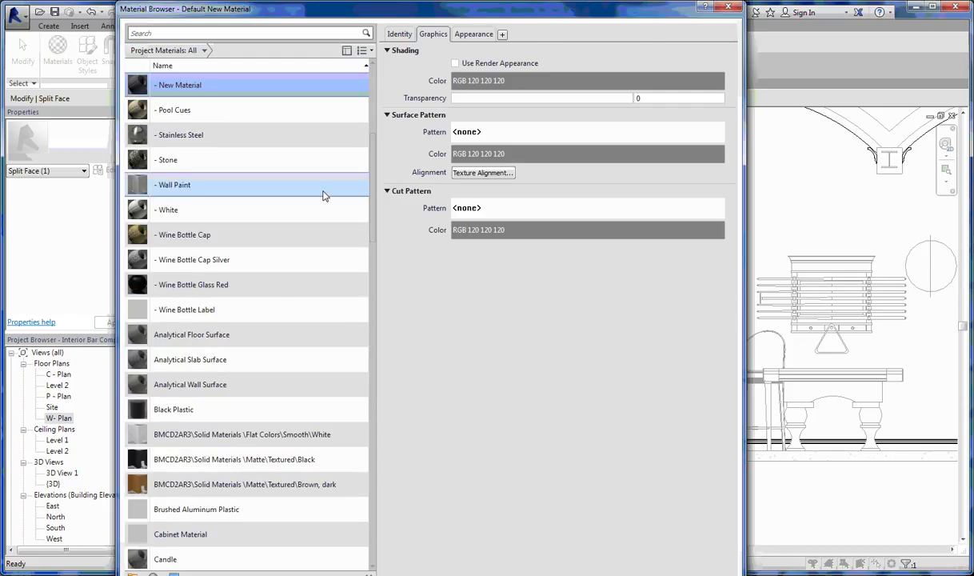
Step: Browse the project materials list, and review the new material's appearance and graphics settings
drag(371, 160, 370, 97)
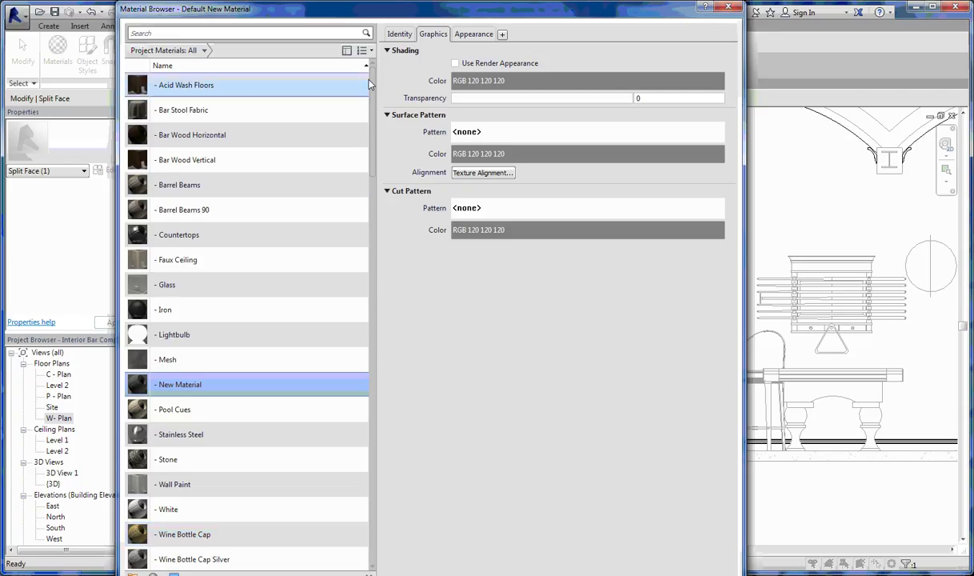
drag(373, 77, 384, 169)
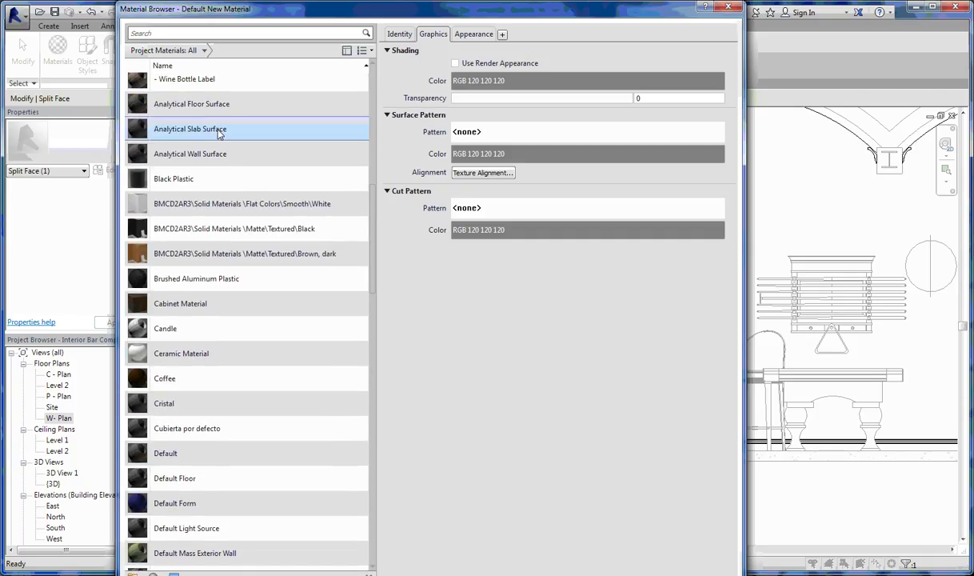
drag(373, 236, 362, 120)
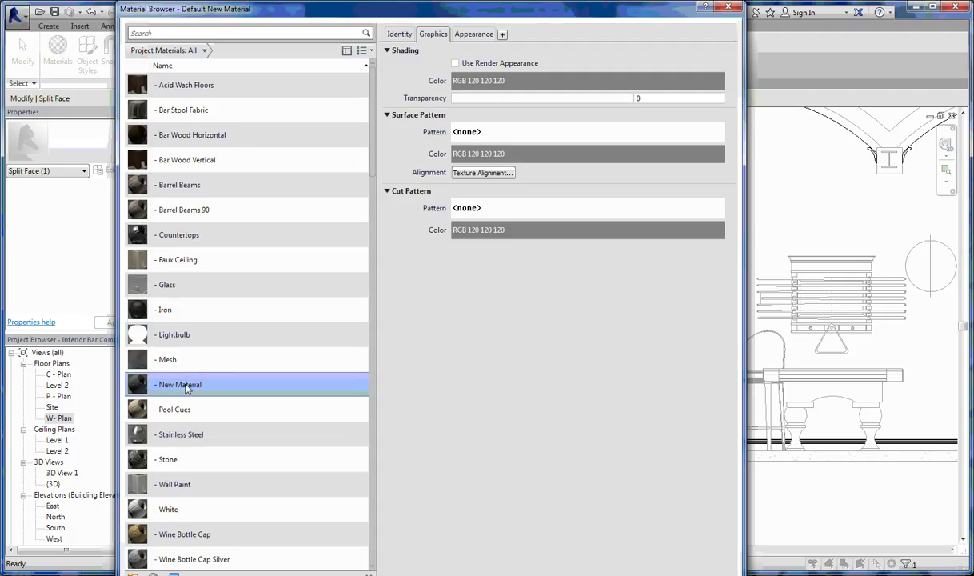
click(473, 35)
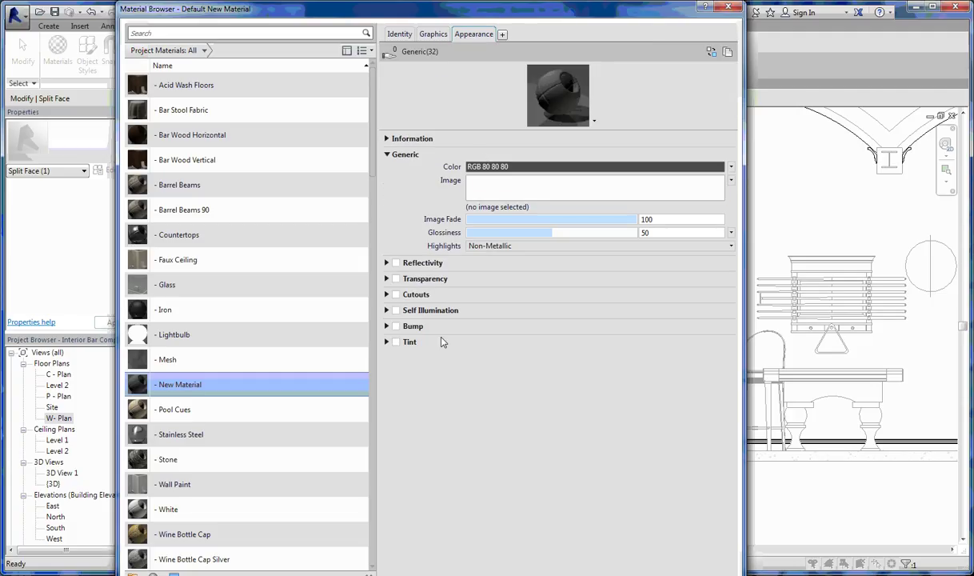
click(426, 33)
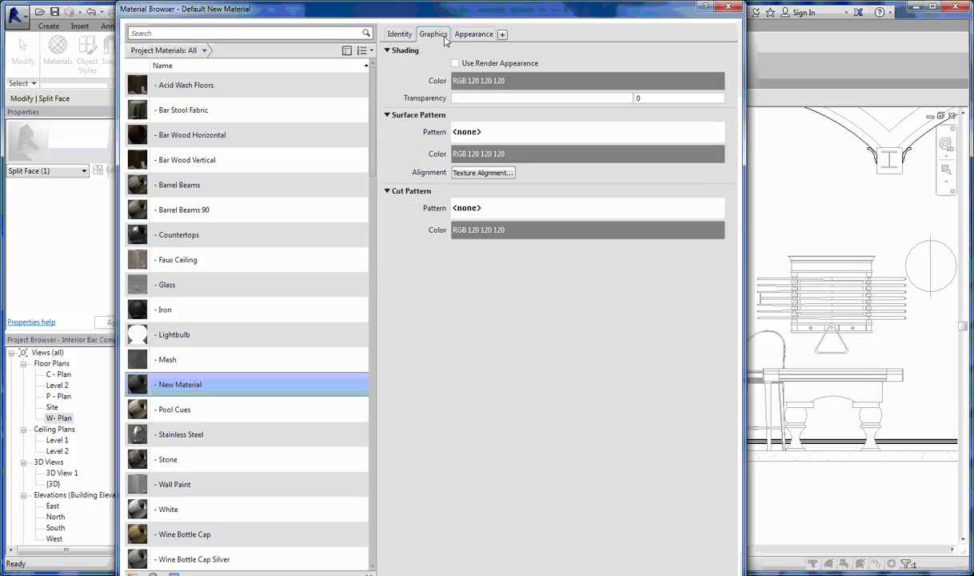
Step: Move the Material Browser clear of the section view to examine the cabinetry linework, and bring it back
drag(629, 14, 795, 111)
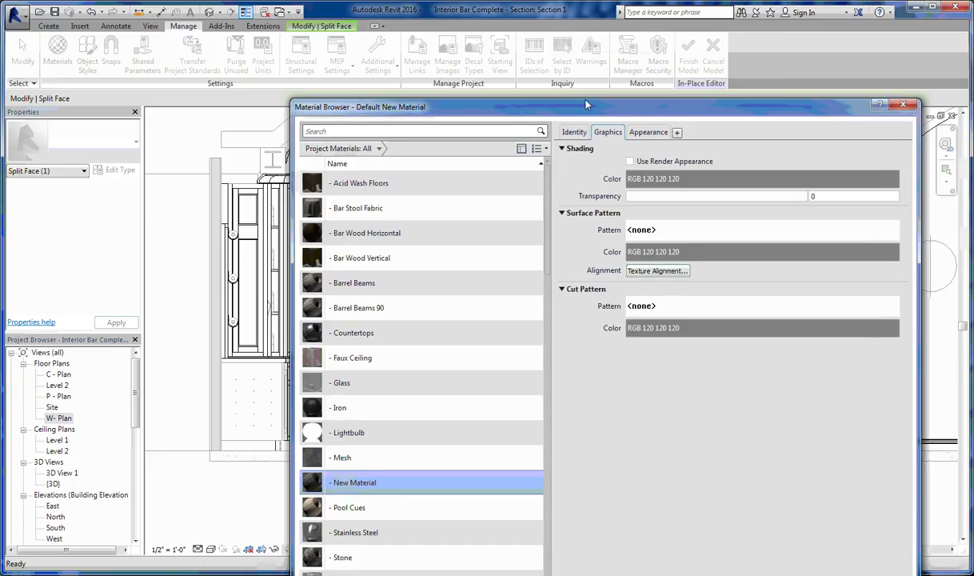
mouse_move(582, 117)
mouse_down()
mouse_move(719, 325)
mouse_move(690, 391)
mouse_move(691, 415)
mouse_up()
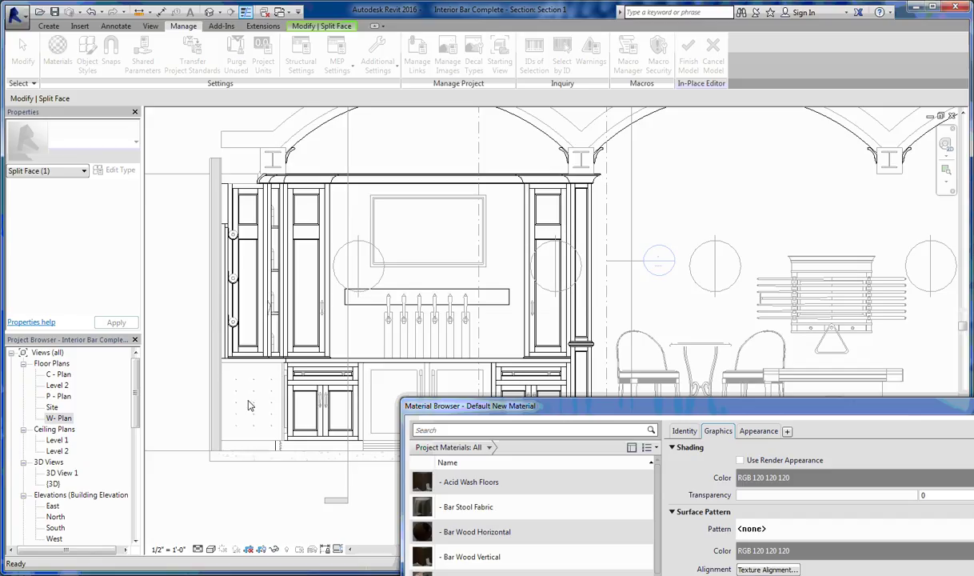
drag(496, 409, 379, 478)
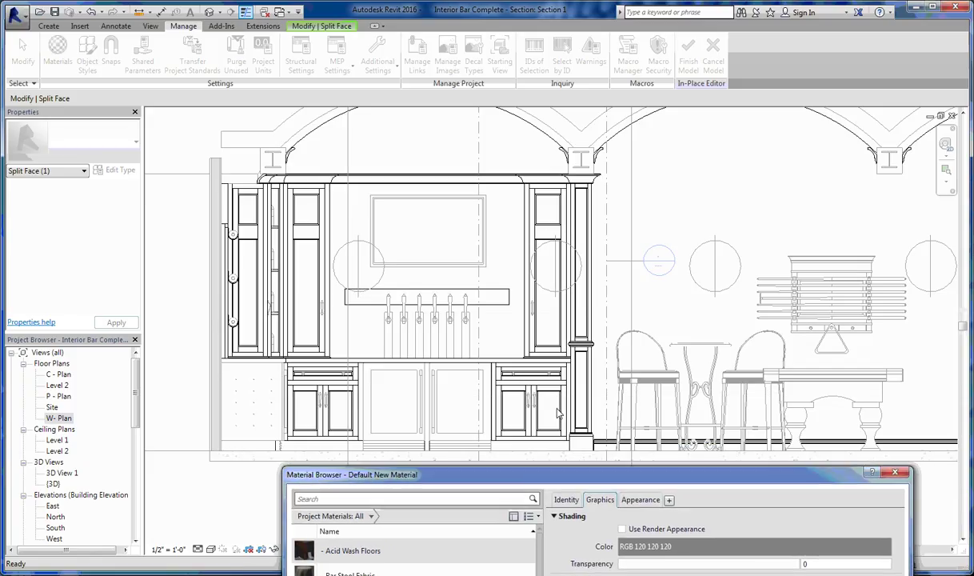
drag(527, 483, 528, 409)
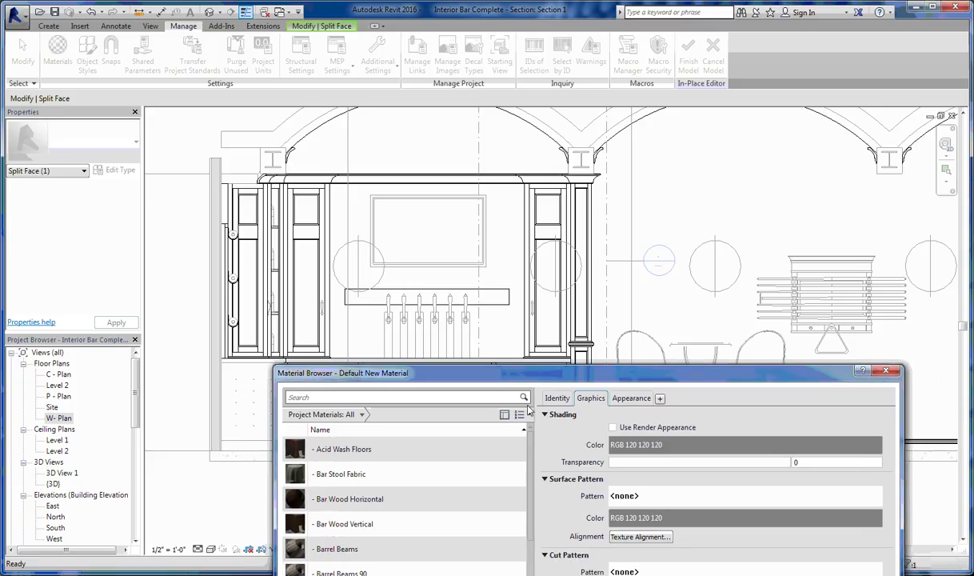
drag(516, 372, 600, 27)
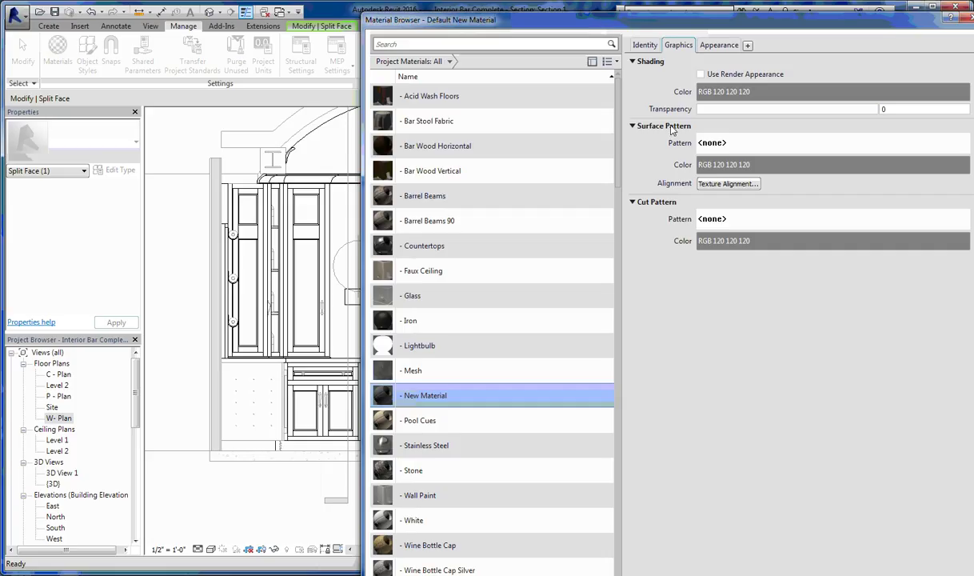
Step: Review the fill patterns and color choices for the new material's cut pattern, leaving both dialogs without applying a change
click(708, 218)
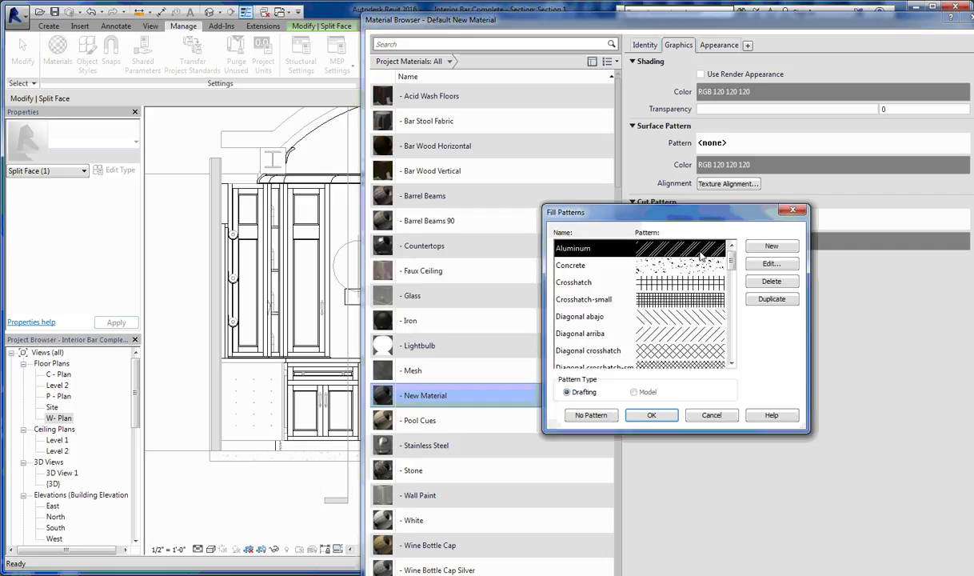
drag(730, 260, 729, 329)
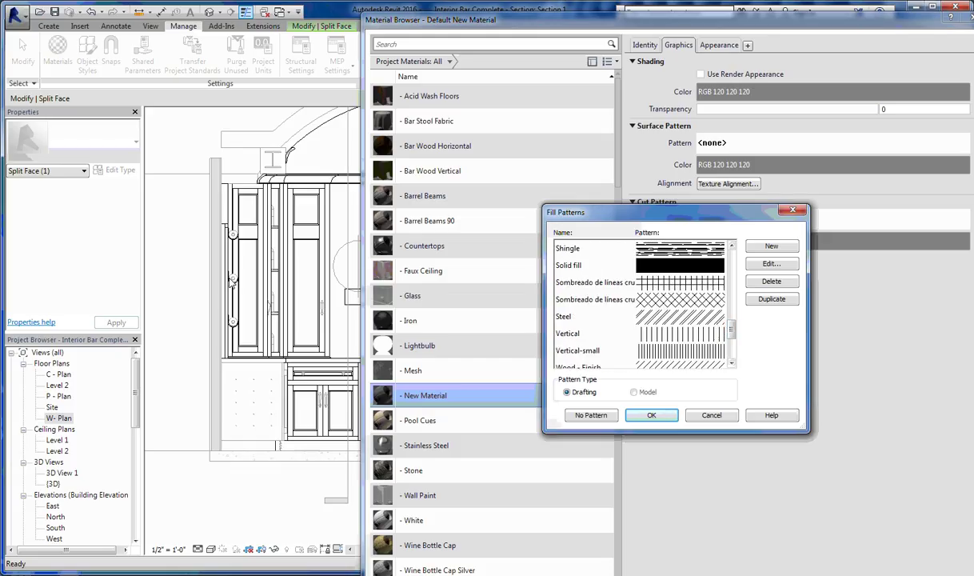
drag(730, 328, 731, 250)
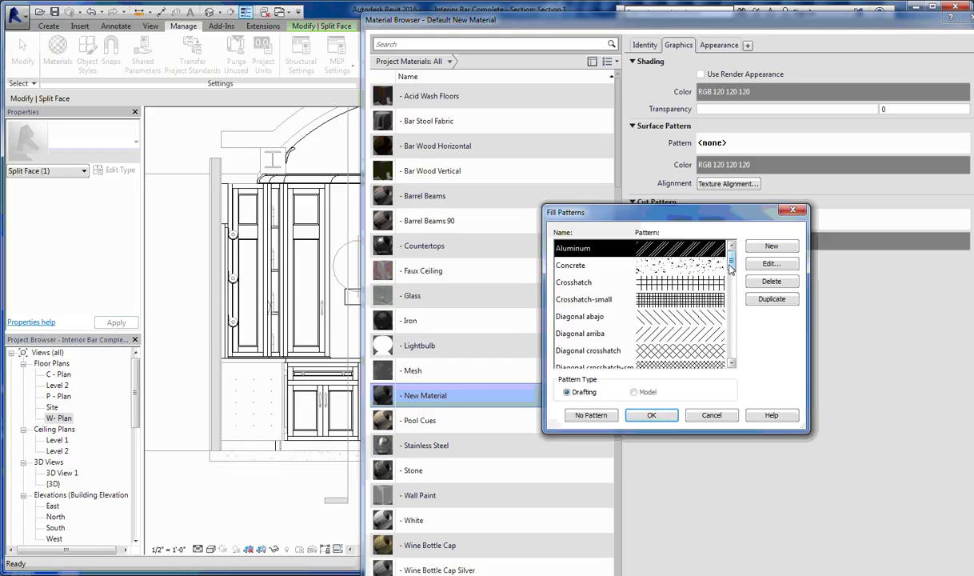
click(711, 415)
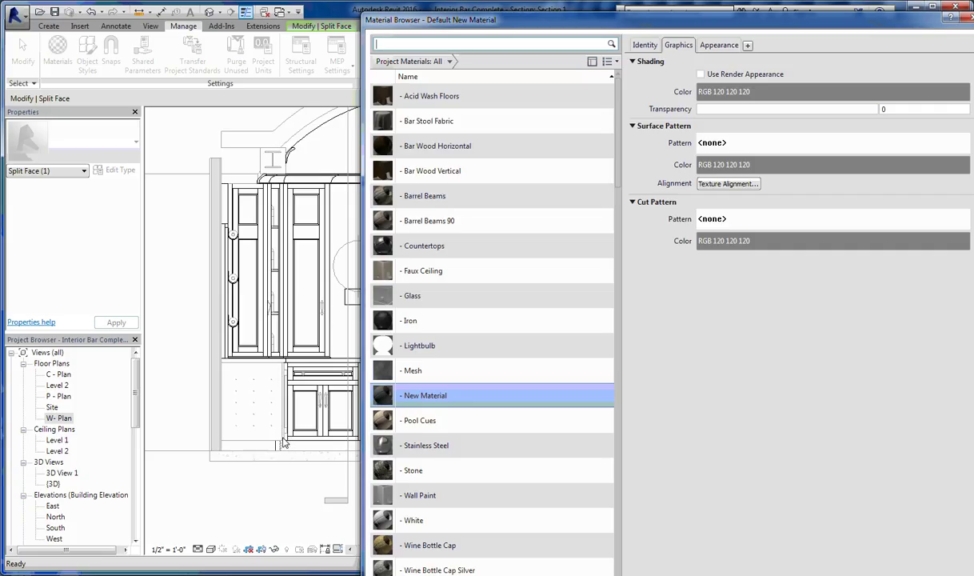
click(741, 223)
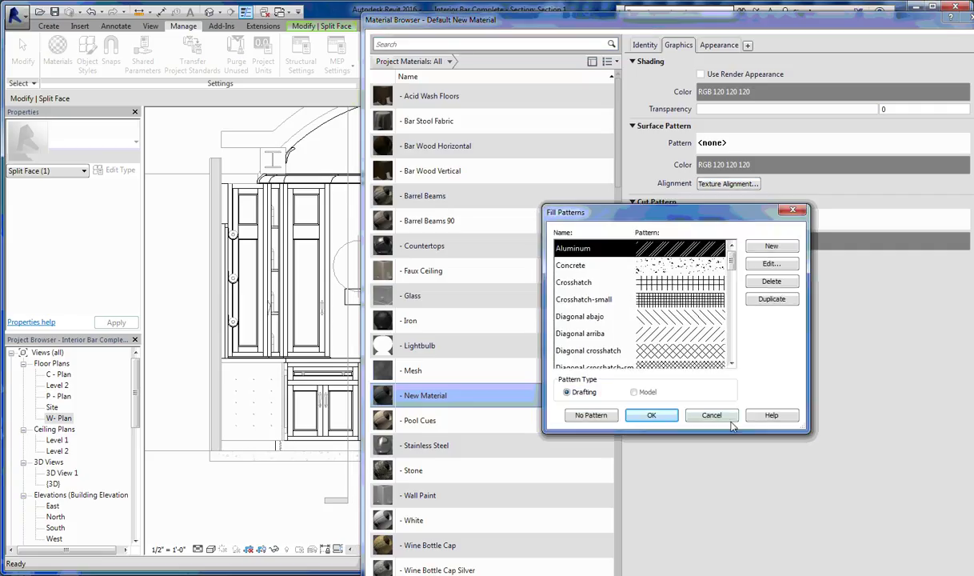
click(711, 417)
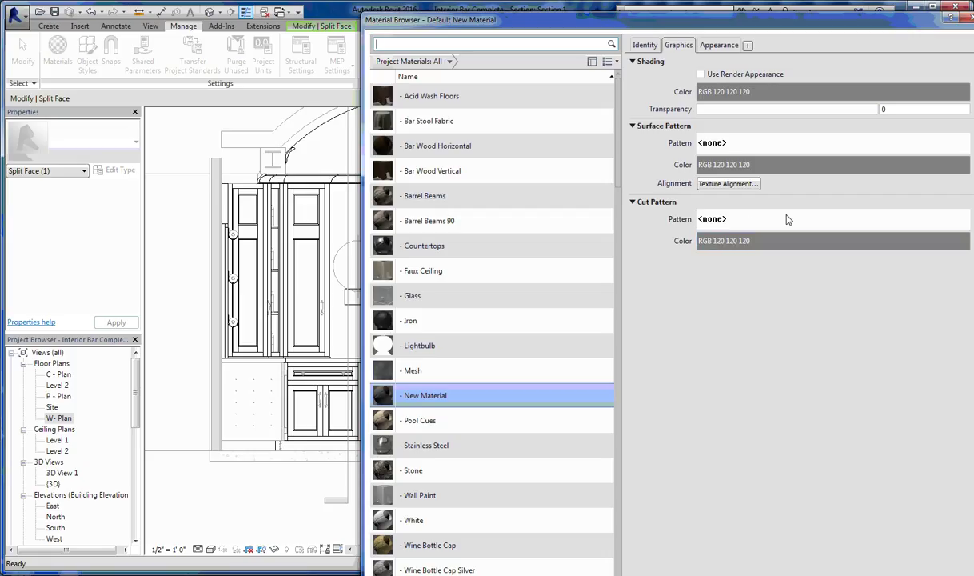
click(774, 247)
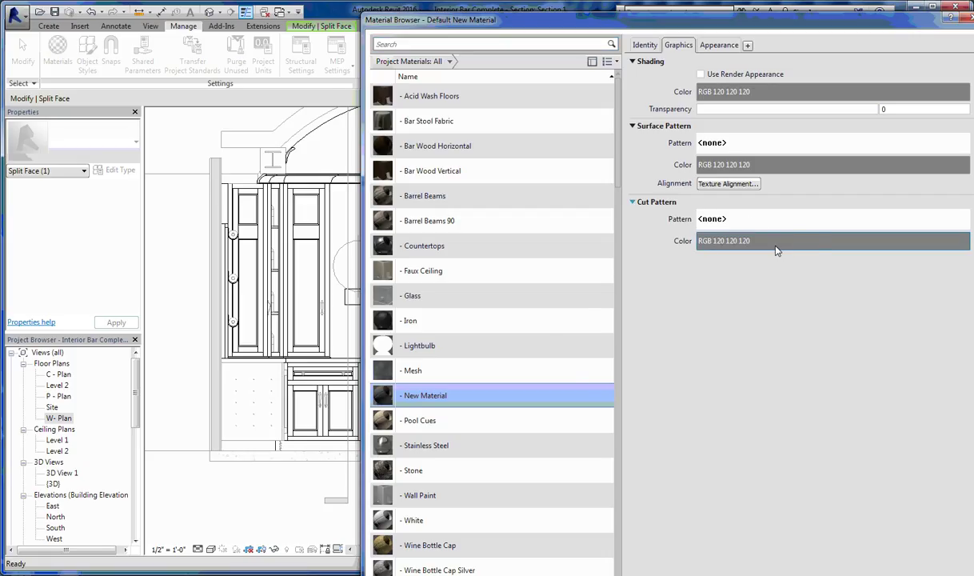
click(784, 424)
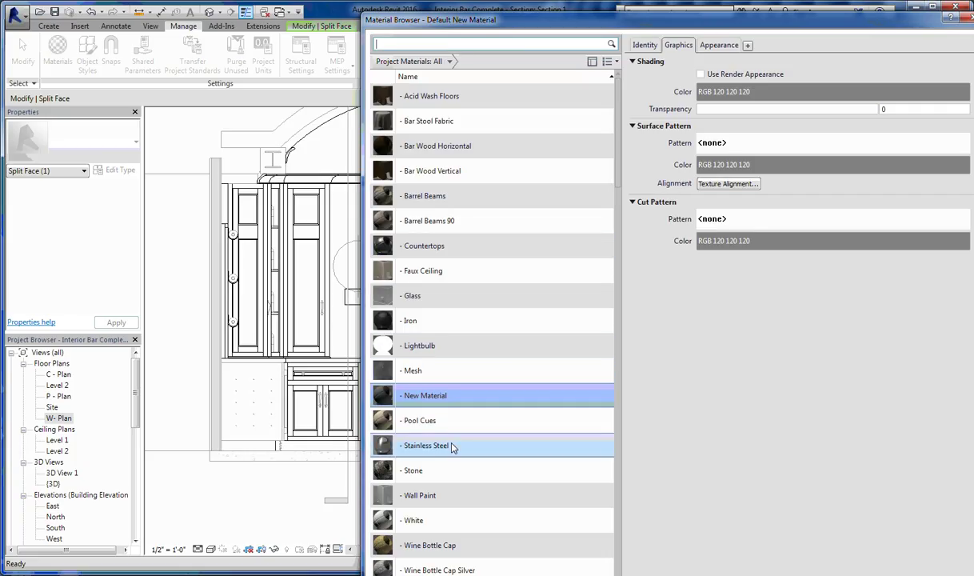
Step: Set the Poche material's cut pattern color to black, and move the Material Browser aside to check the section view
scroll(438, 552, down, 3)
scroll(488, 437, down, 15)
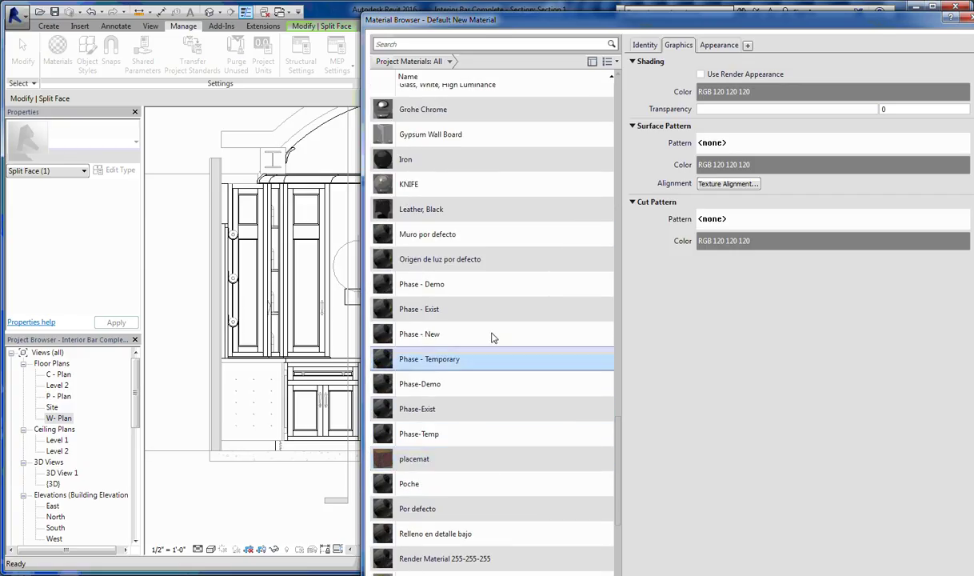
click(444, 483)
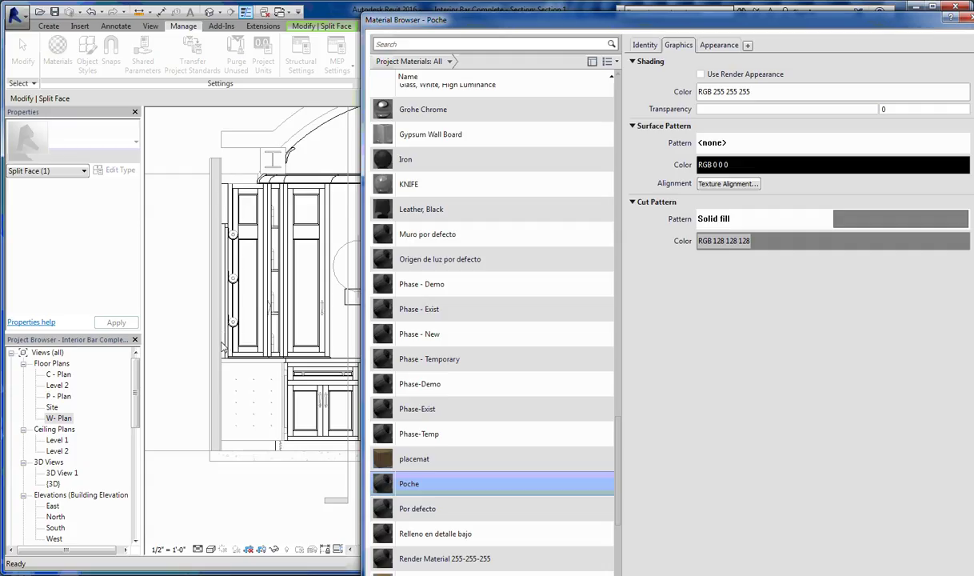
click(724, 241)
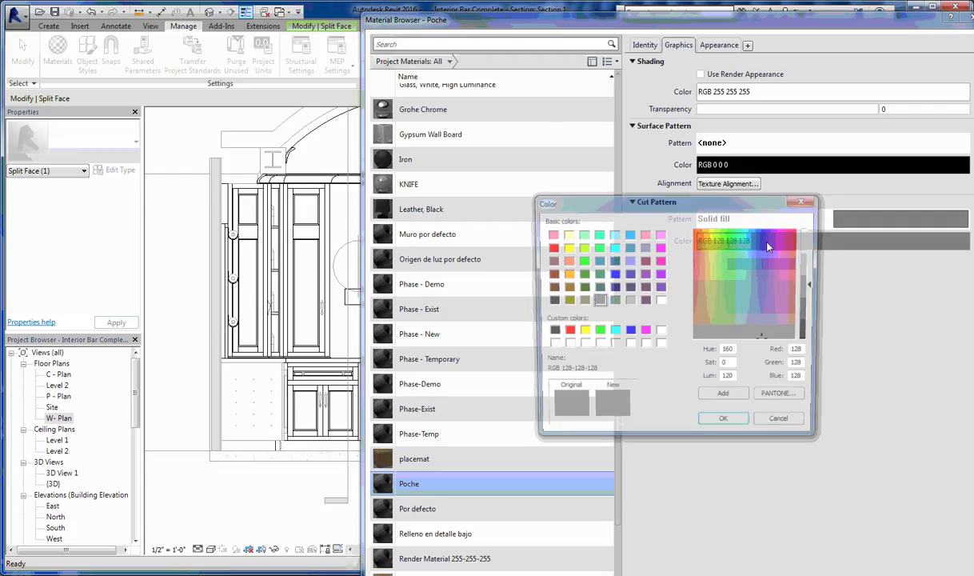
click(548, 300)
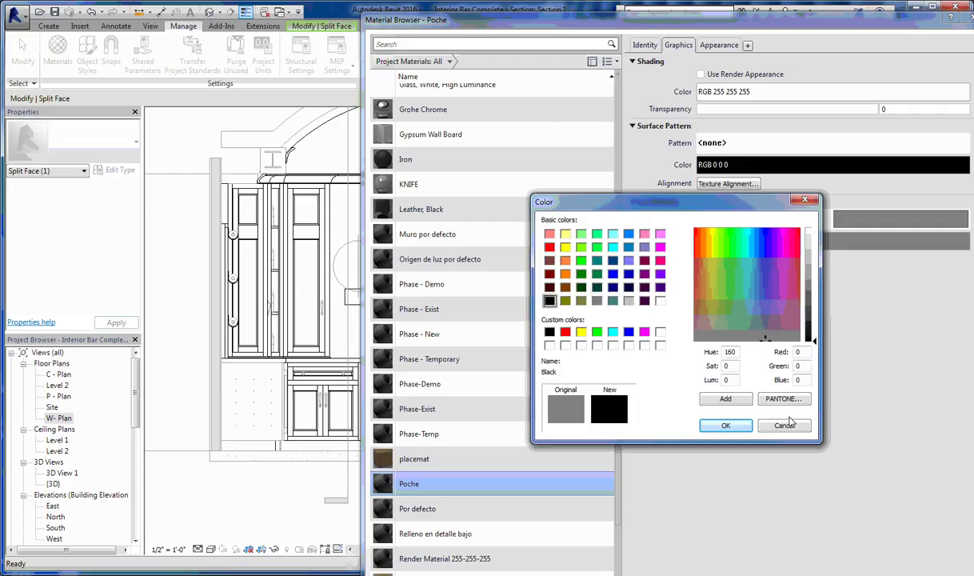
click(725, 425)
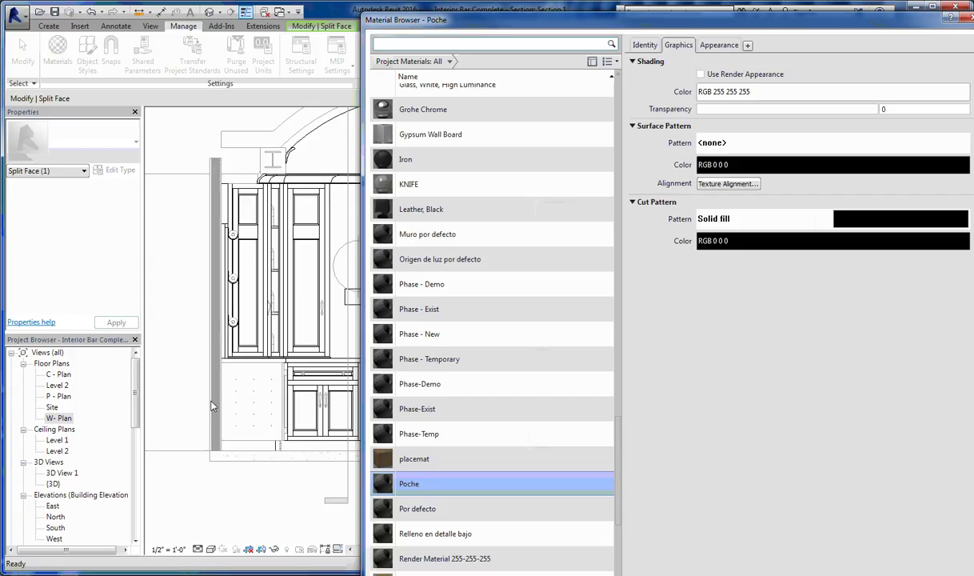
drag(431, 20, 473, 329)
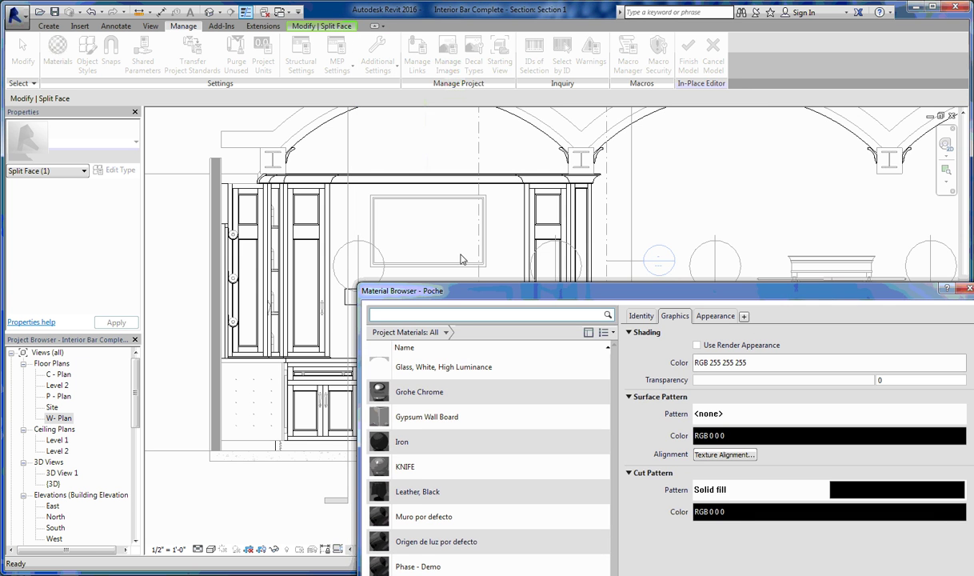
drag(432, 289, 373, 34)
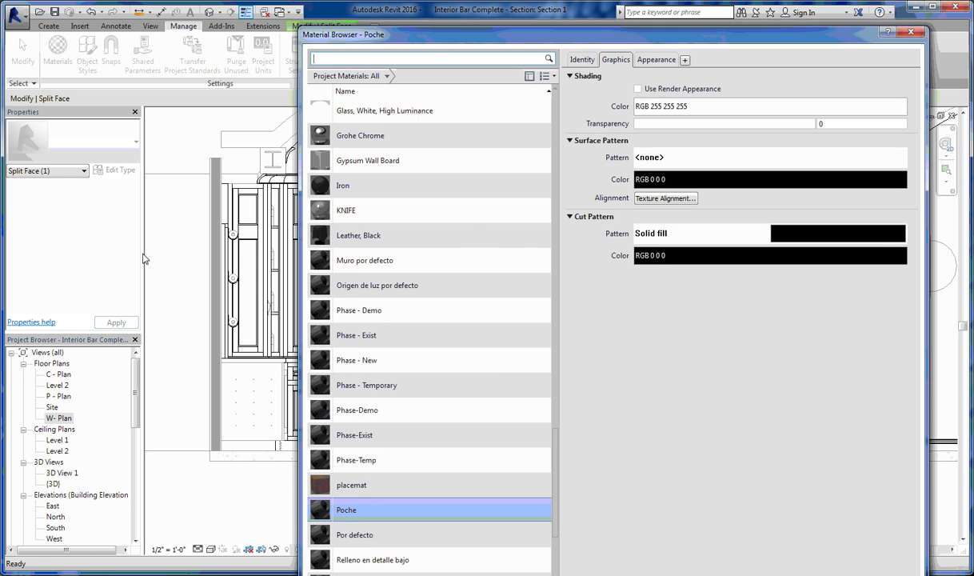
Step: Set the Poche material's cut pattern color back to gray RGB 128-128-128
click(743, 256)
click(534, 315)
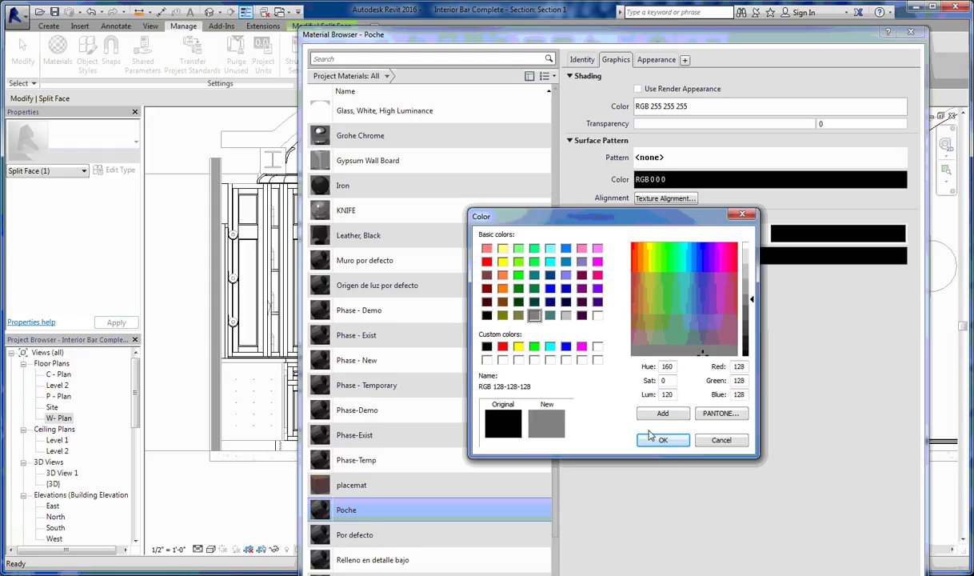
click(663, 440)
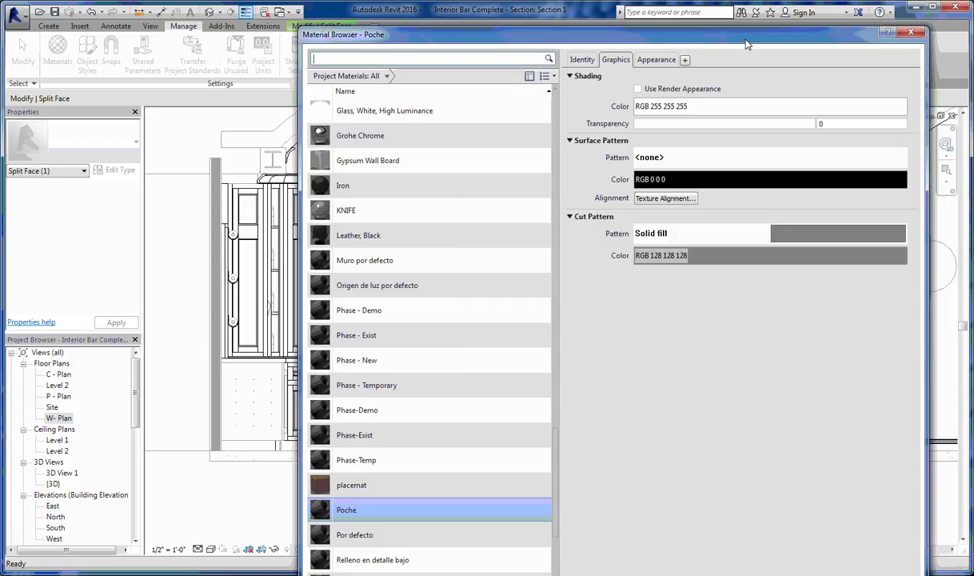
drag(746, 44, 751, 19)
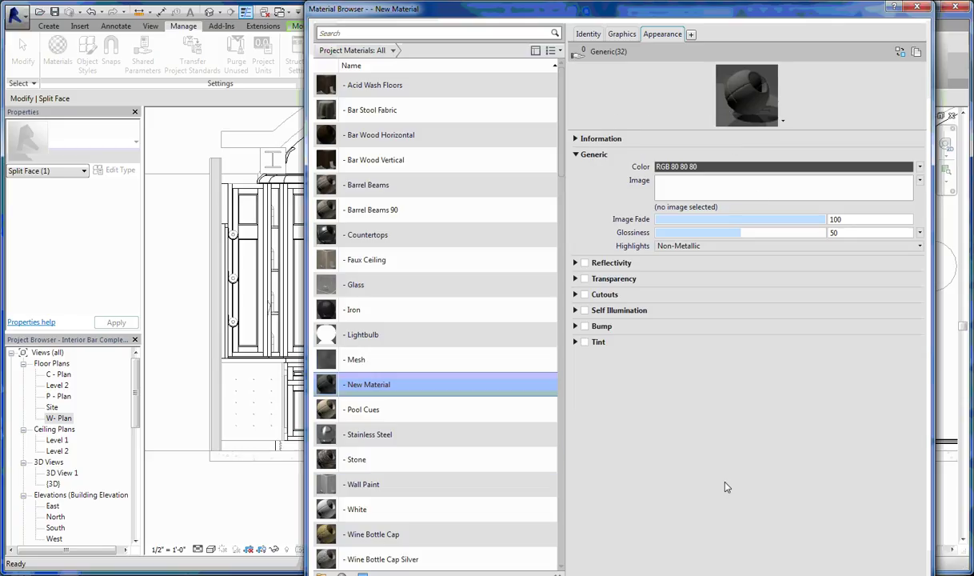
Step: Bring up the replacement assets for the new material's appearance, and expand the Appearance Library to review its categories
click(899, 55)
drag(509, 160, 539, 78)
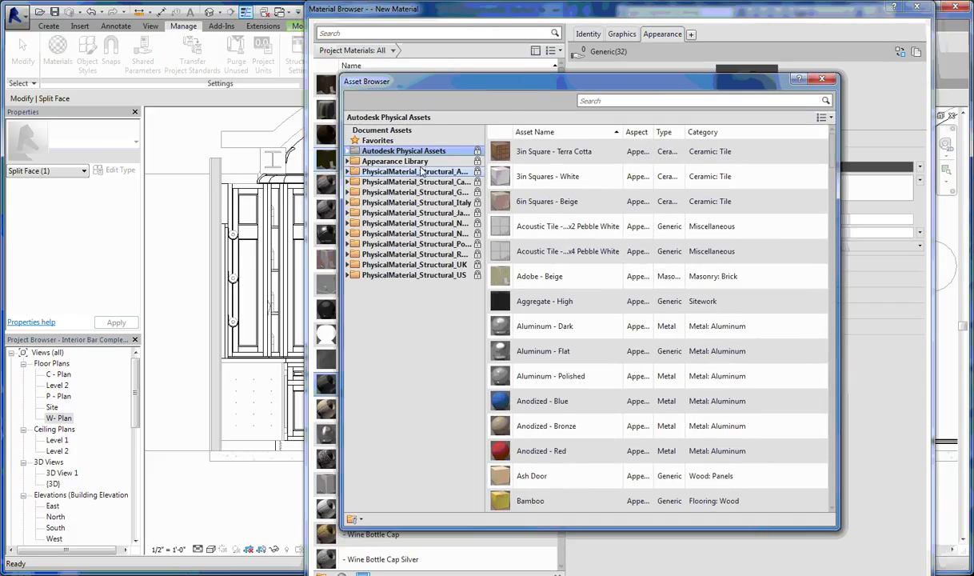
click(364, 161)
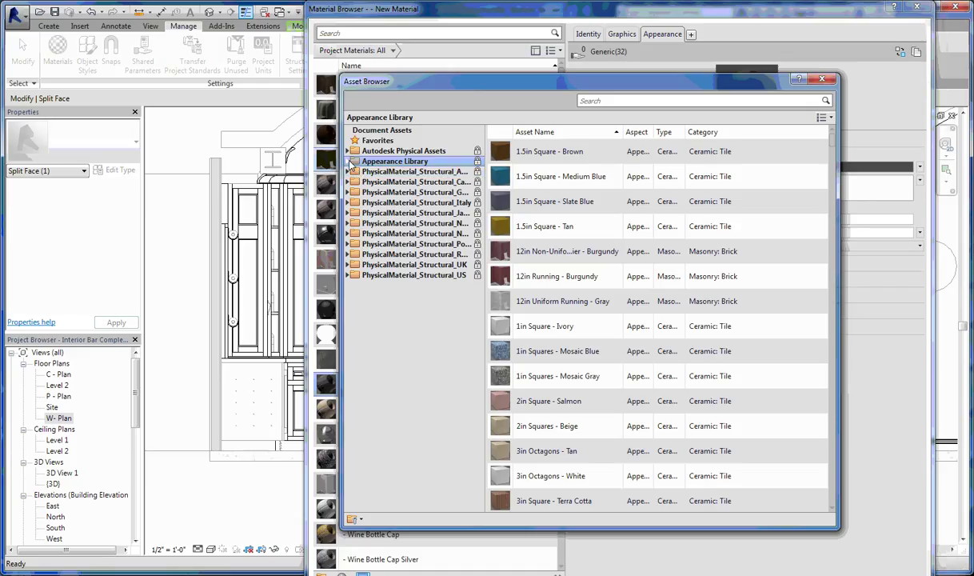
click(351, 163)
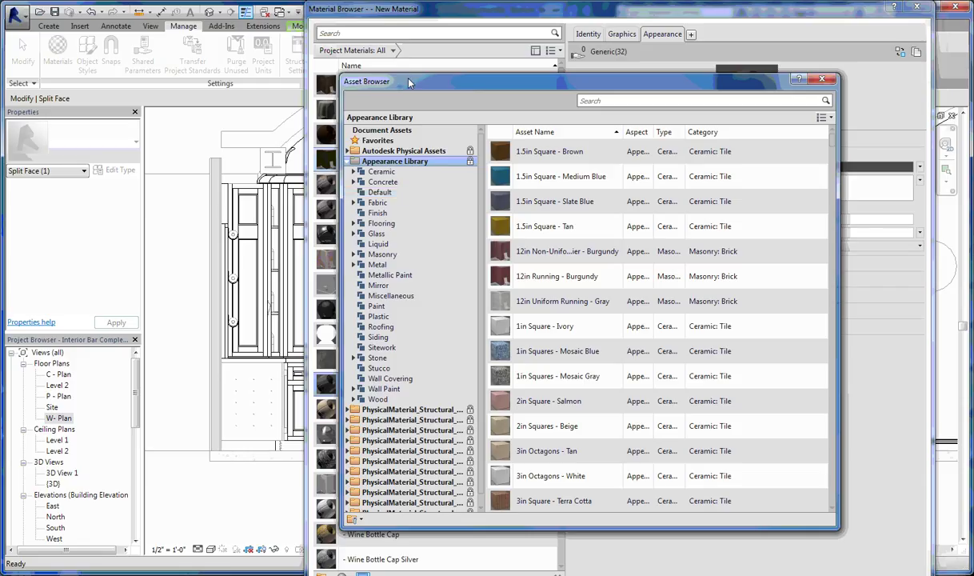
drag(401, 88, 591, 85)
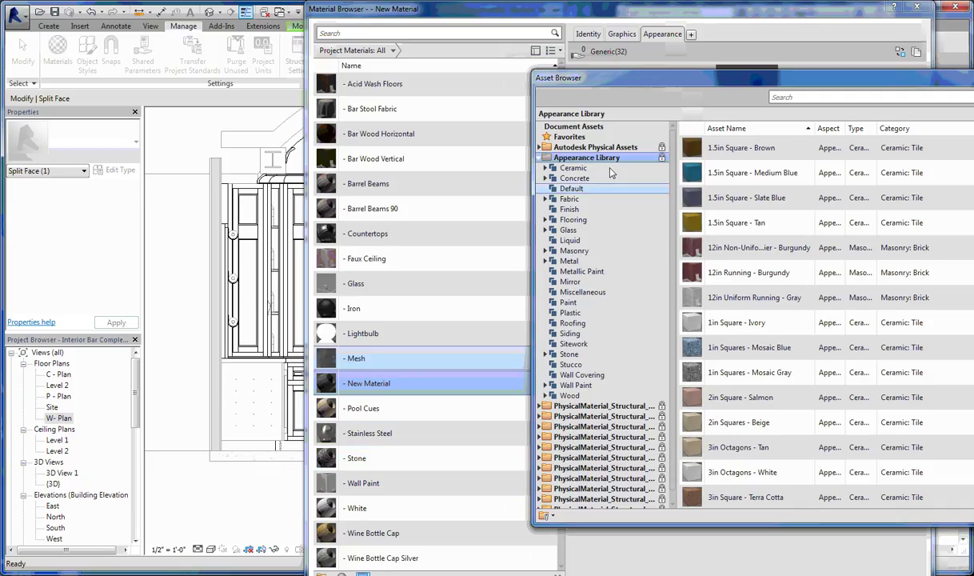
drag(633, 95, 615, 75)
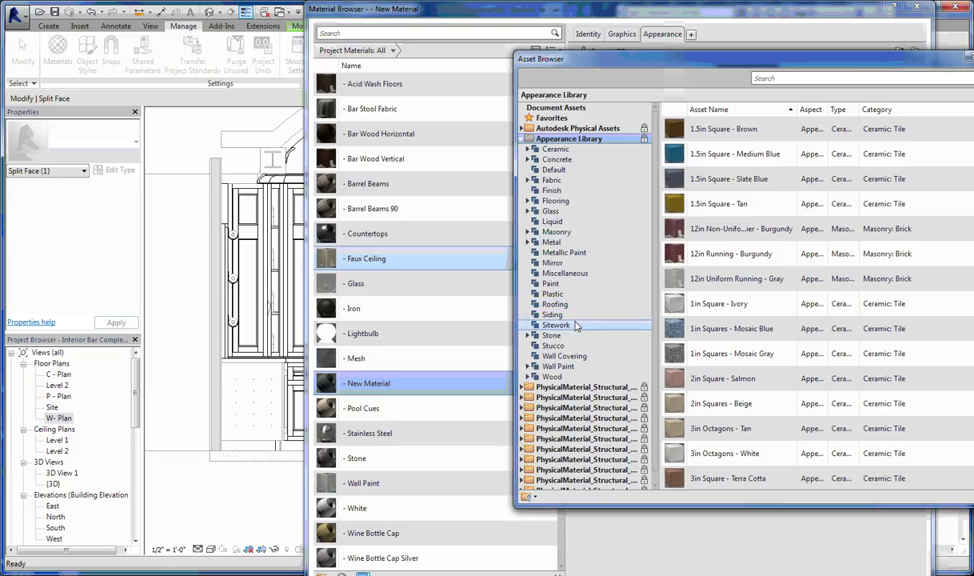
drag(618, 58, 351, 107)
drag(502, 113, 597, 85)
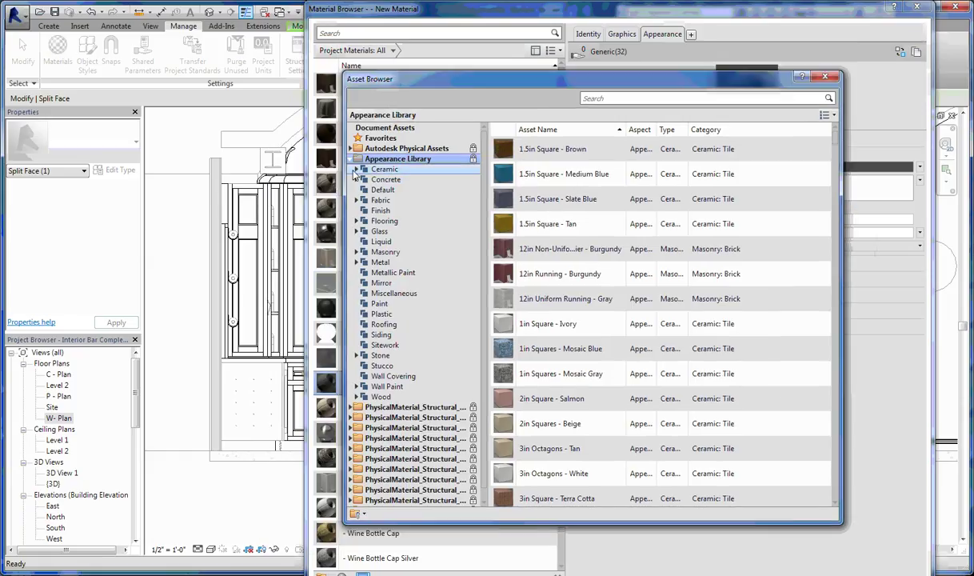
Step: Browse the Appearance Library's Ceramic, Concrete Cast-In-Place, Plastic and Paint categories to examine the available assets
click(356, 169)
click(357, 200)
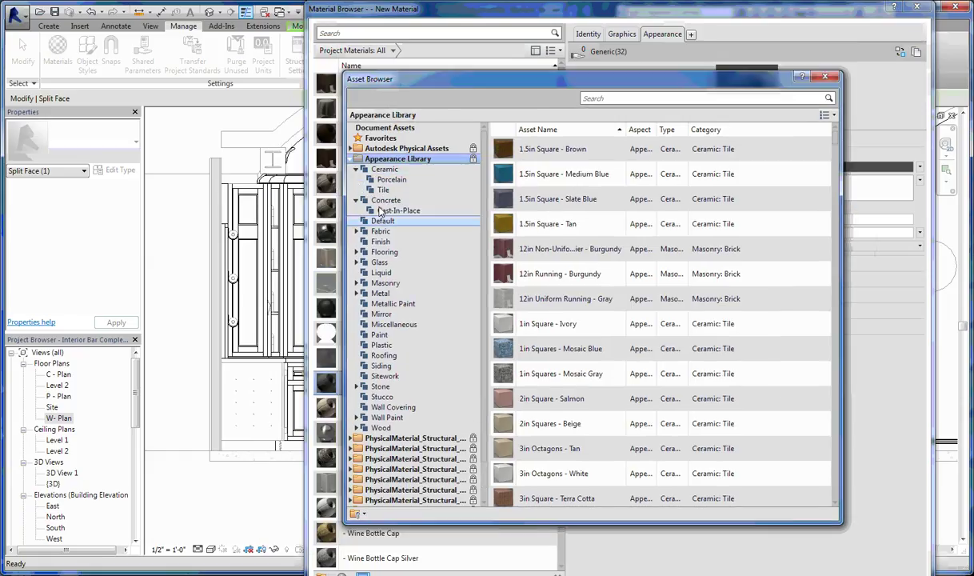
click(392, 211)
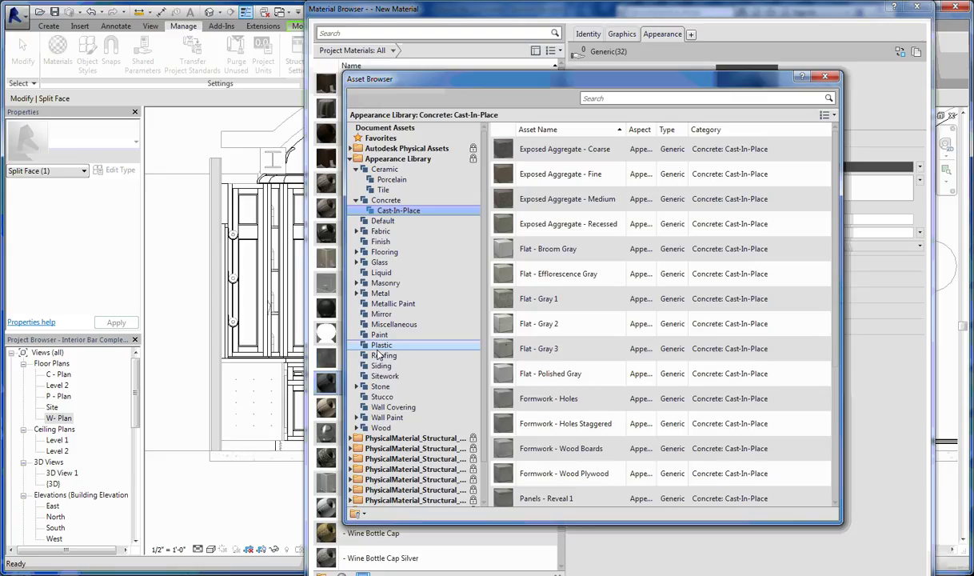
click(382, 343)
click(381, 334)
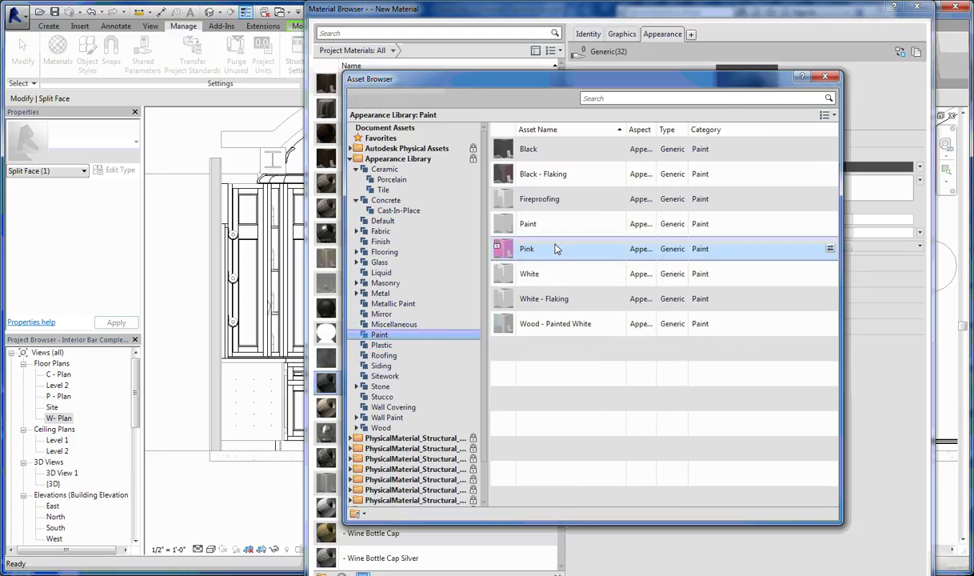
Step: Replace the new material's appearance with the Beechwood - Amaretto asset from the Flooring category, and close the asset list
click(383, 252)
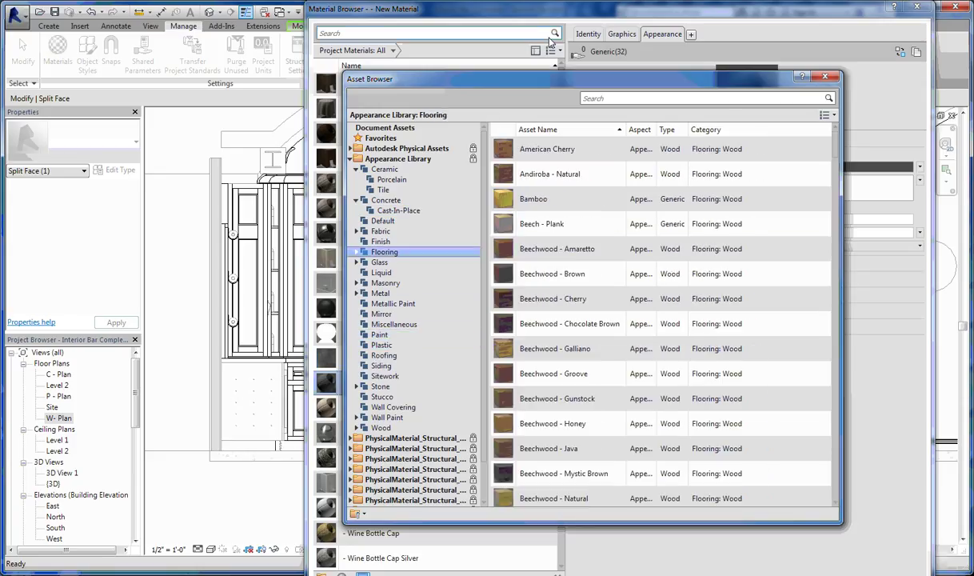
drag(557, 81, 334, 78)
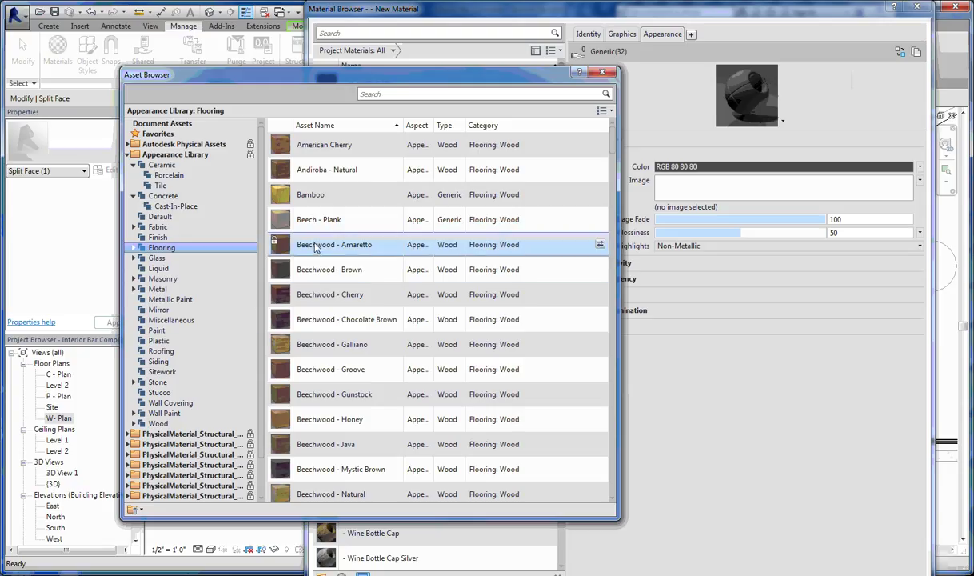
double_click(356, 251)
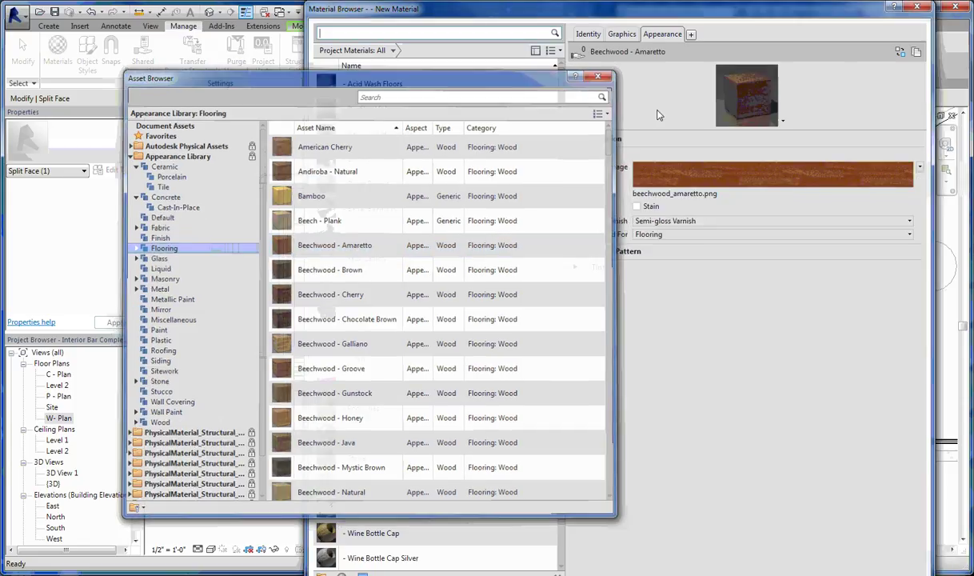
click(602, 73)
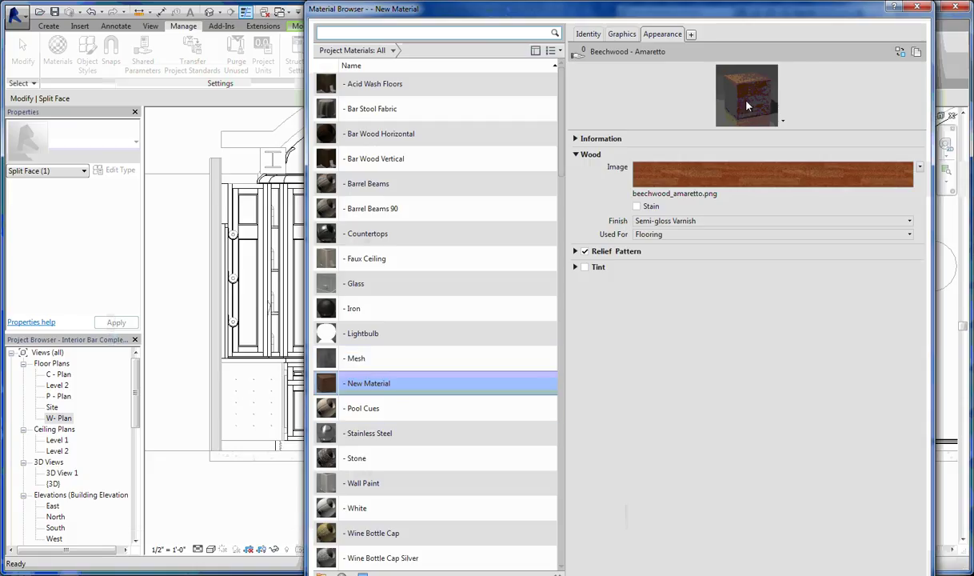
Step: Replace the new material's appearance with the Generic asset from the Default category, and close the asset list
click(900, 52)
click(160, 216)
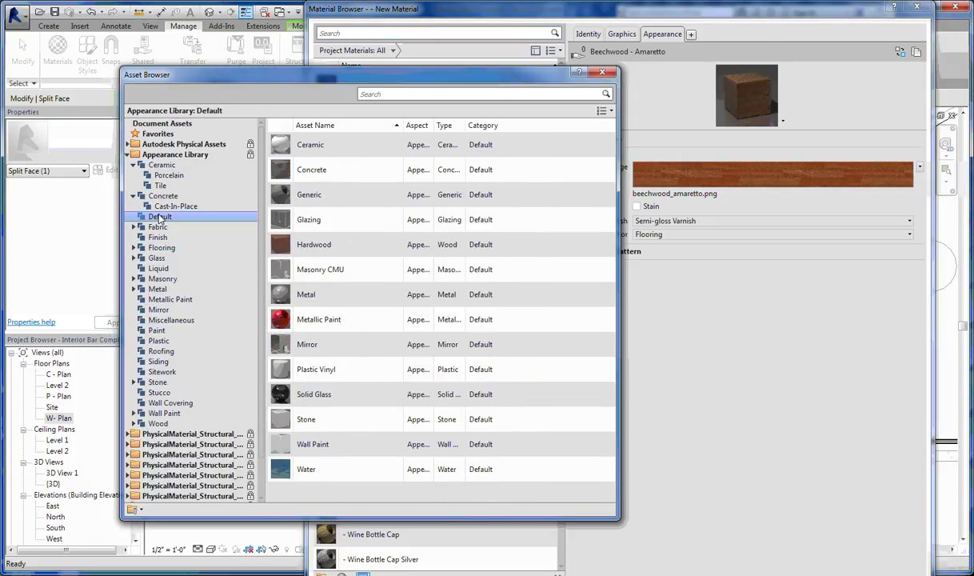
double_click(324, 195)
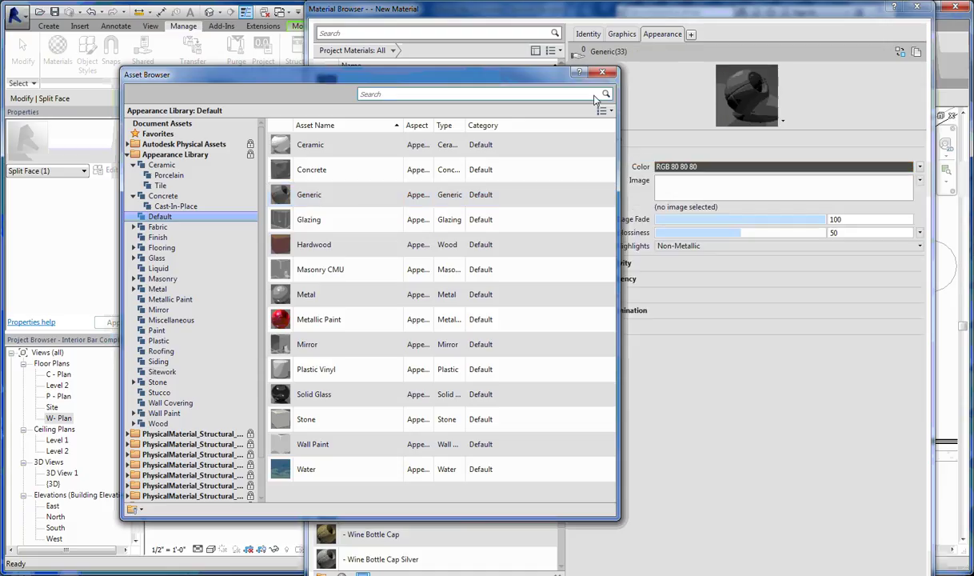
click(602, 72)
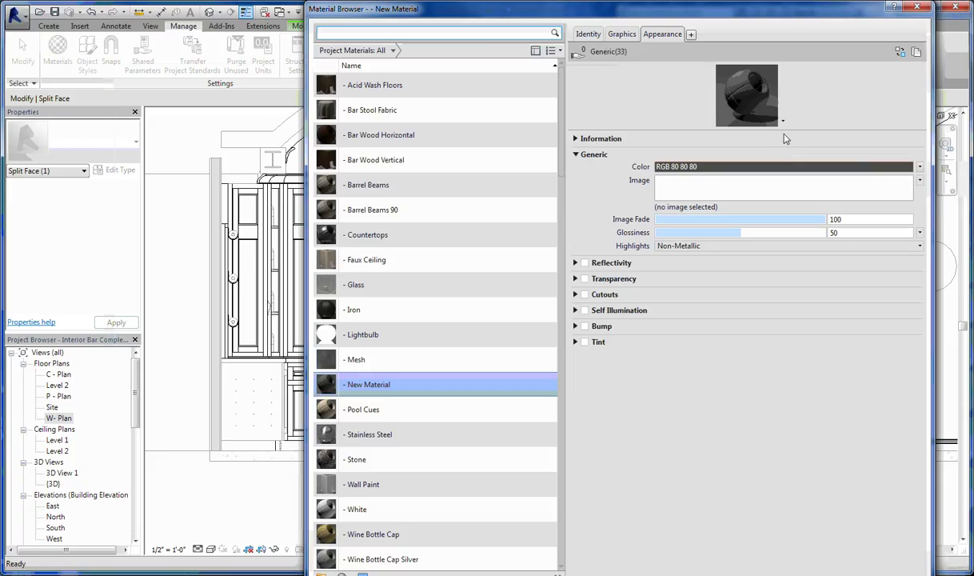
Step: Enlarge the appearance preview using the Walls scene, and set the new material's glossiness to 0
drag(778, 130, 770, 269)
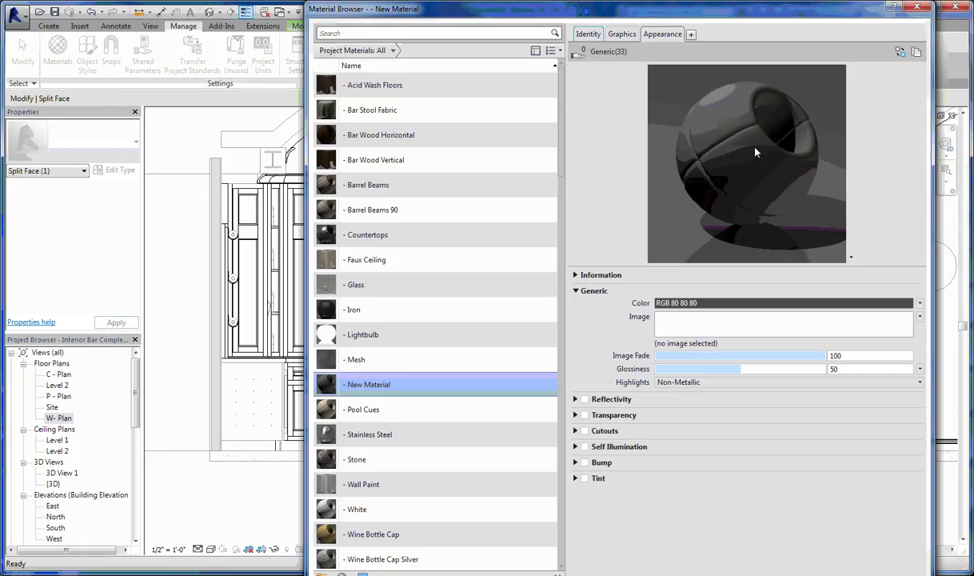
click(851, 257)
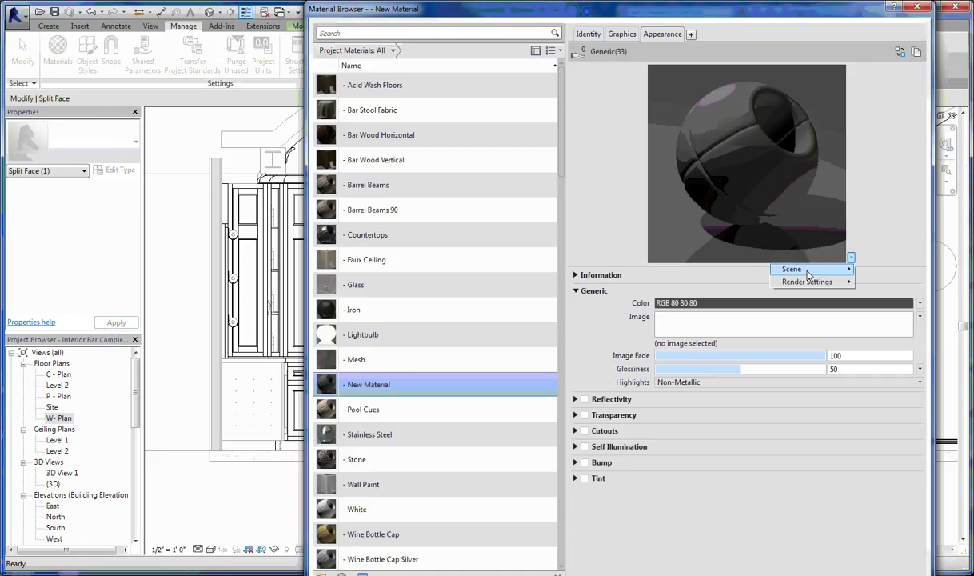
mouse_move(809, 274)
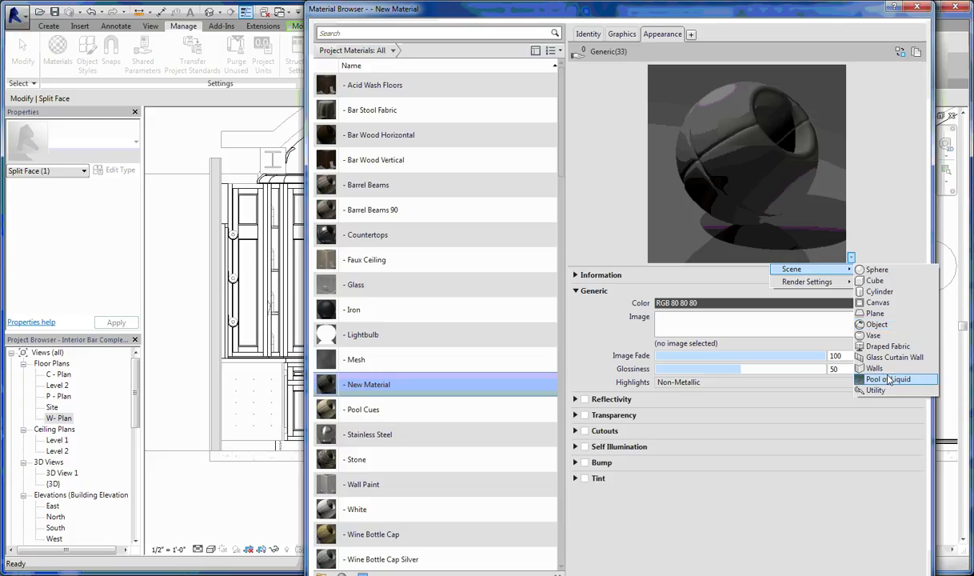
click(878, 368)
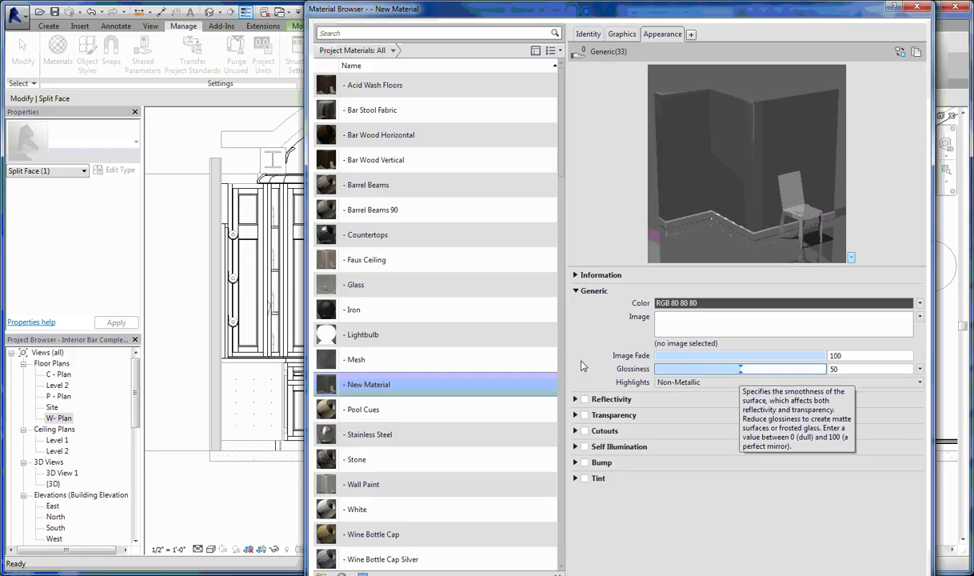
drag(741, 370, 654, 371)
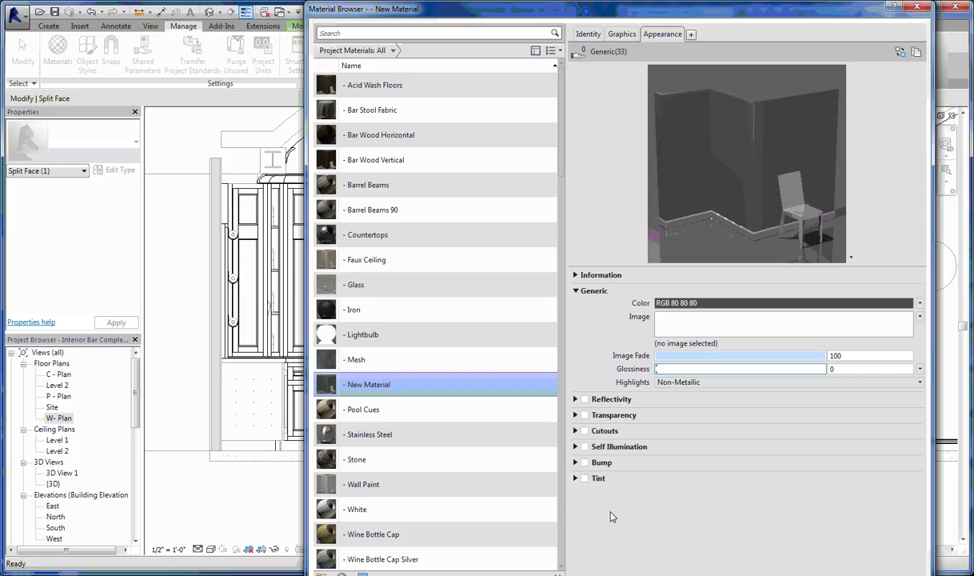
Step: Assign the Wood3_3636.jpg texture from the Textures library's Wood folder as the new material's image
click(698, 348)
click(345, 307)
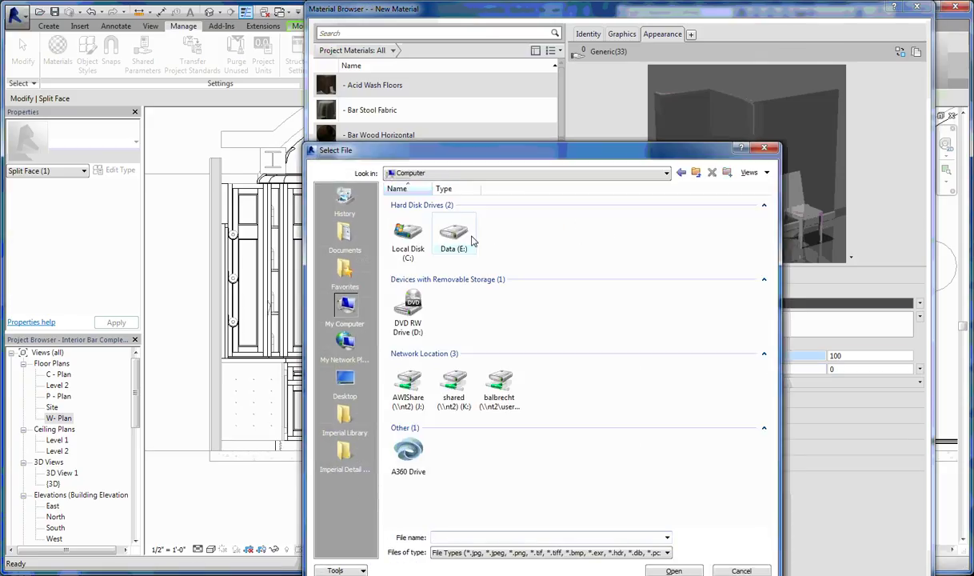
double_click(459, 240)
double_click(637, 216)
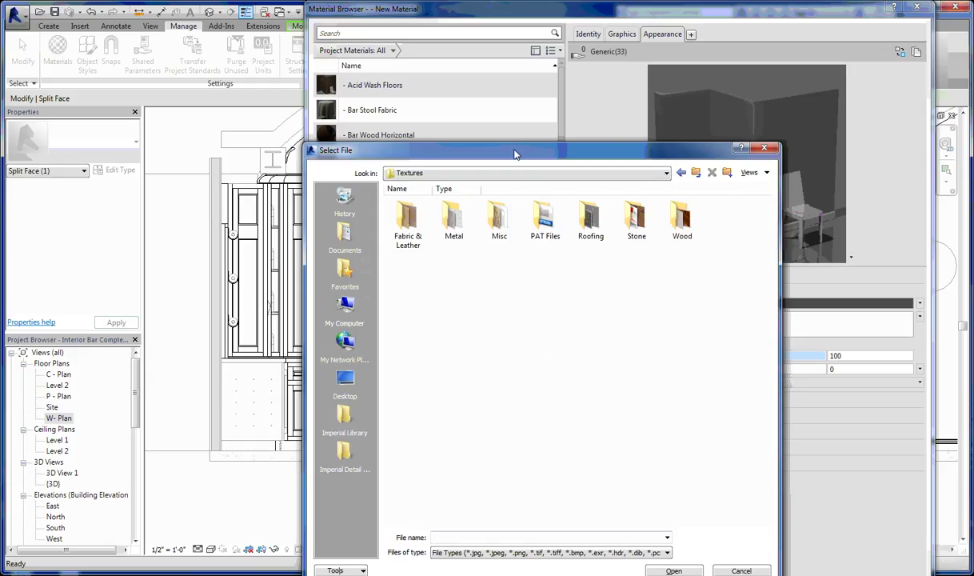
drag(516, 153, 285, 130)
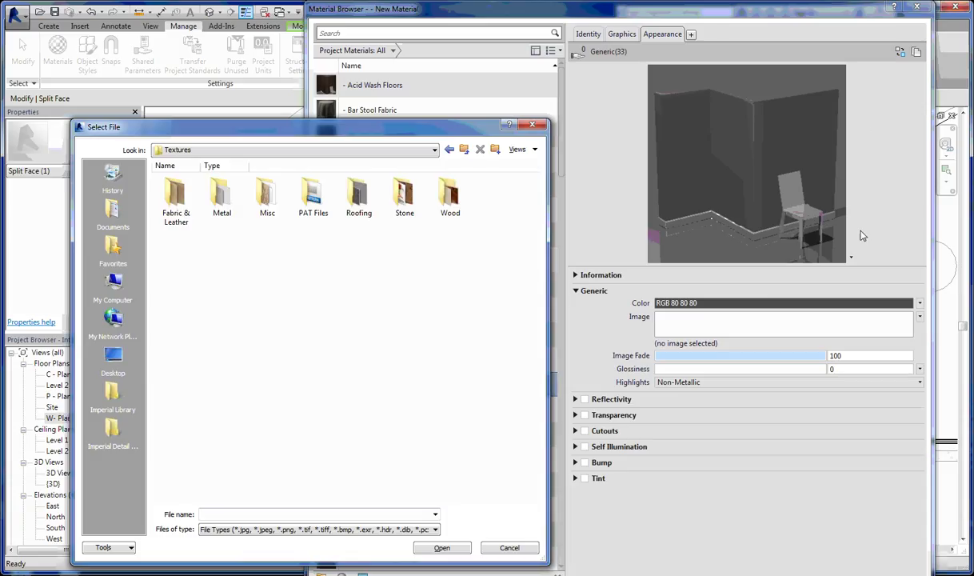
double_click(450, 200)
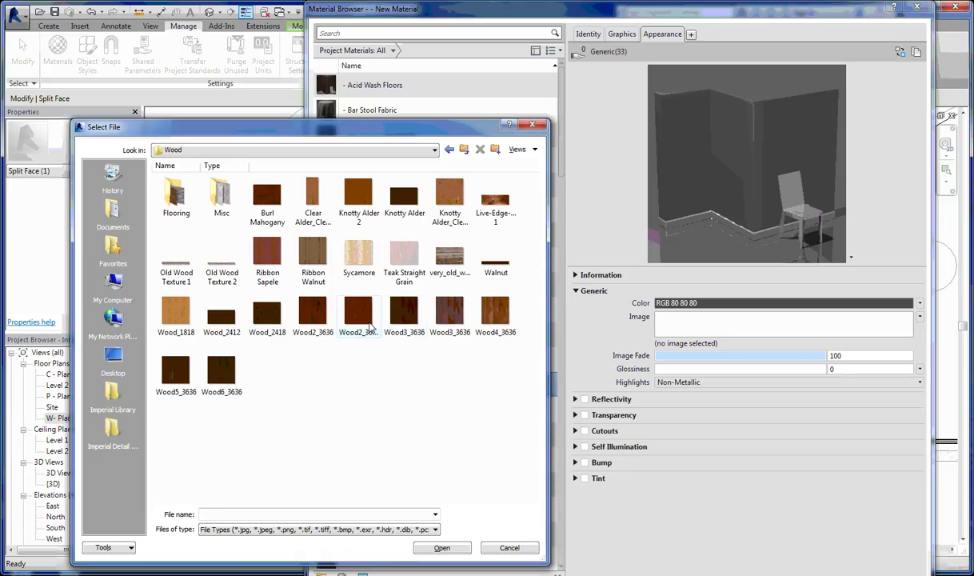
double_click(406, 316)
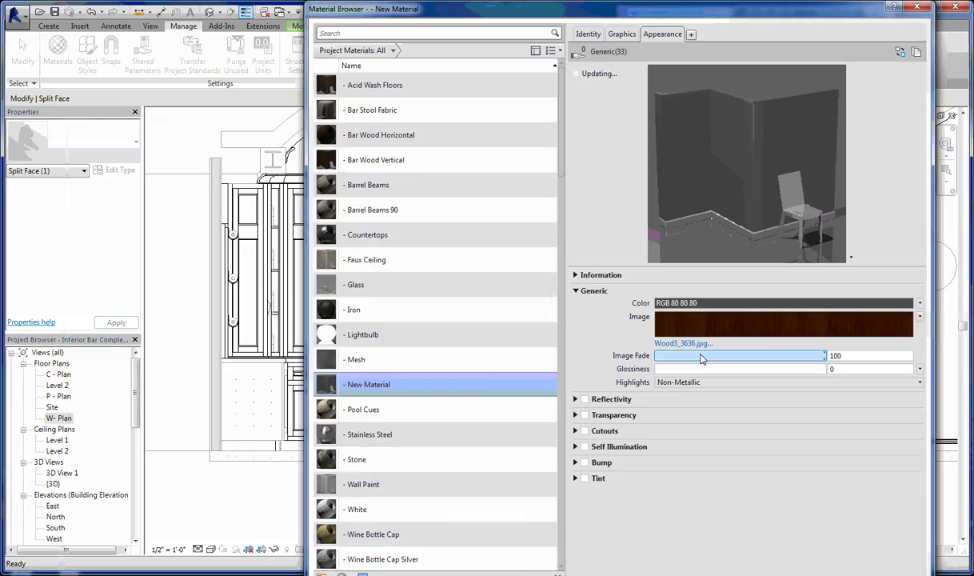
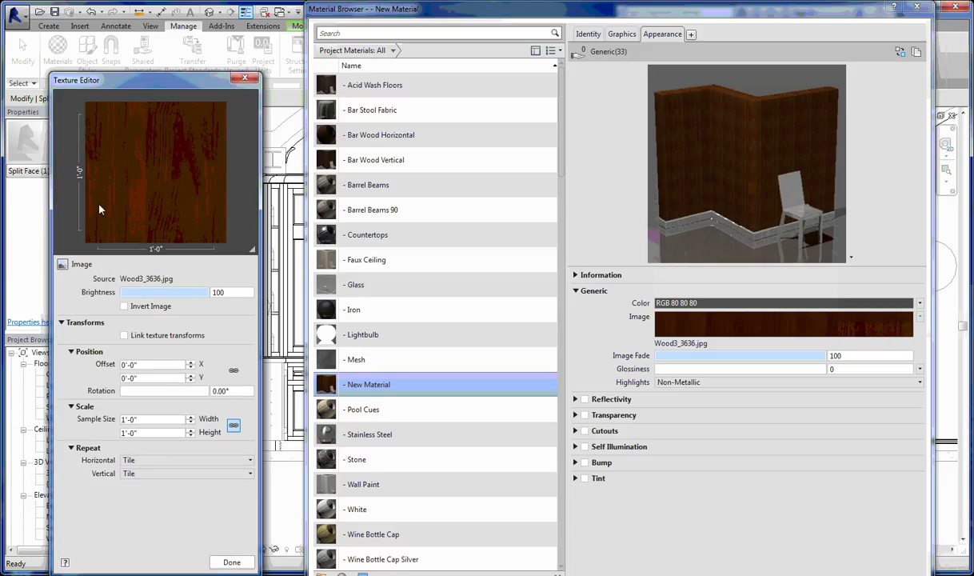
Step: Set the wood texture's sample size to 2'-6" wide and high, and close the Texture Editor
drag(111, 84, 386, 37)
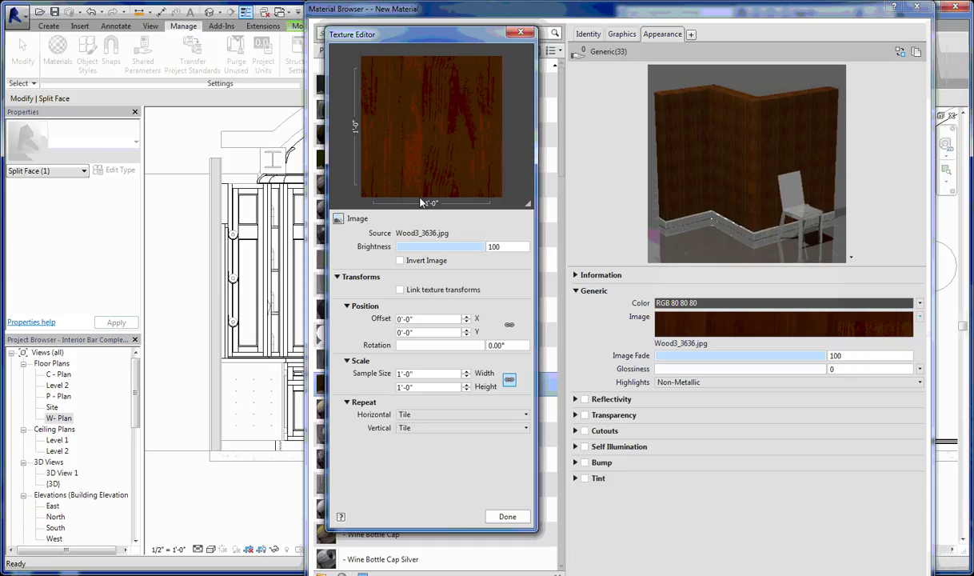
double_click(425, 374)
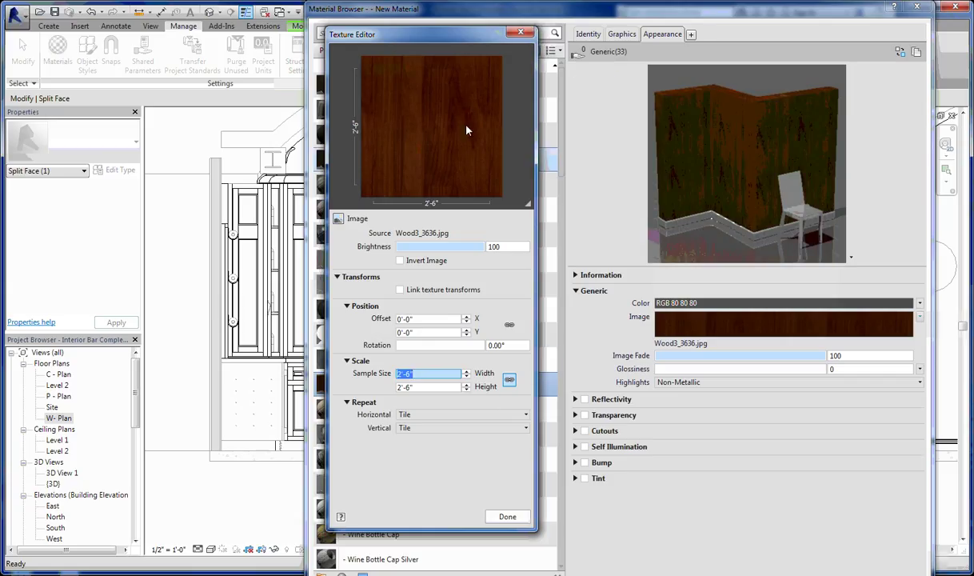
click(510, 517)
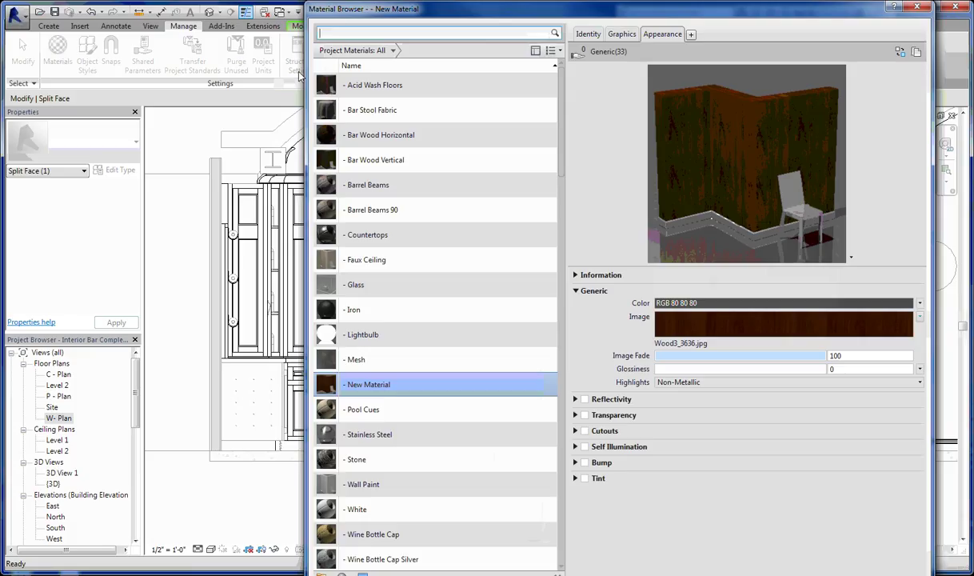
Step: Accept the new material's settings and close the Material Browser, returning to the bar's section view
drag(316, 10, 754, 20)
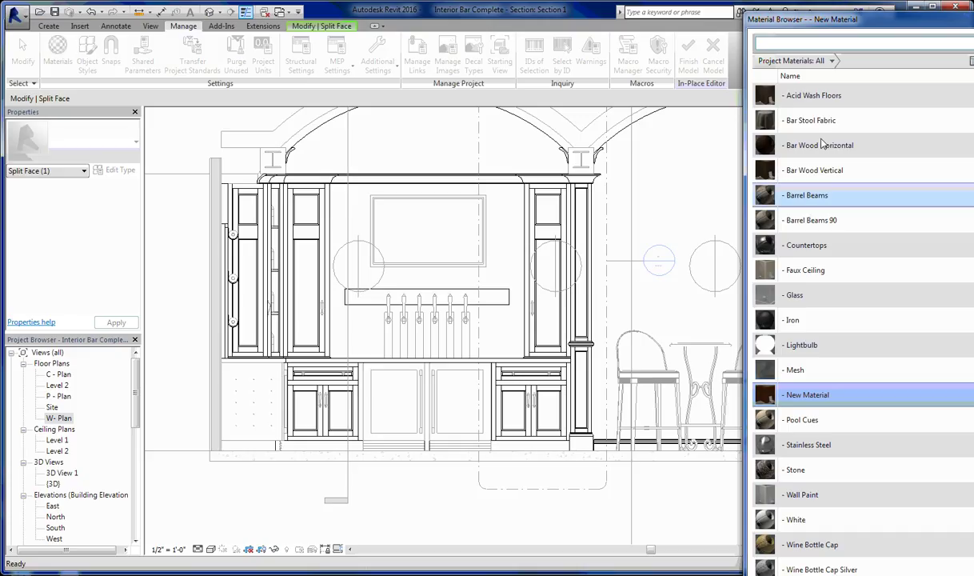
drag(930, 26, 324, 17)
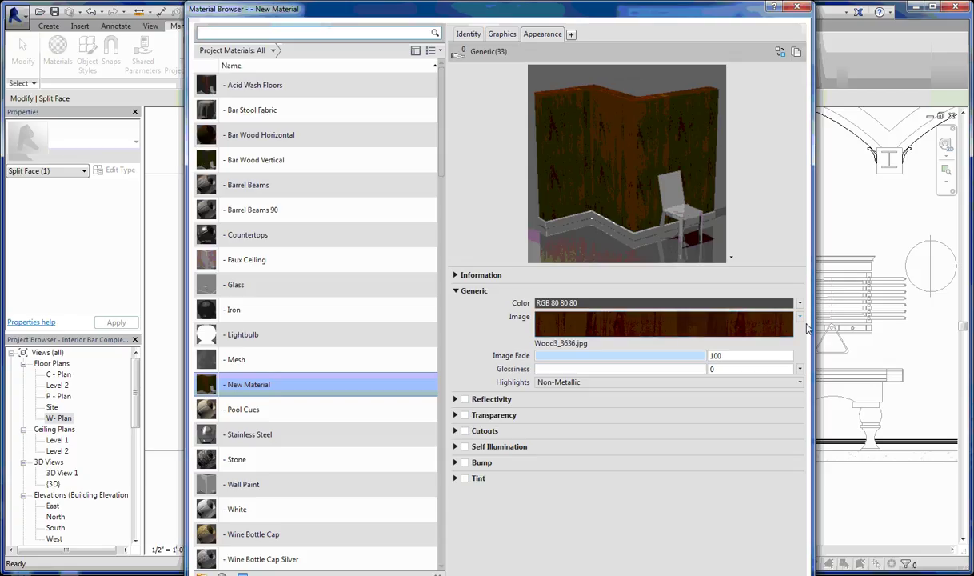
click(654, 371)
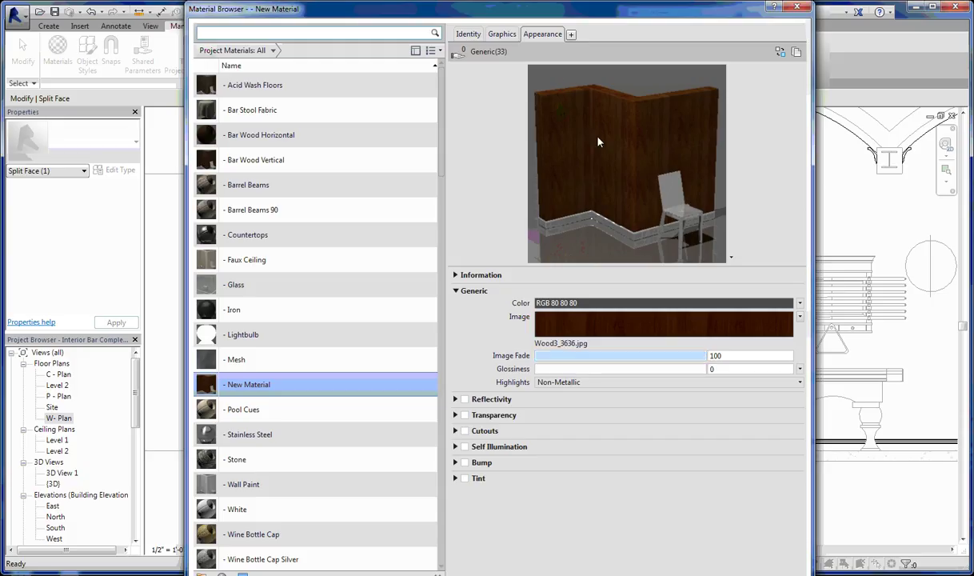
key(Return)
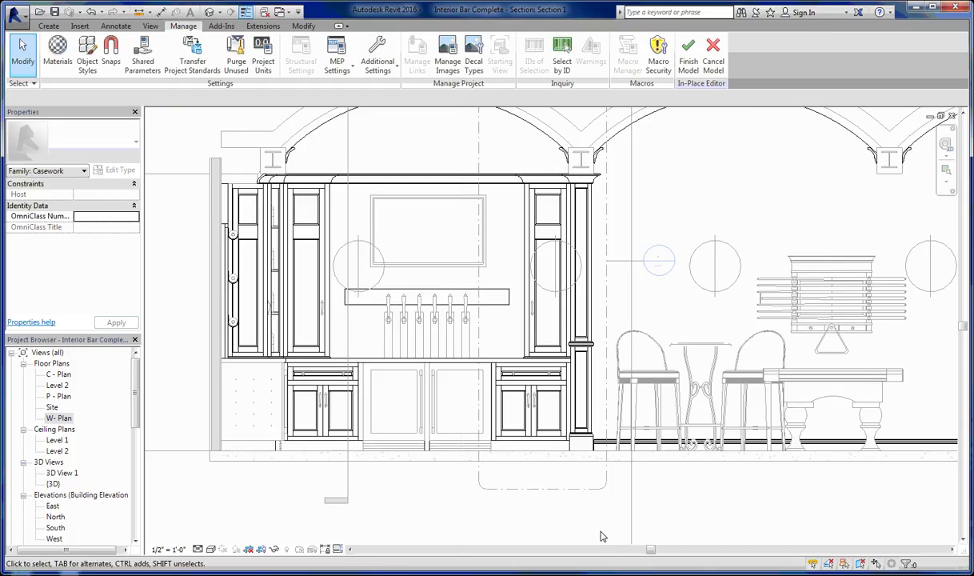
Step: Switch the section view to the Realistic visual style and examine the wood grain around the column's base
scroll(596, 449, up, 5)
scroll(457, 342, down, 2)
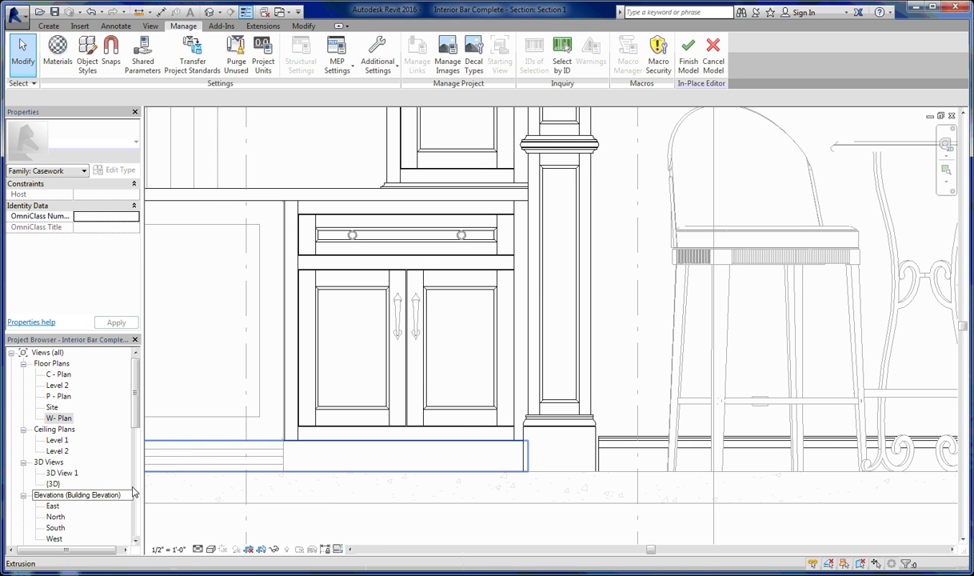
click(211, 550)
click(228, 524)
scroll(569, 374, up, 6)
scroll(546, 405, up, 5)
scroll(585, 272, down, 3)
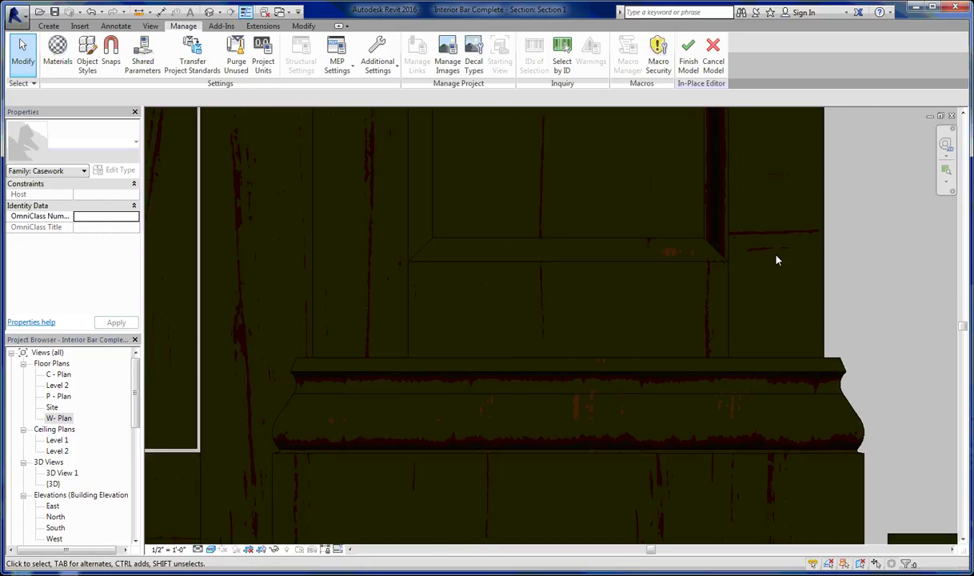
scroll(608, 304, down, 3)
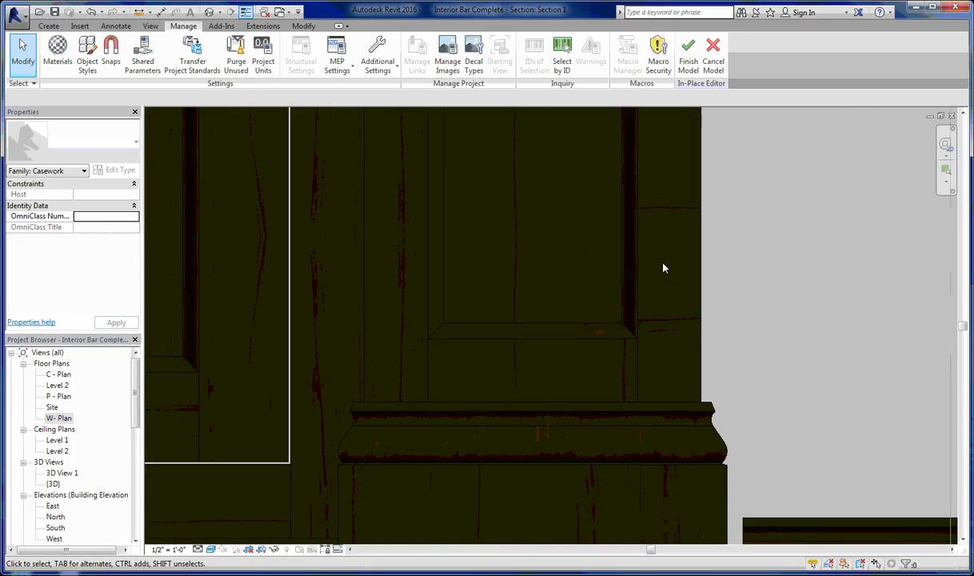
scroll(666, 273, up, 2)
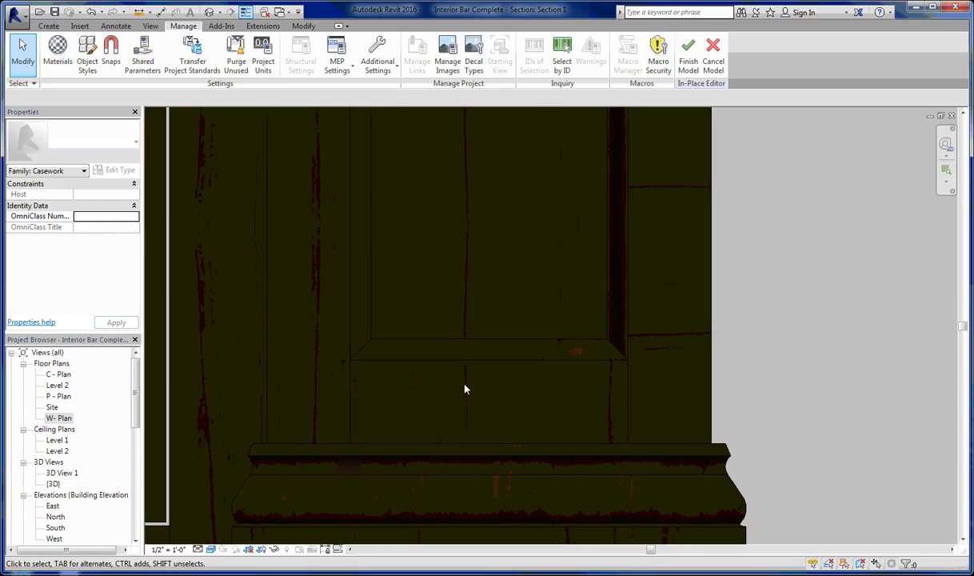
scroll(460, 376, down, 3)
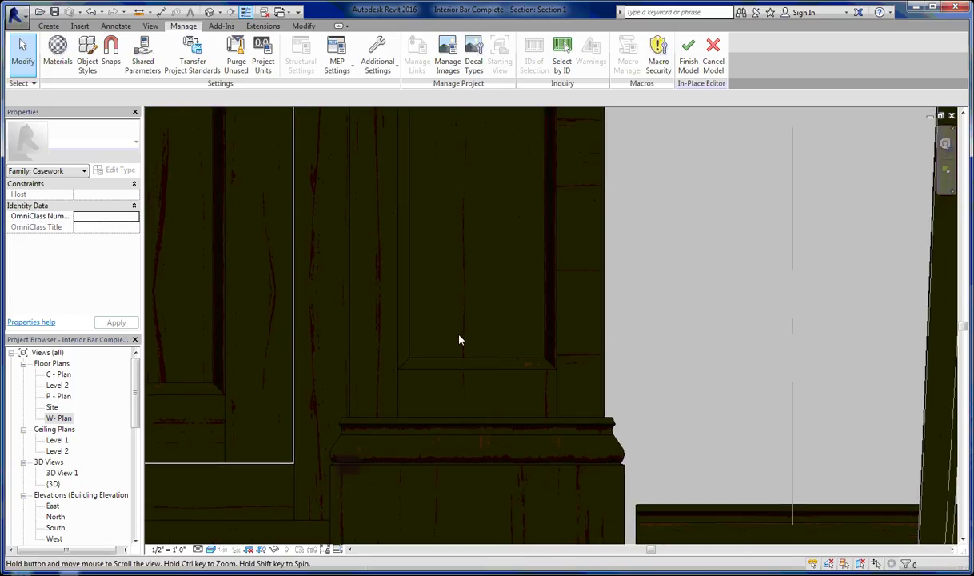
Step: Paint the rail face below the column's lower panel with the Bar Wood Horizontal material
click(304, 28)
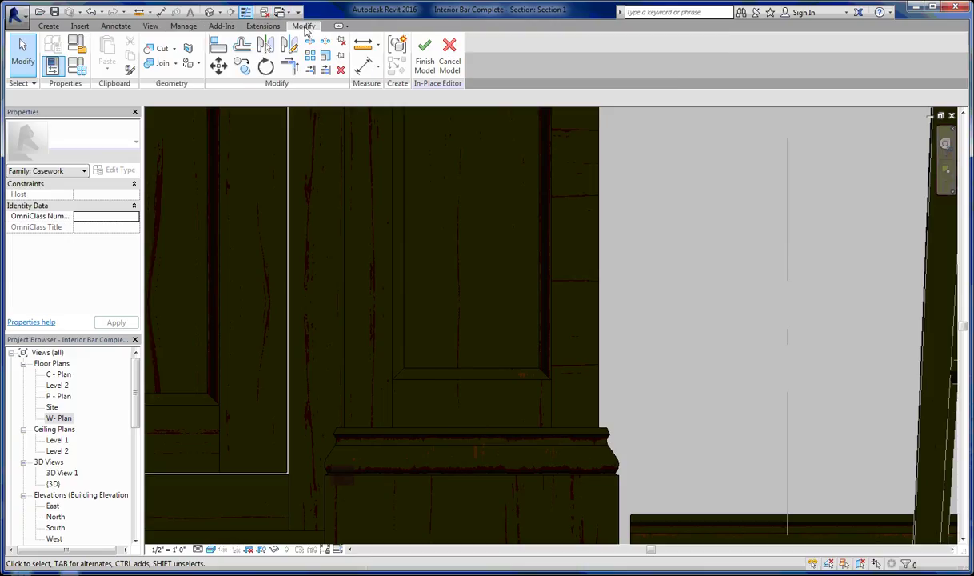
click(188, 64)
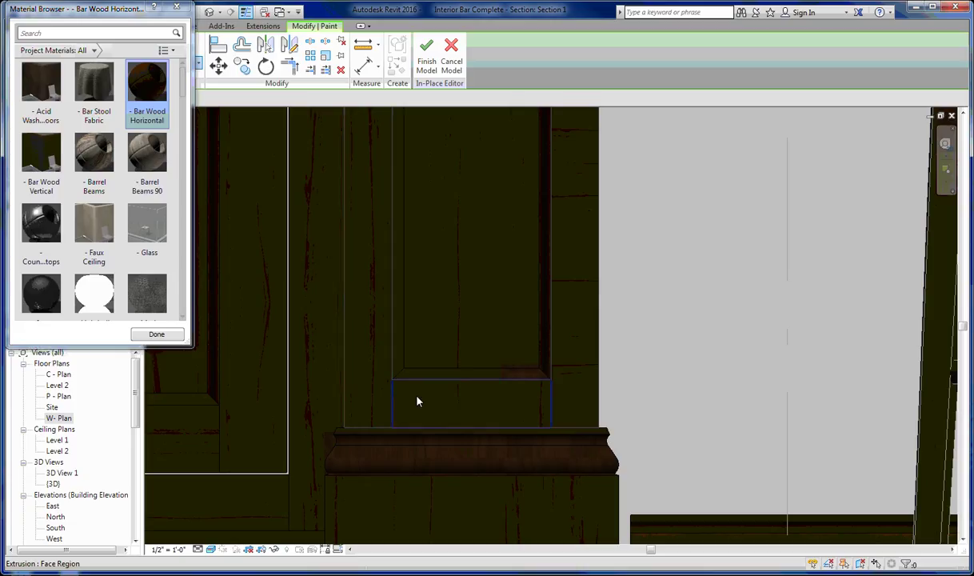
click(473, 415)
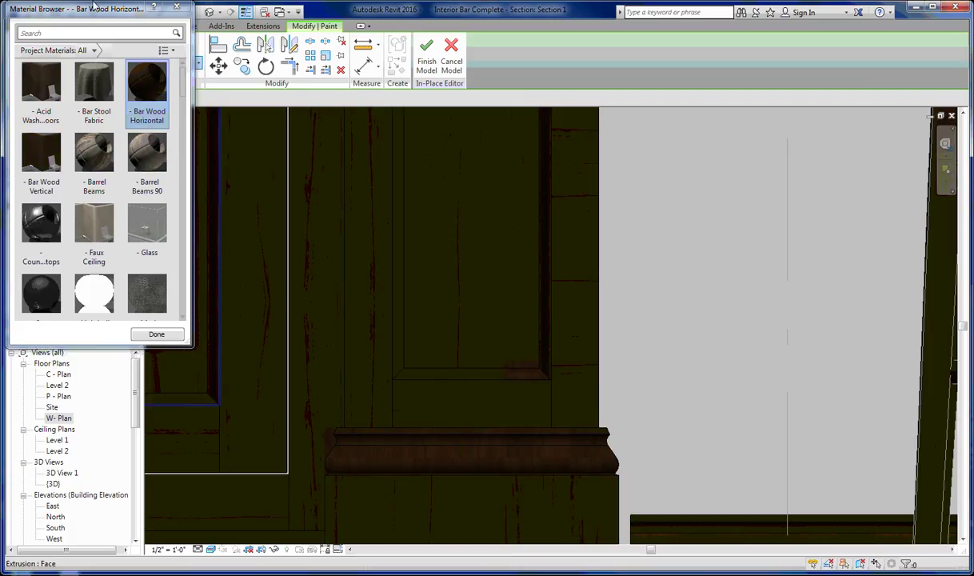
drag(91, 10, 164, 85)
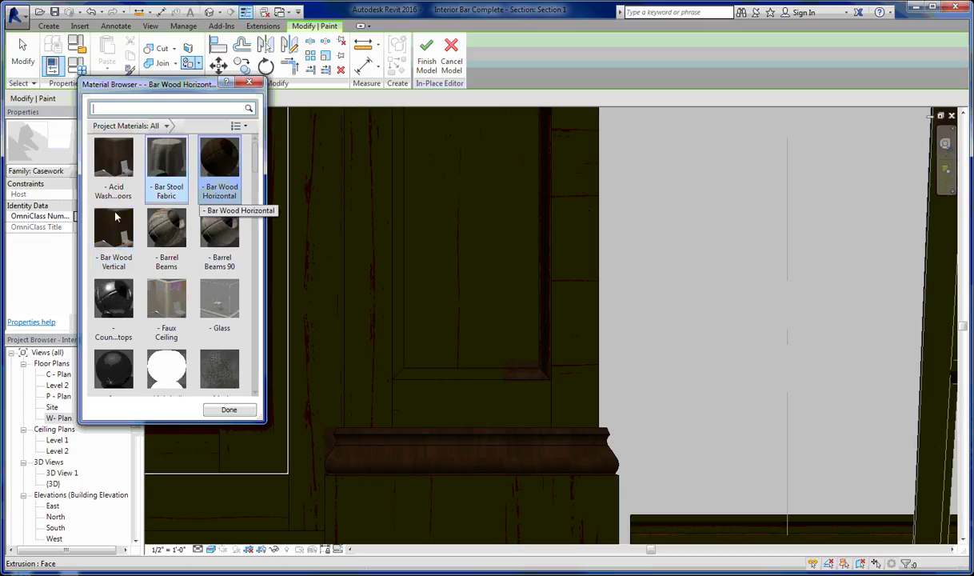
Step: Compare the appearance settings of the Bar Wood Horizontal and Bar Wood Vertical materials
click(183, 25)
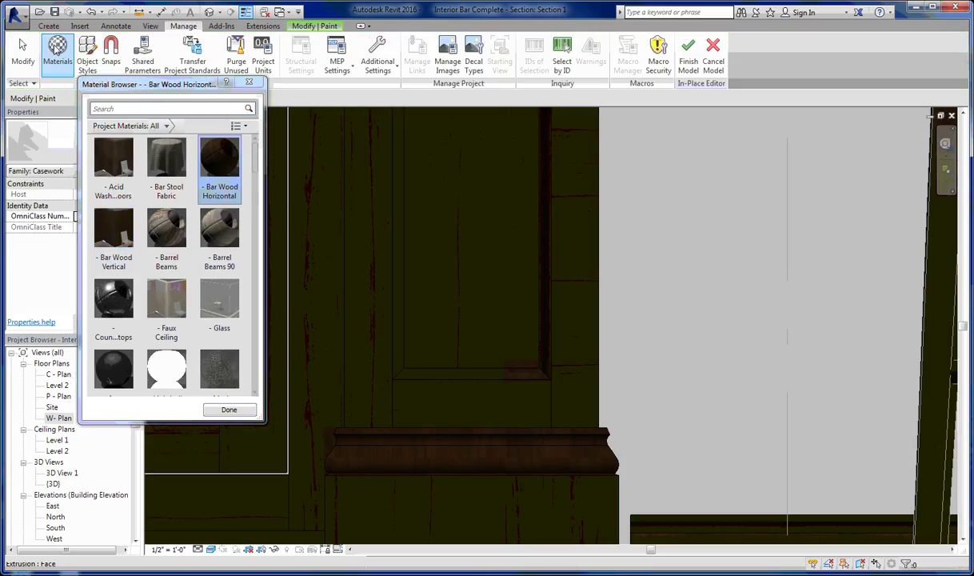
click(57, 50)
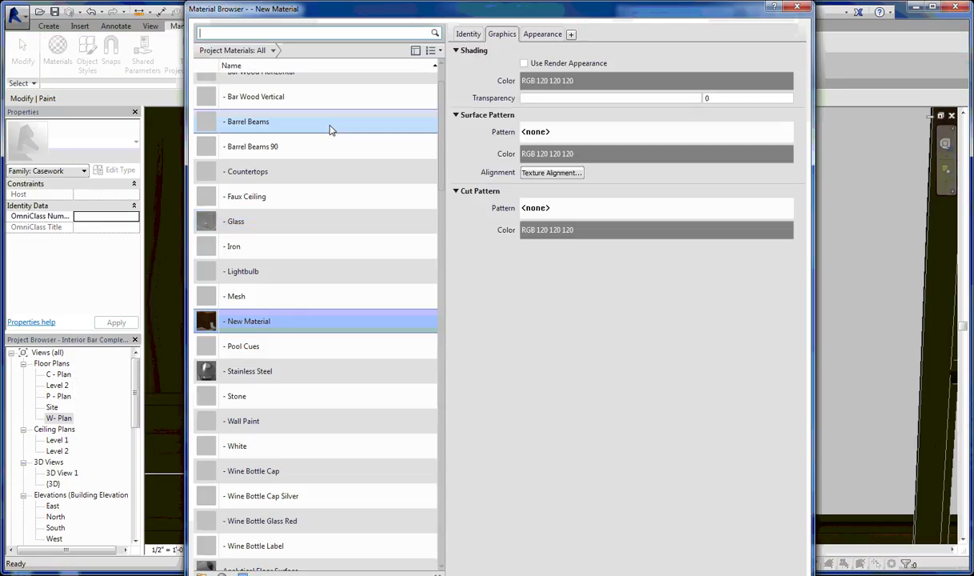
scroll(304, 130, up, 1)
click(276, 135)
click(543, 34)
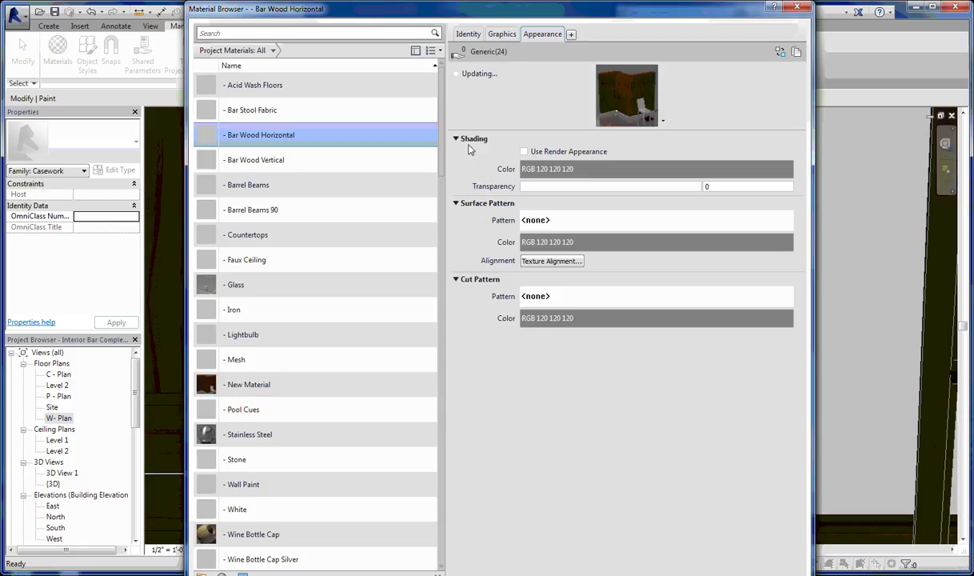
click(279, 160)
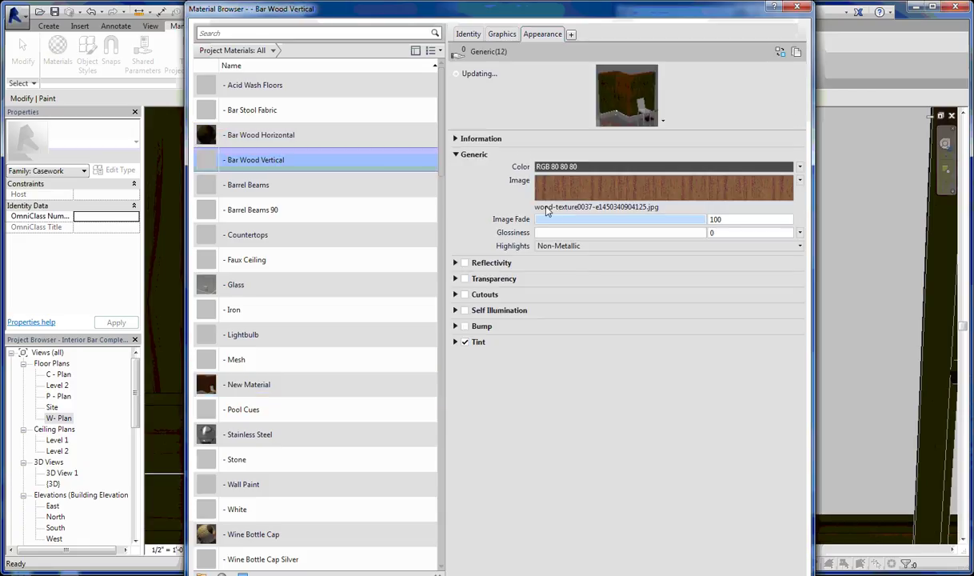
click(312, 133)
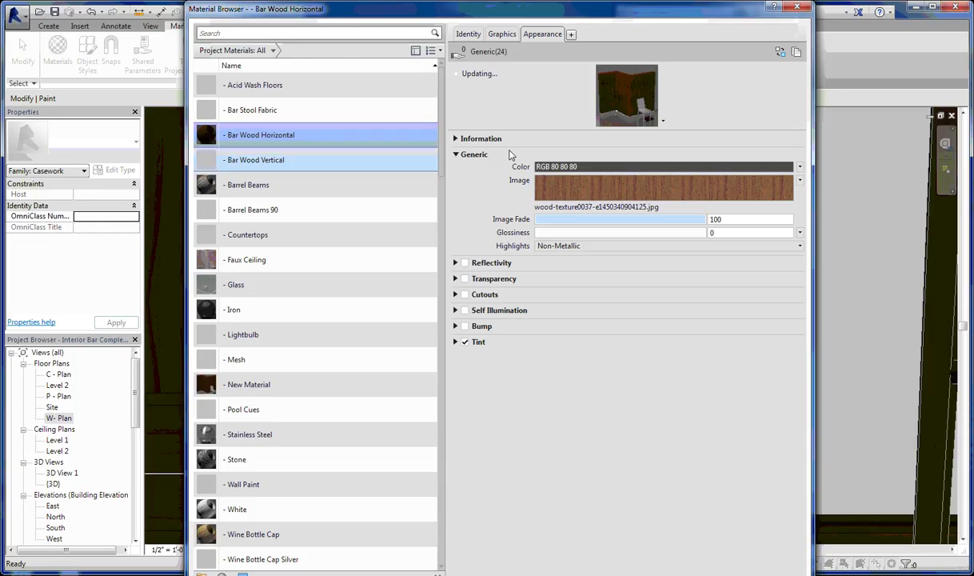
Step: Inspect the rotation and scale of Bar Wood Horizontal's image texture, close the editors and end the Paint command
click(800, 180)
click(748, 293)
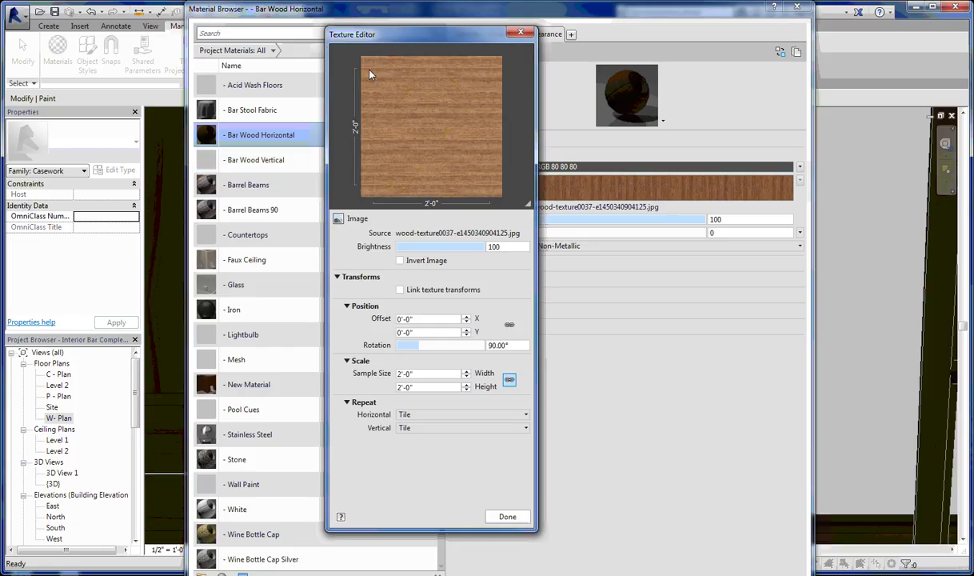
click(516, 507)
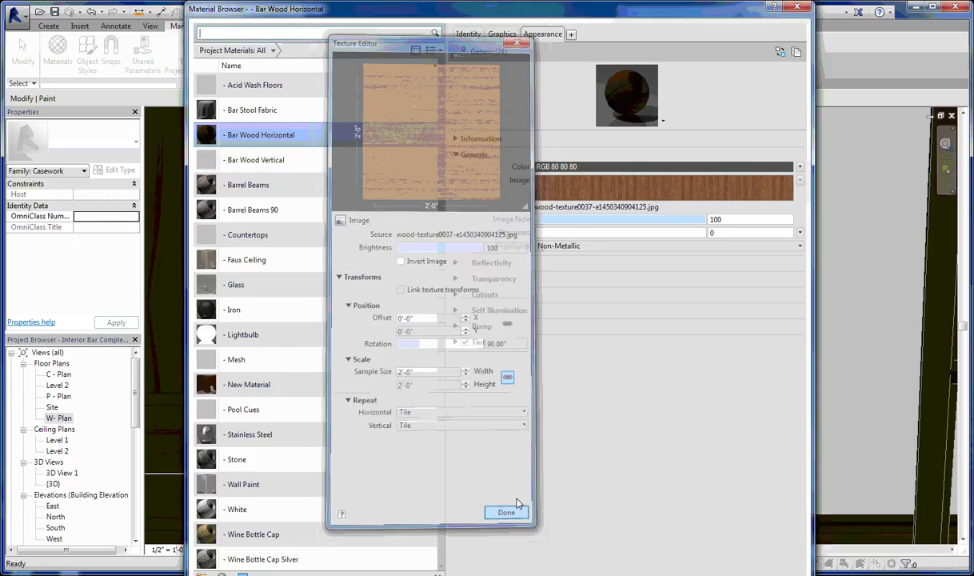
key(Escape)
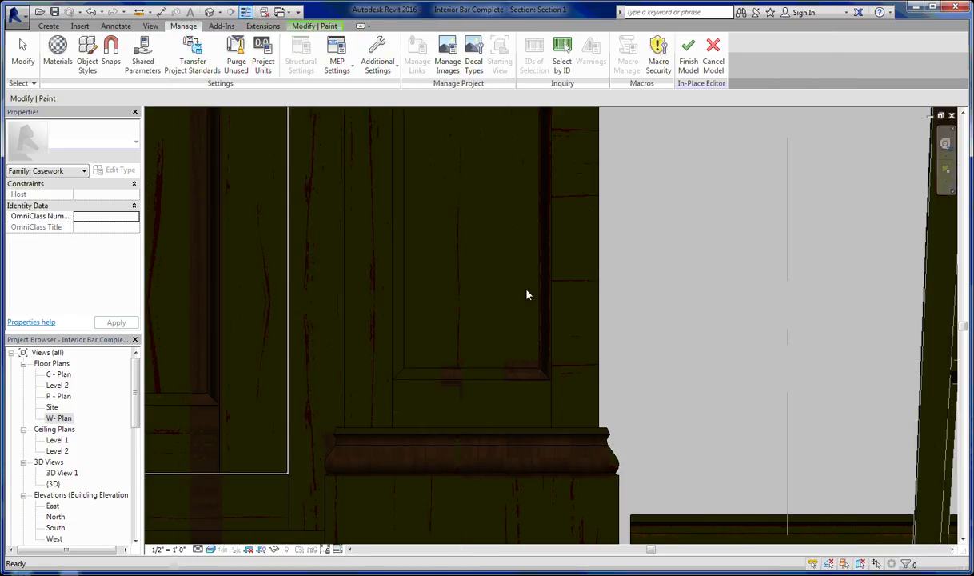
key(Escape)
Step: Paint the right-hand stile beside the column's lower panel with the Bar Wood Vertical material
scroll(445, 251, down, 2)
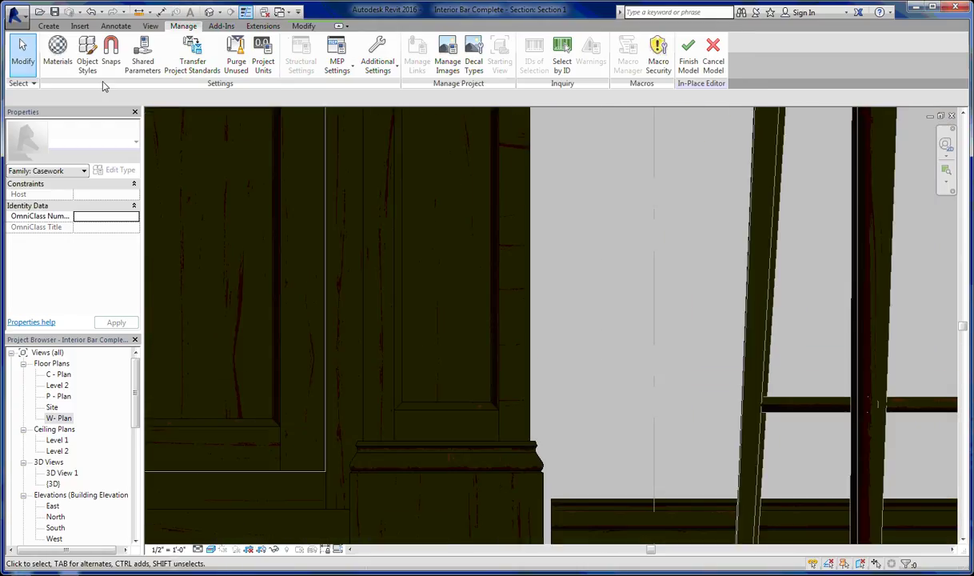
click(300, 26)
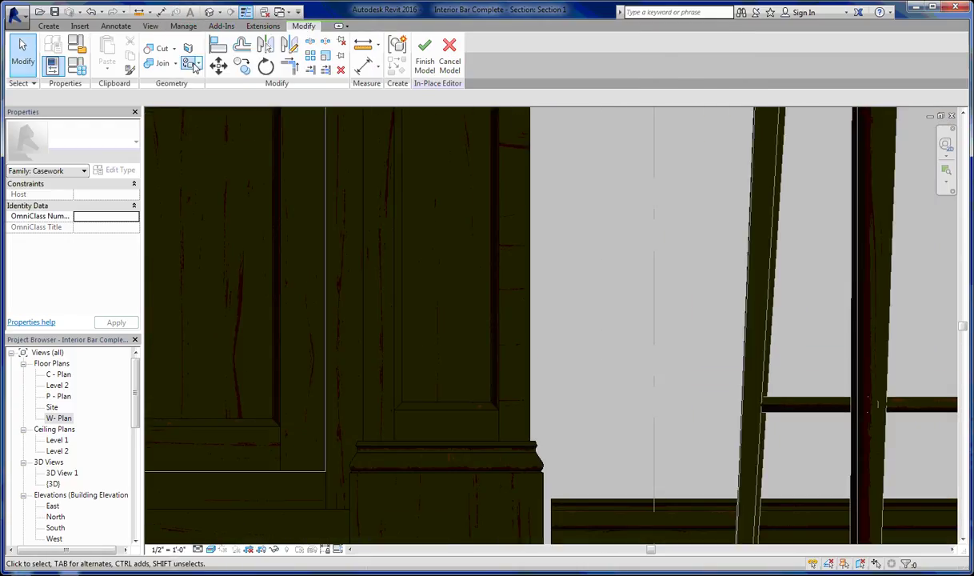
click(192, 65)
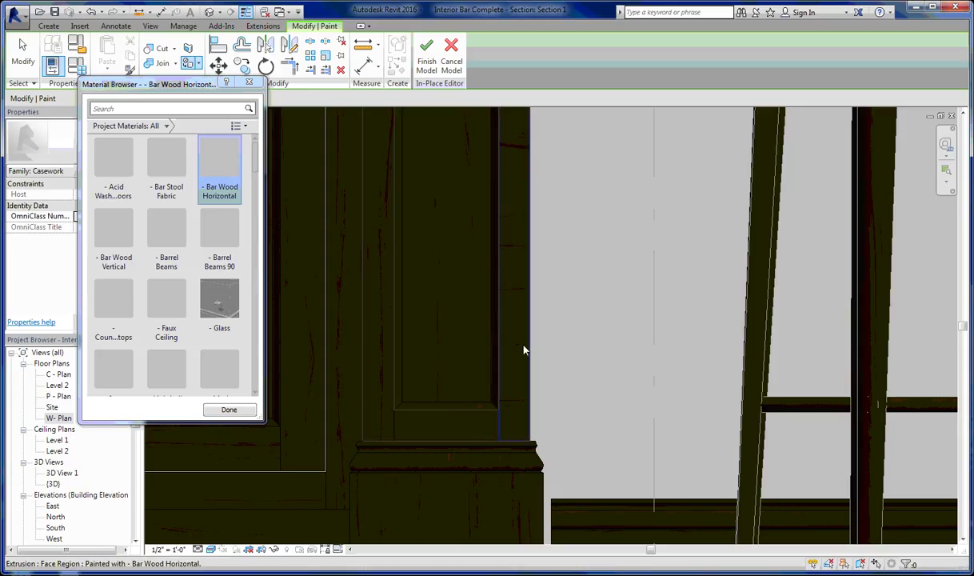
click(124, 229)
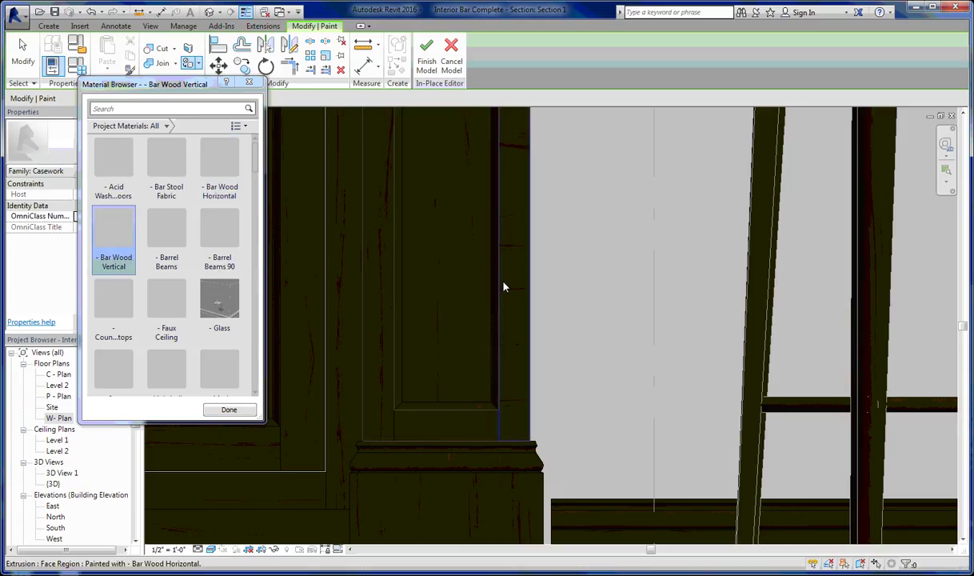
scroll(629, 420, up, 3)
click(520, 294)
scroll(429, 287, down, 3)
middle_drag(387, 215, 428, 357)
scroll(424, 265, up, 2)
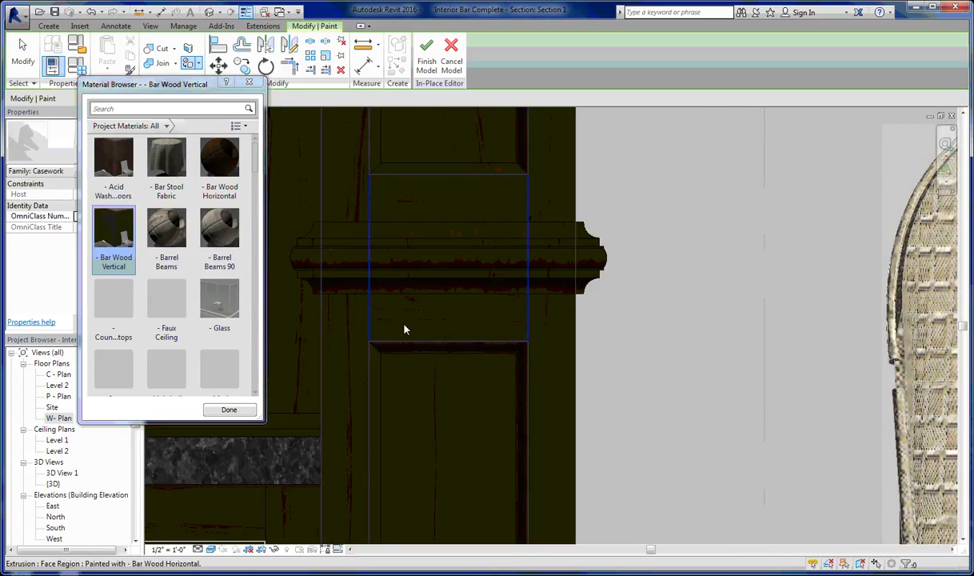
Step: Choose Bar Wood Horizontal as the paint material and end the Paint command
click(219, 160)
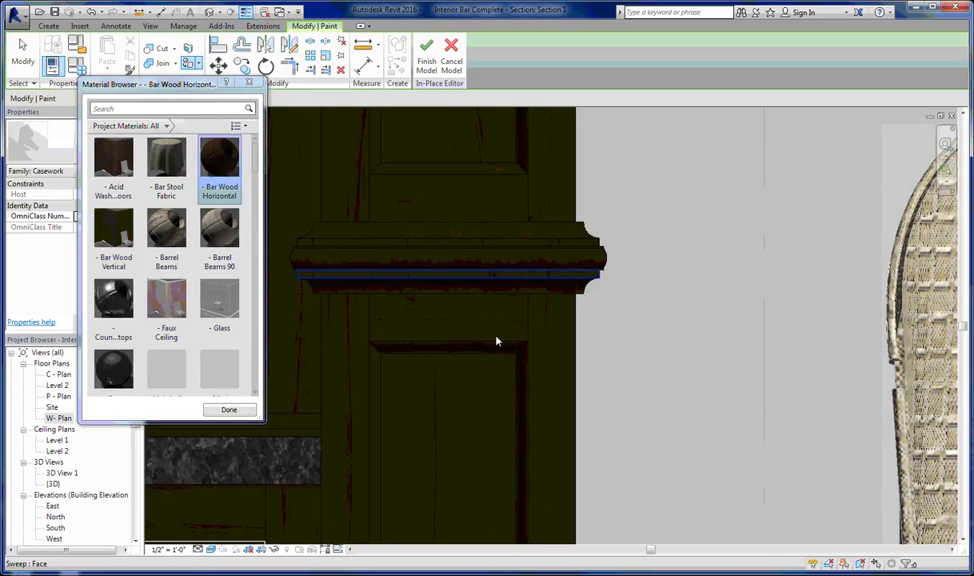
scroll(458, 407, down, 1)
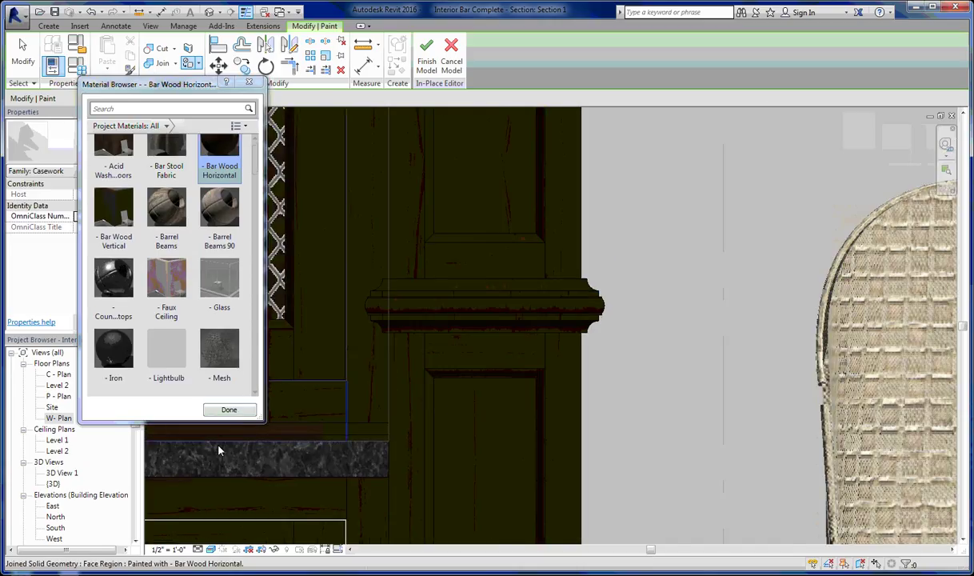
click(228, 409)
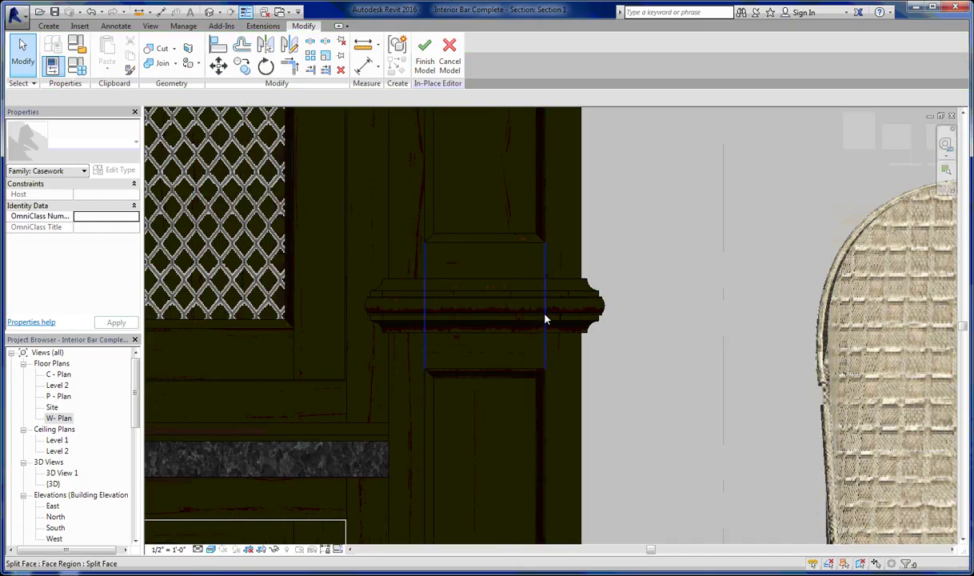
Step: Set the material of the moulding sweep that wraps the column to Bar Wood Horizontal
scroll(554, 372, up, 3)
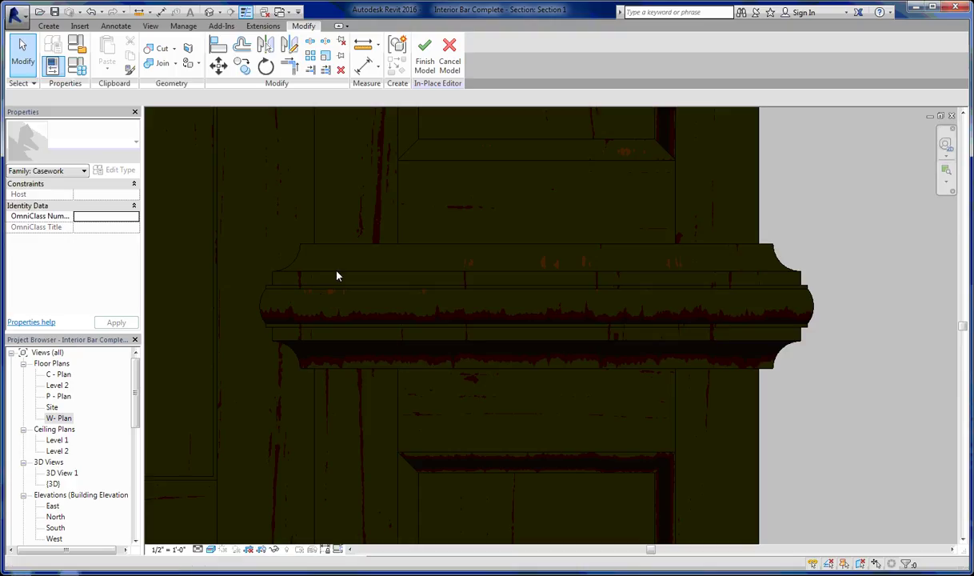
click(363, 287)
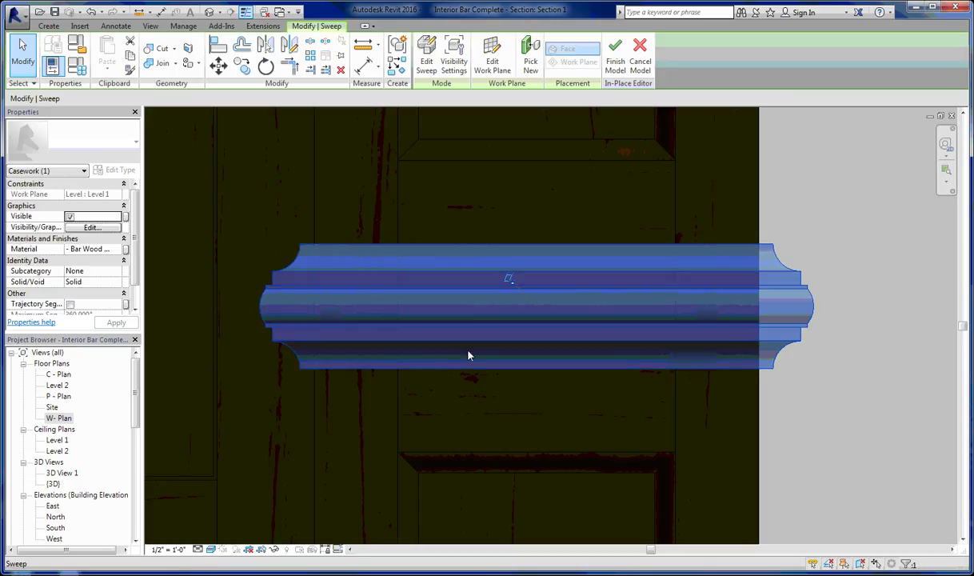
click(834, 226)
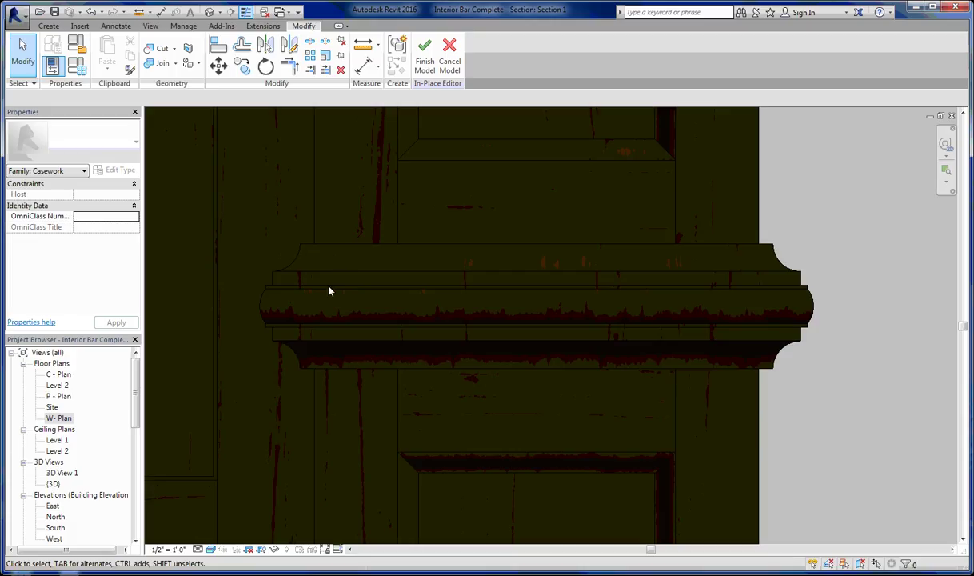
click(392, 271)
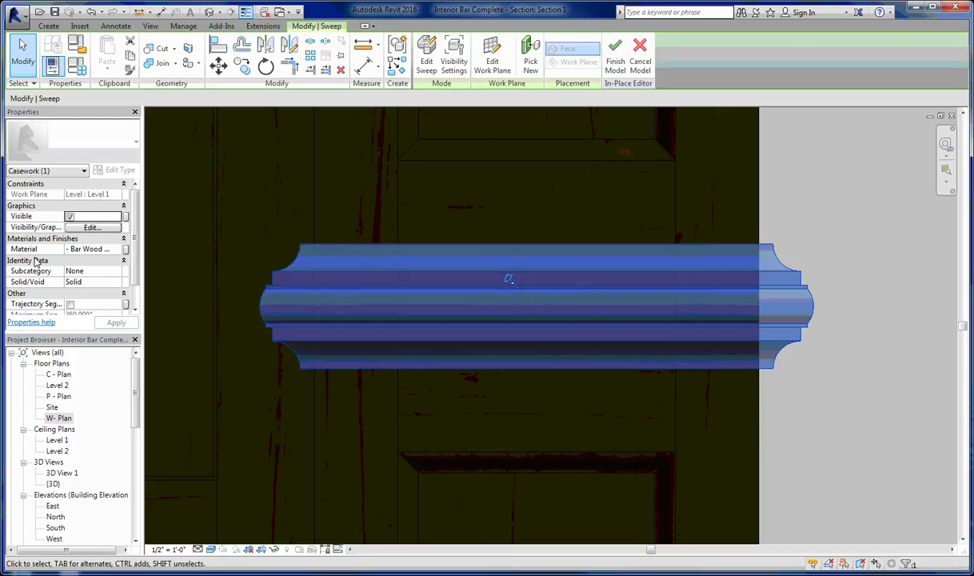
click(95, 249)
click(113, 249)
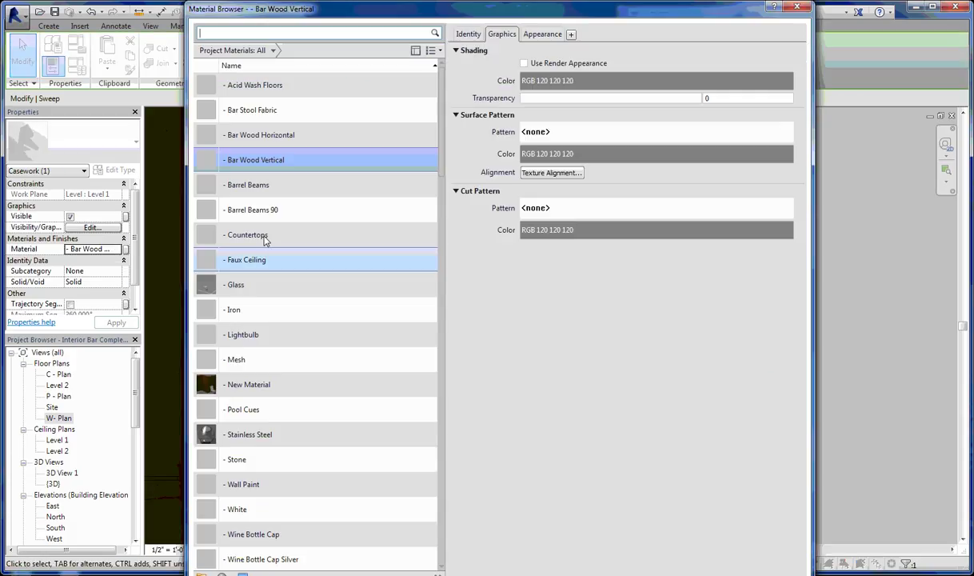
click(300, 135)
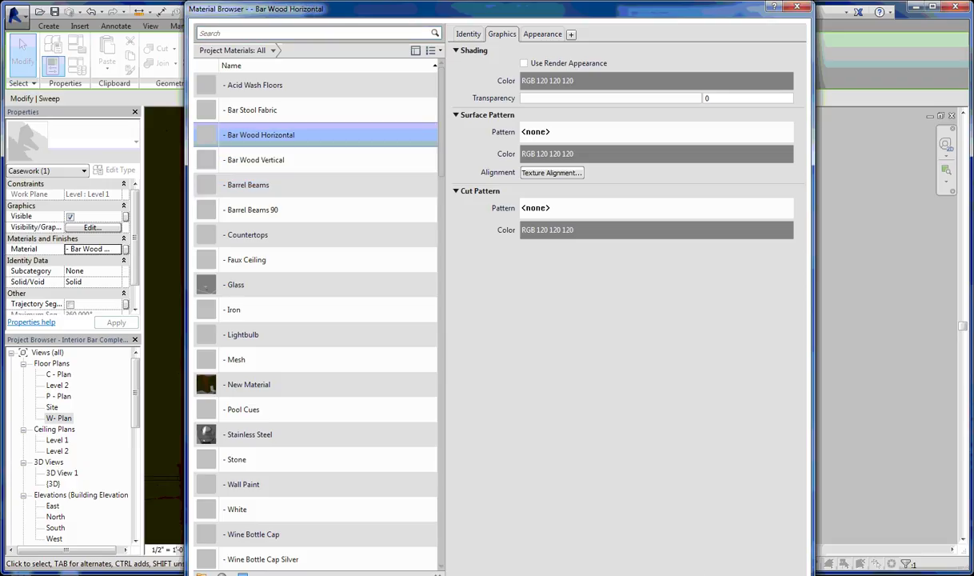
key(Return)
click(805, 254)
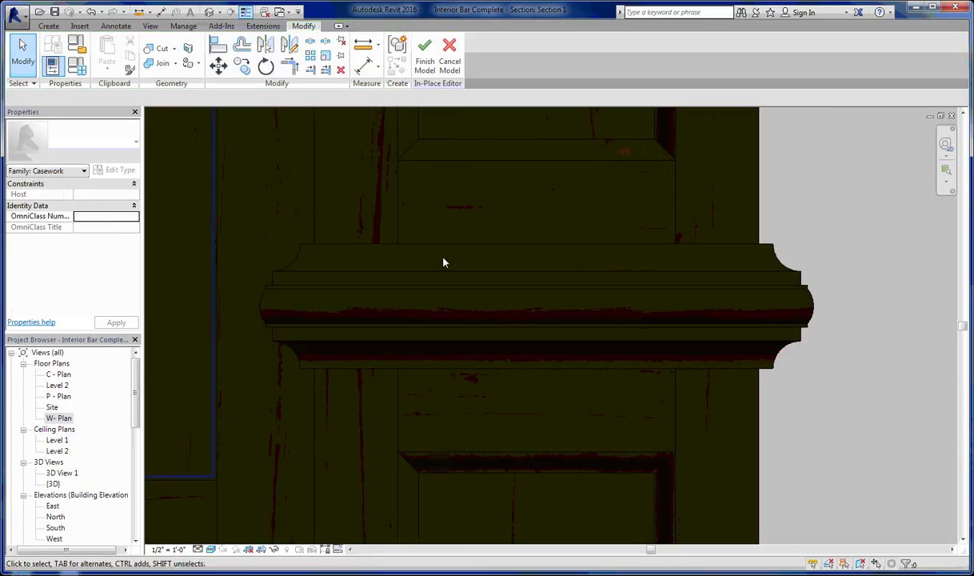
Step: Examine the whole bar wall elevation, from the cabinets and columns to the ceiling arches
scroll(573, 395, down, 3)
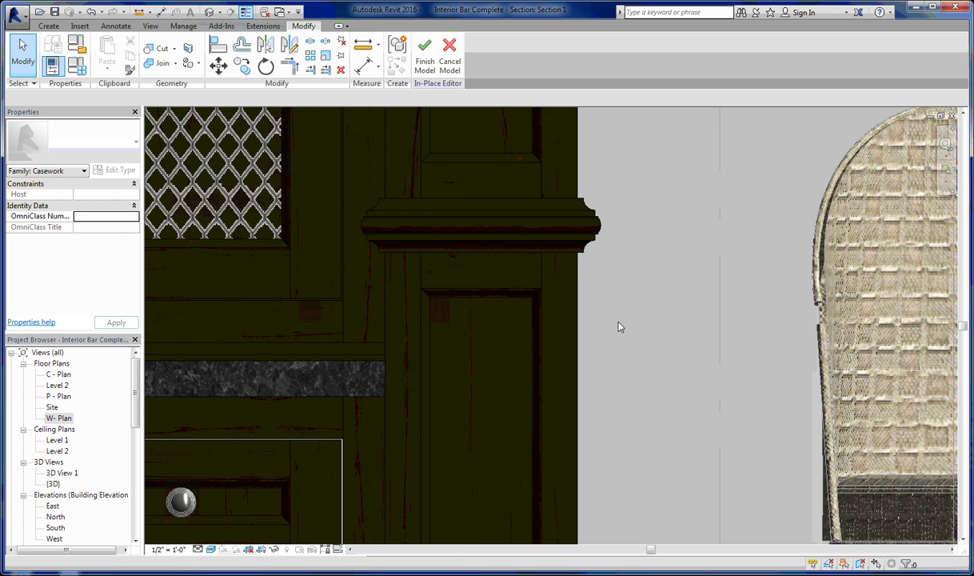
scroll(658, 373, down, 5)
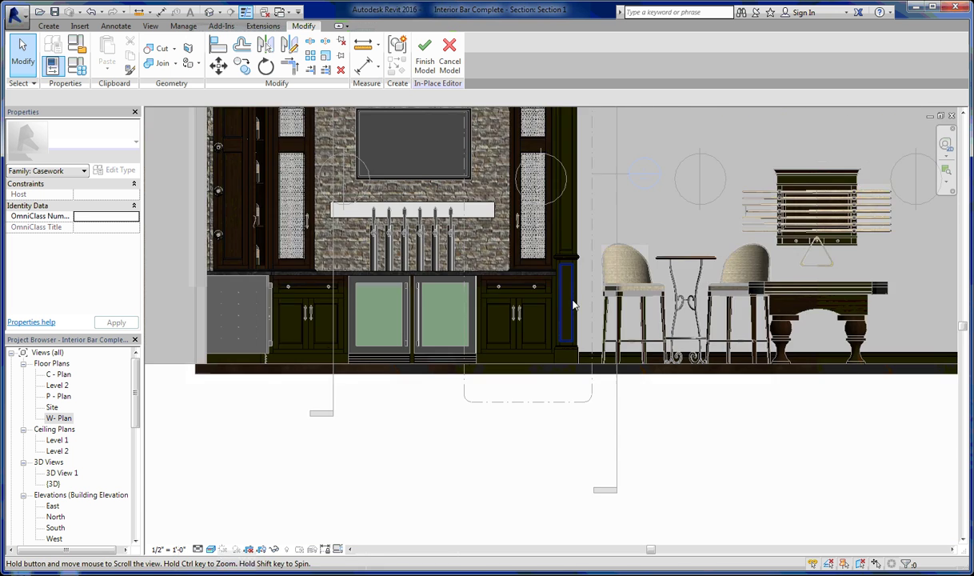
middle_drag(574, 305, 560, 323)
scroll(569, 345, up, 1)
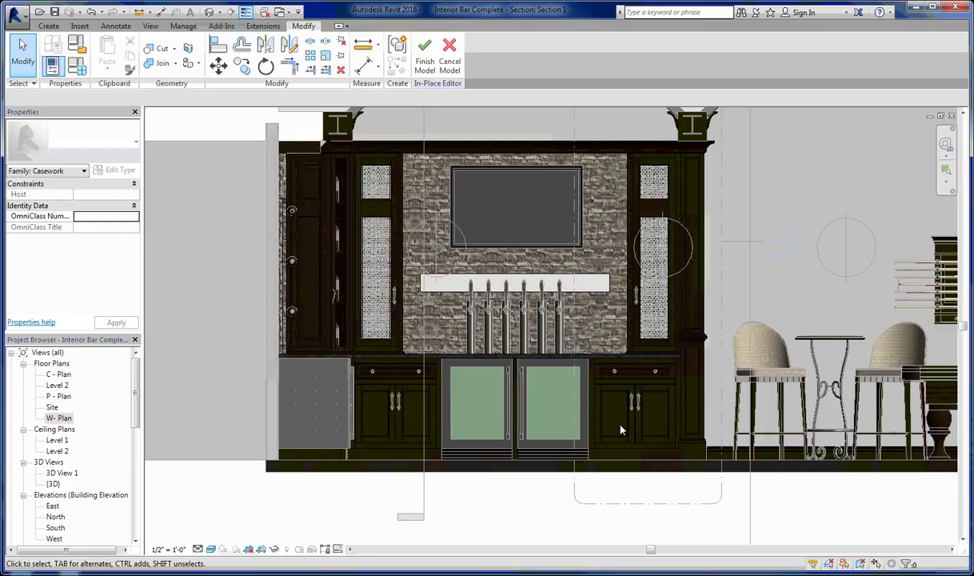
middle_drag(509, 360, 547, 363)
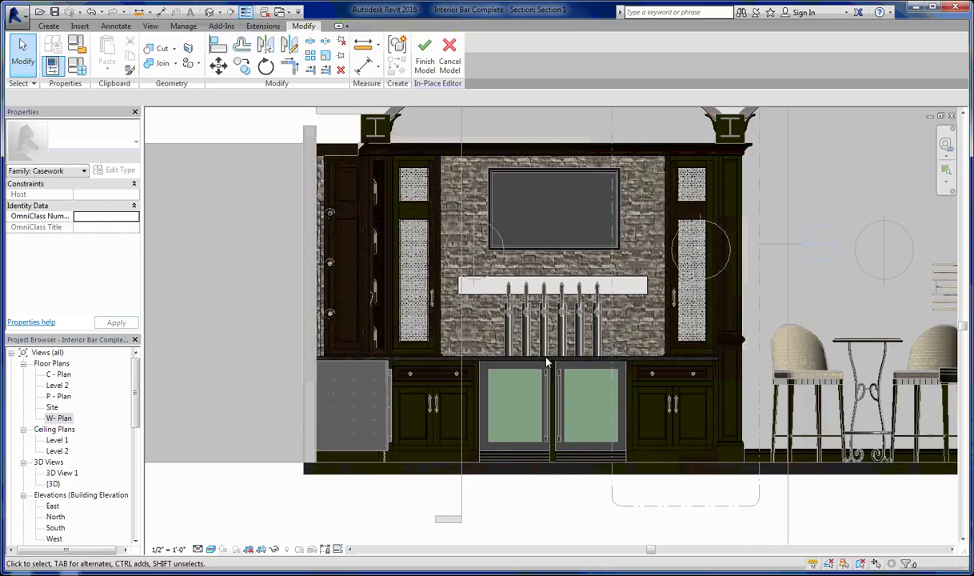
middle_drag(482, 323, 491, 342)
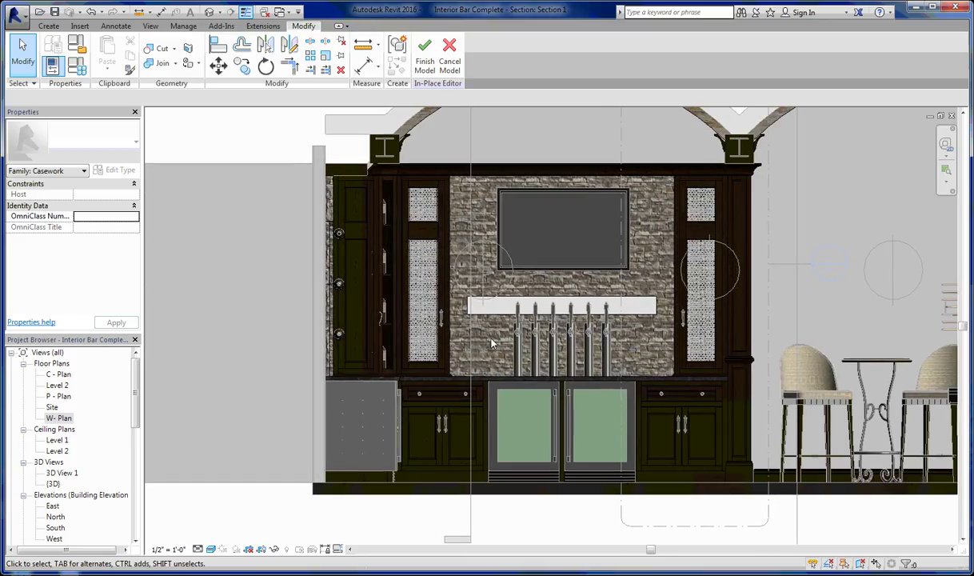
middle_drag(486, 282, 495, 296)
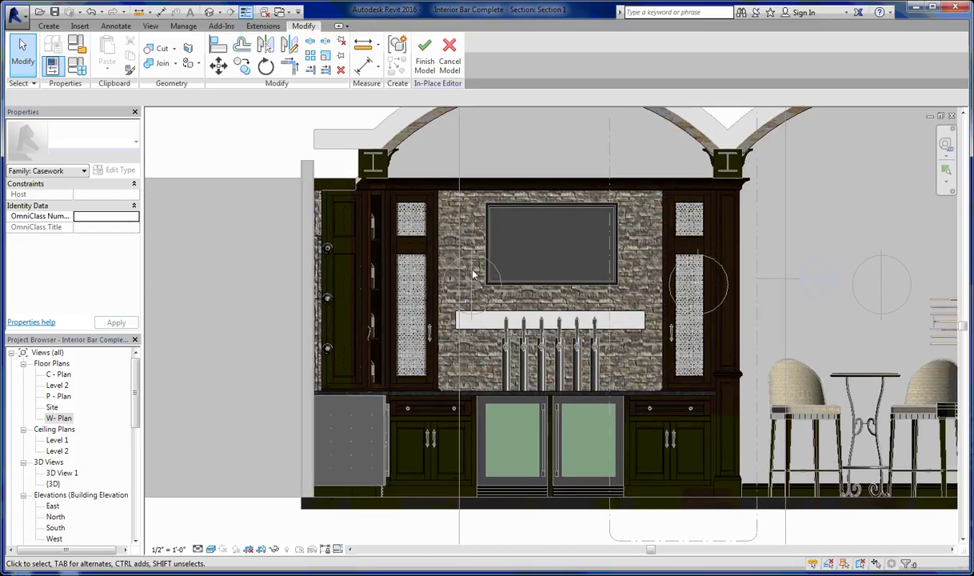
middle_drag(455, 254, 464, 250)
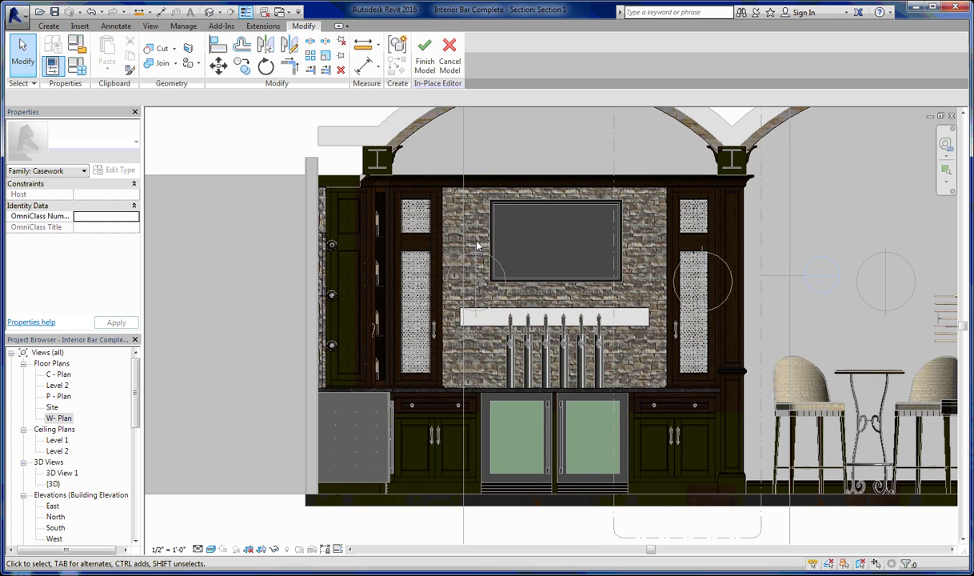
middle_drag(532, 255, 499, 245)
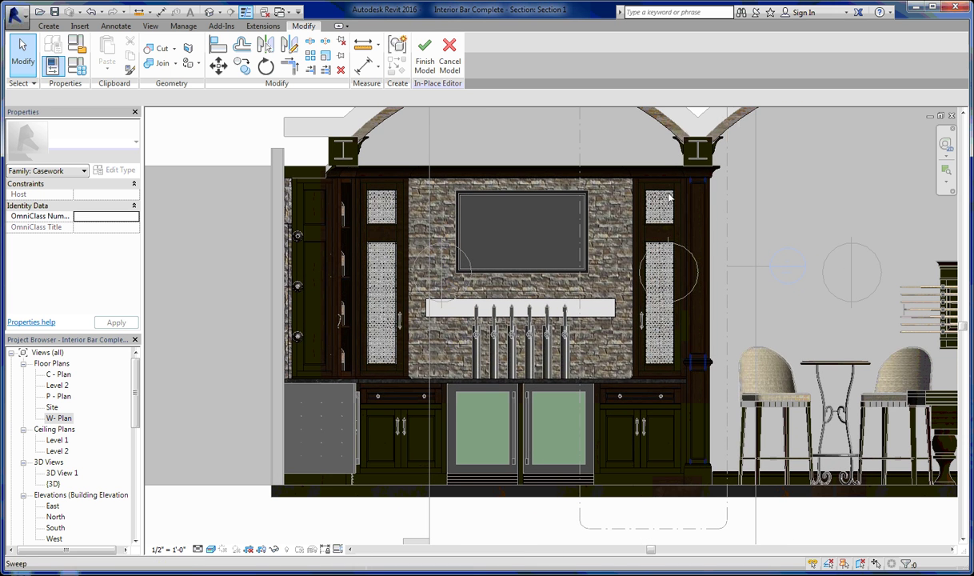
middle_drag(662, 232, 634, 244)
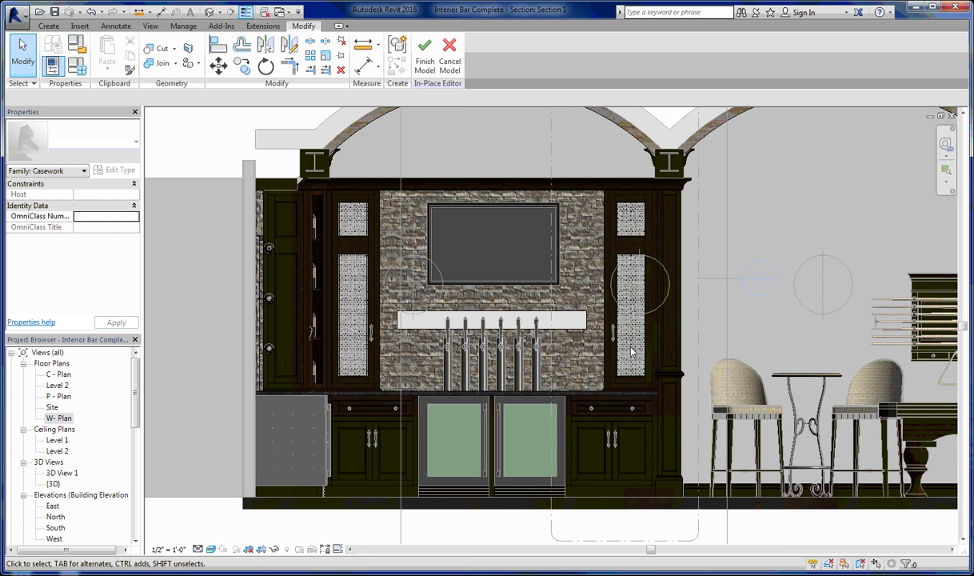
Step: Open the appearance settings of the Mesh material used in the tall cabinet doors
scroll(626, 304, up, 5)
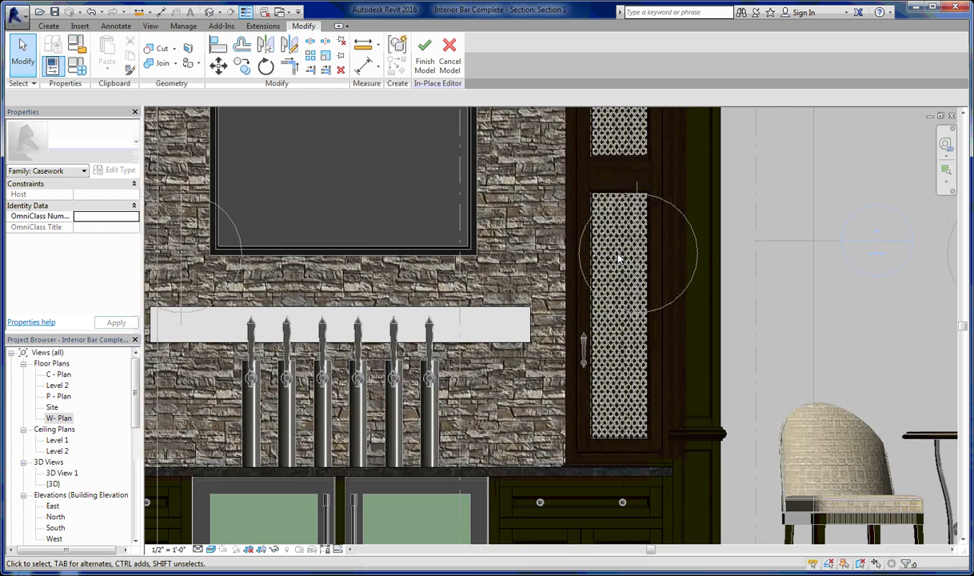
scroll(618, 257, up, 1)
mouse_move(618, 257)
middle_down()
mouse_move(624, 264)
mouse_move(616, 254)
middle_up()
click(183, 26)
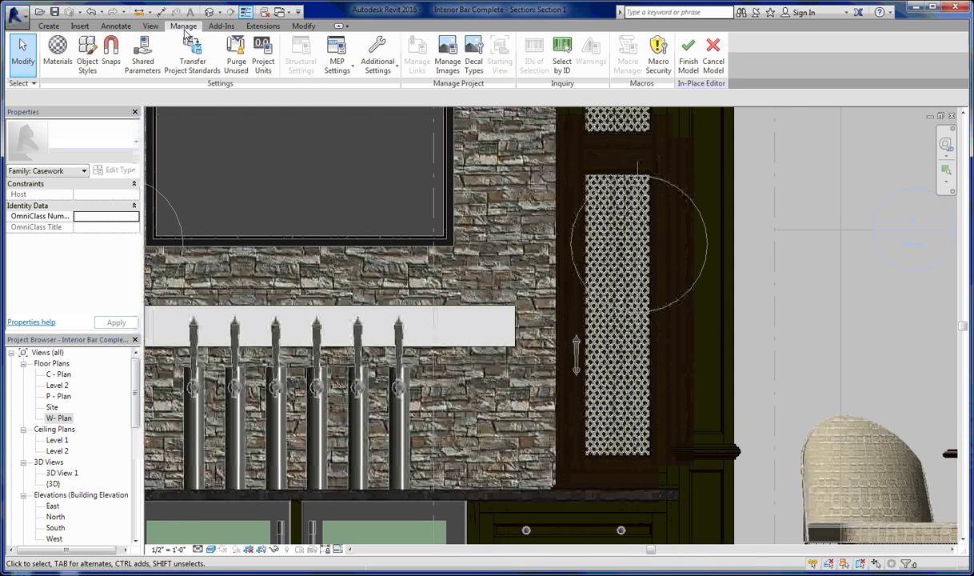
click(58, 52)
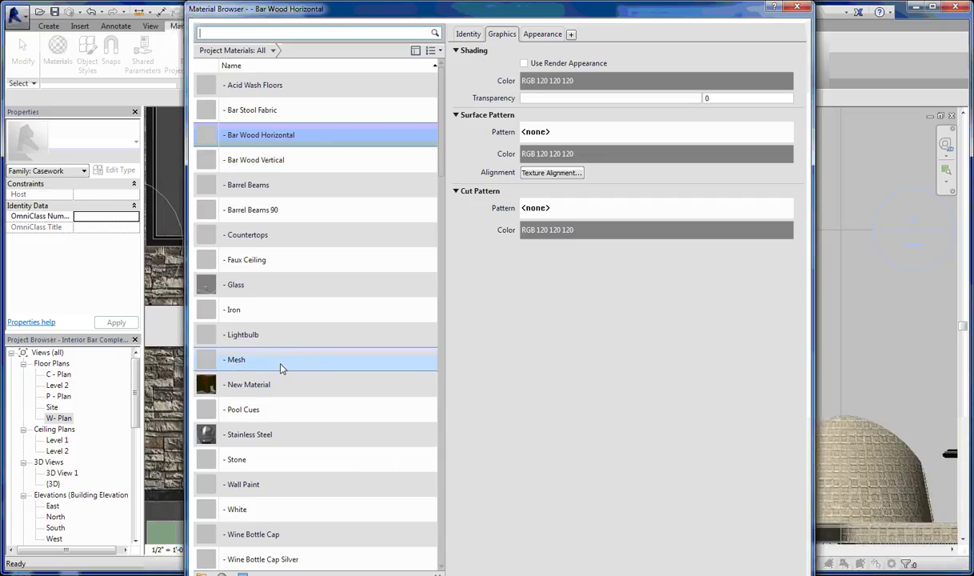
click(281, 367)
click(544, 36)
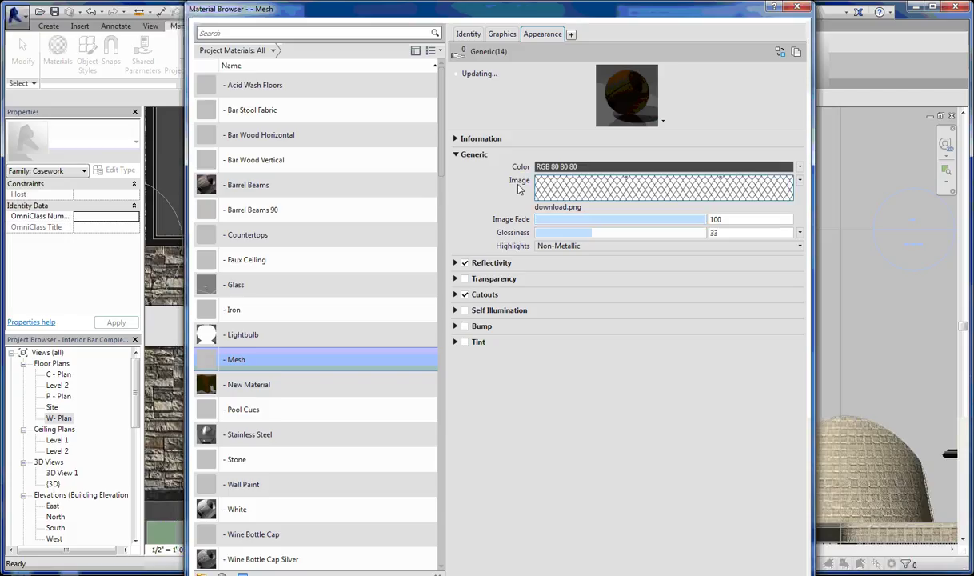
click(800, 182)
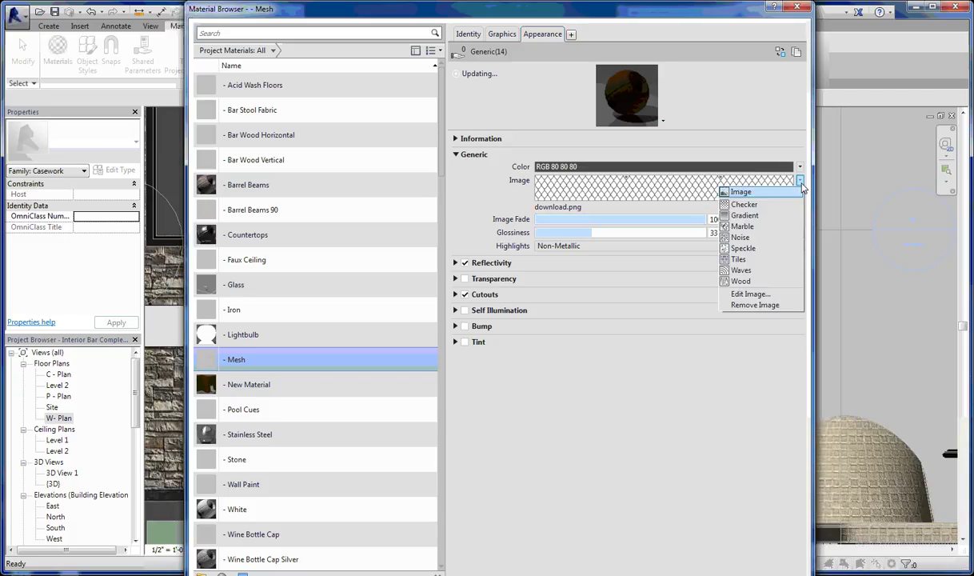
key(Escape)
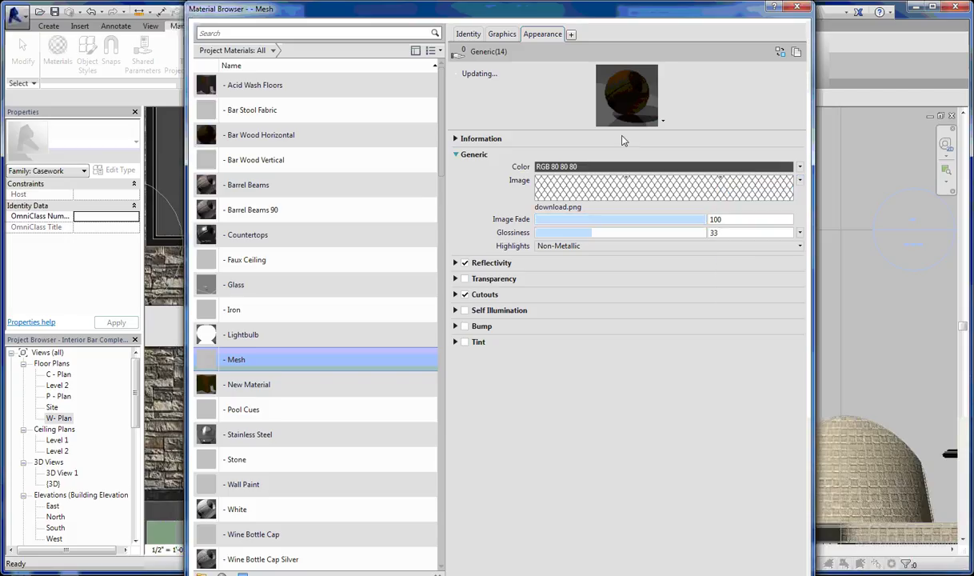
Step: Enlarge the Mesh material's preview and set its scene to Walls
click(638, 124)
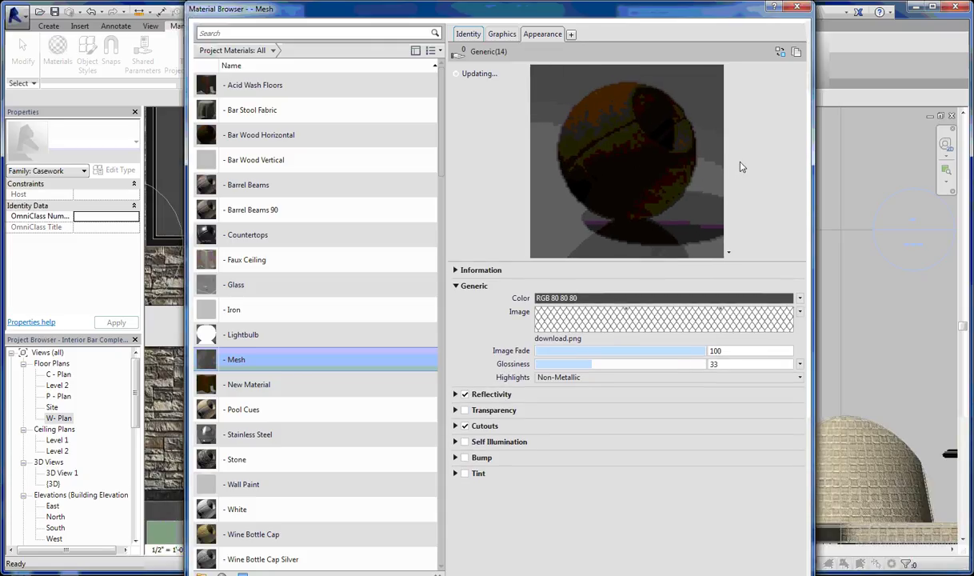
click(728, 253)
mouse_move(680, 264)
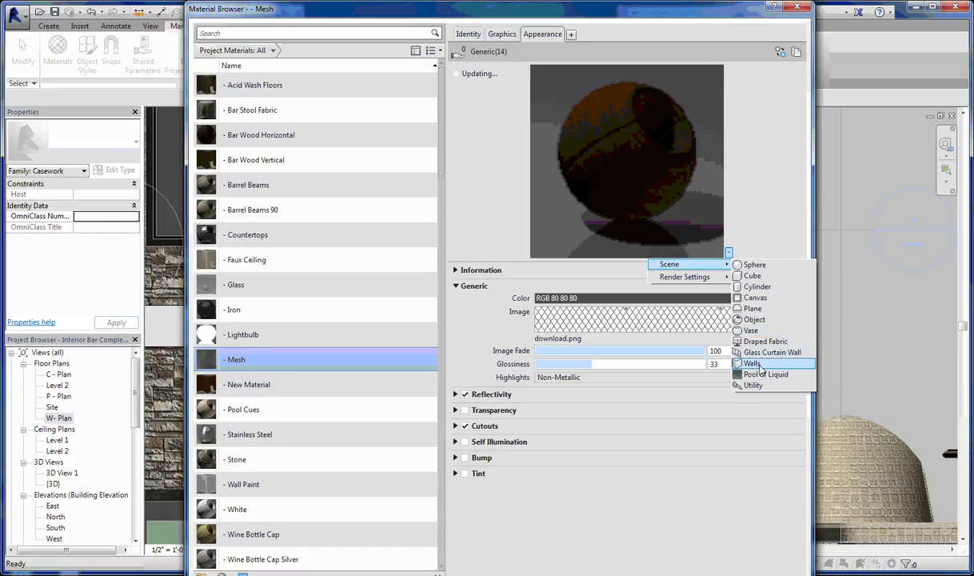
click(752, 363)
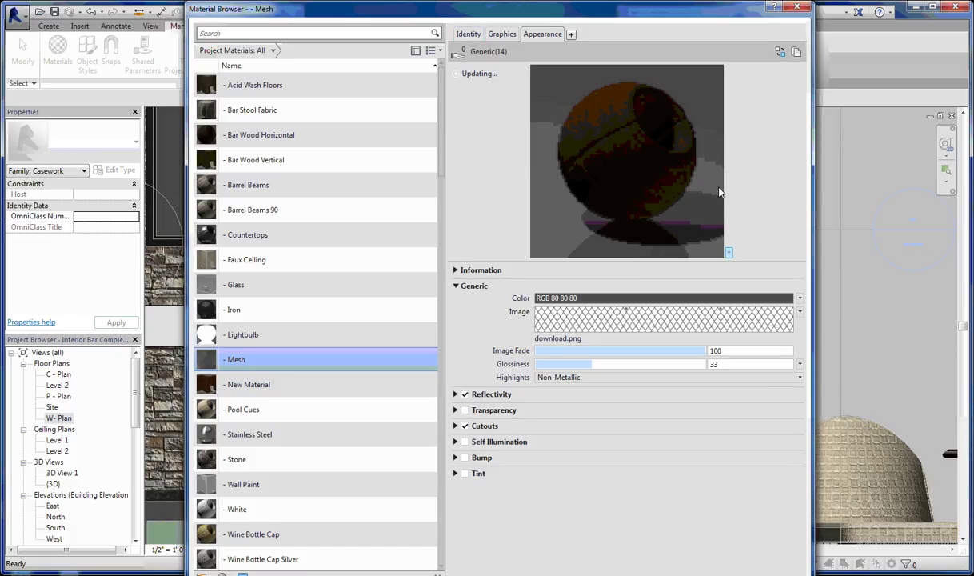
Step: Inspect the Mesh material's cutout and reflectivity settings and the transforms of its generic image texture
click(456, 427)
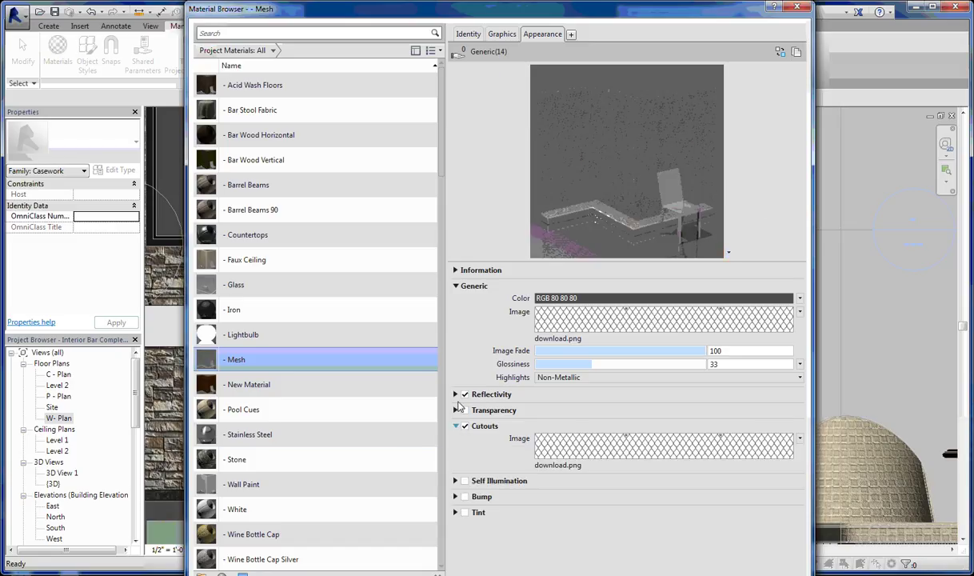
click(455, 394)
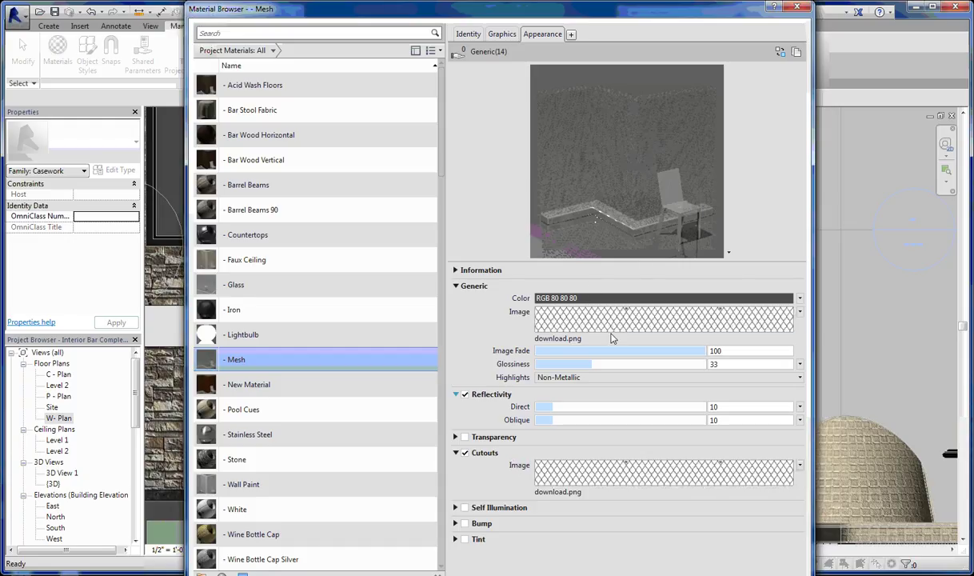
click(800, 312)
click(720, 406)
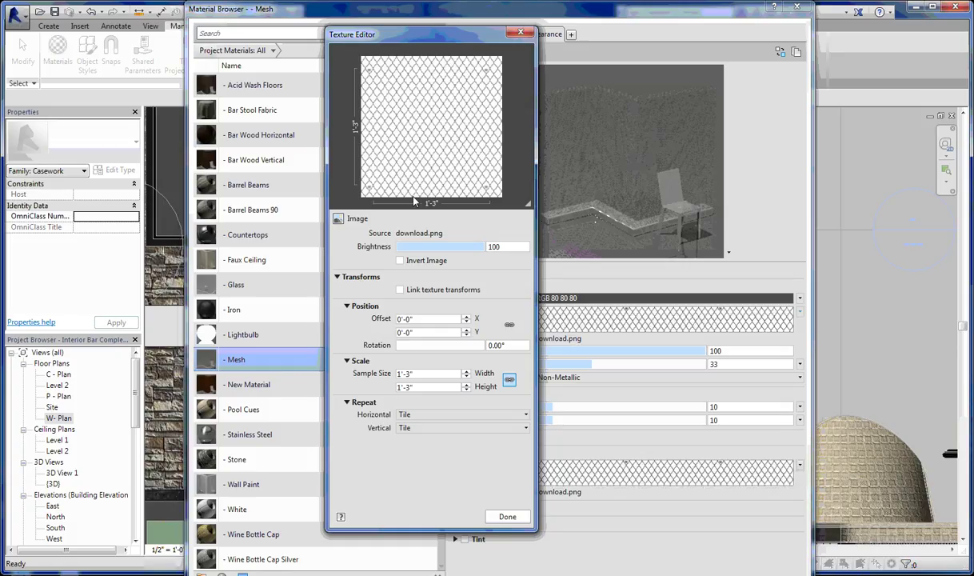
click(507, 516)
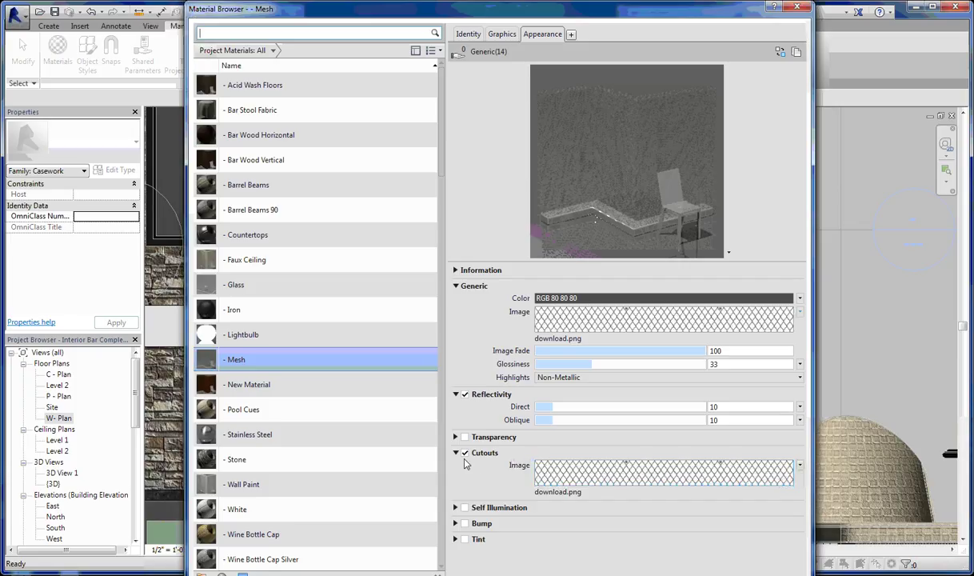
Step: Turn off Invert Image for the download.png texture in the Mesh material's cutouts
click(800, 466)
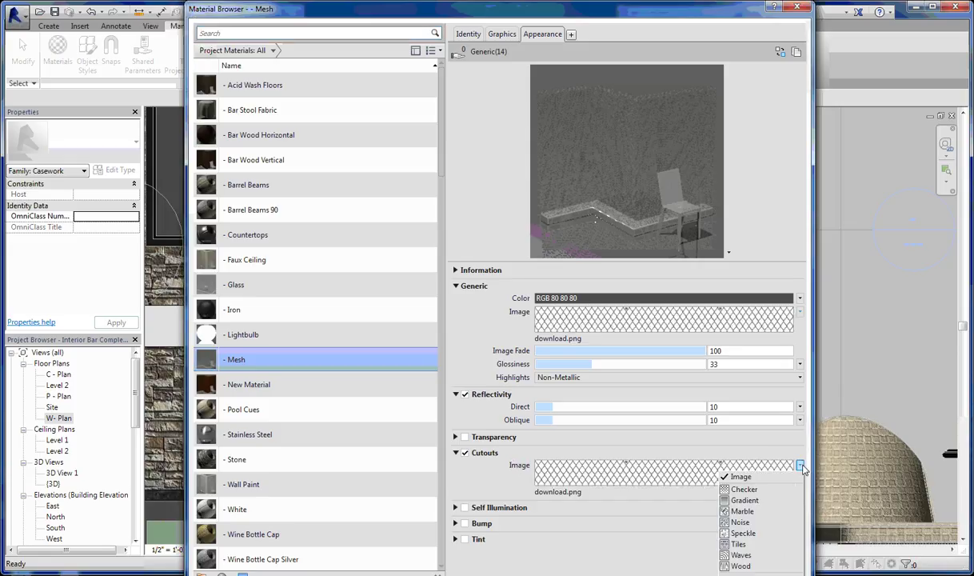
click(741, 477)
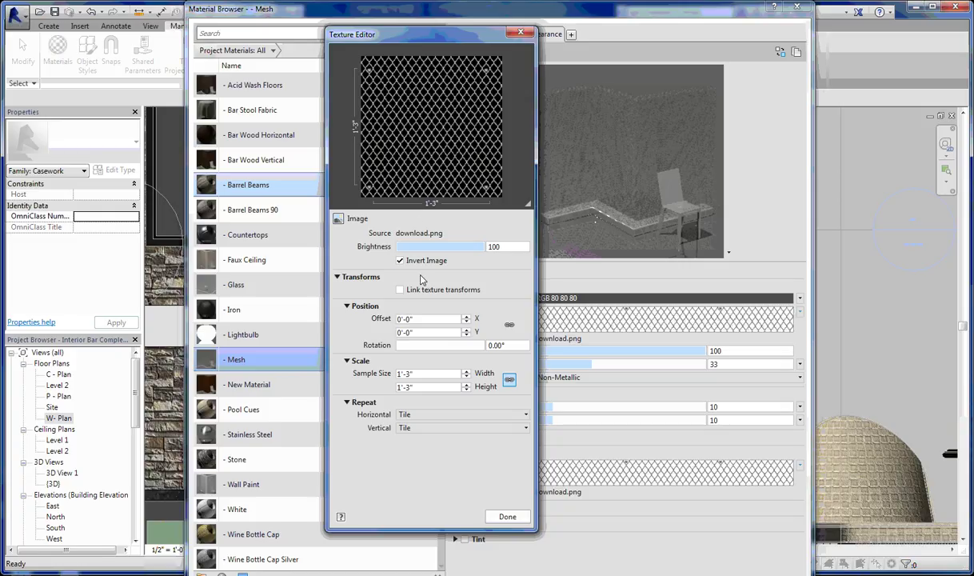
click(400, 261)
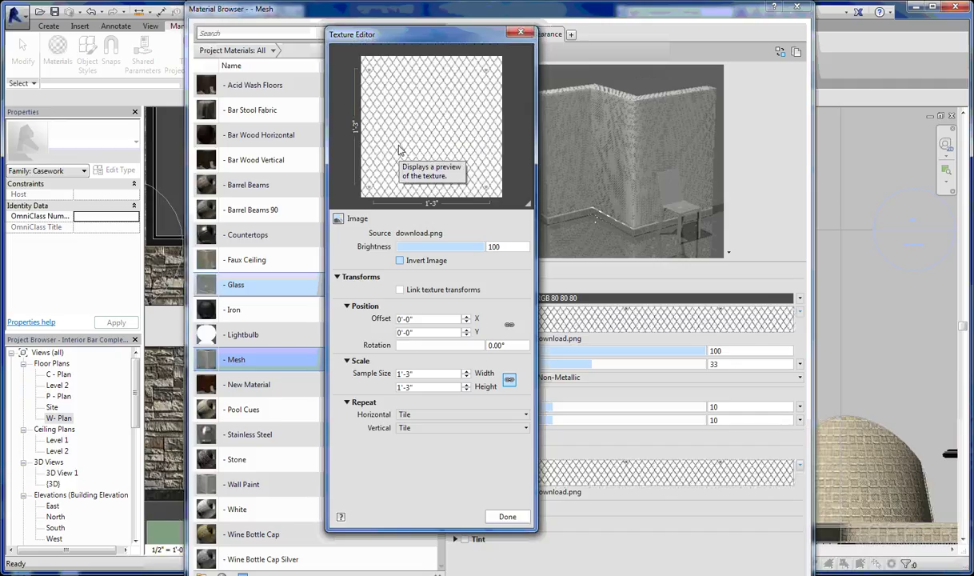
Step: Compare the Mesh material's cutout texture with Invert Image on and off, leave it inverted, and finish editing the texture
click(415, 259)
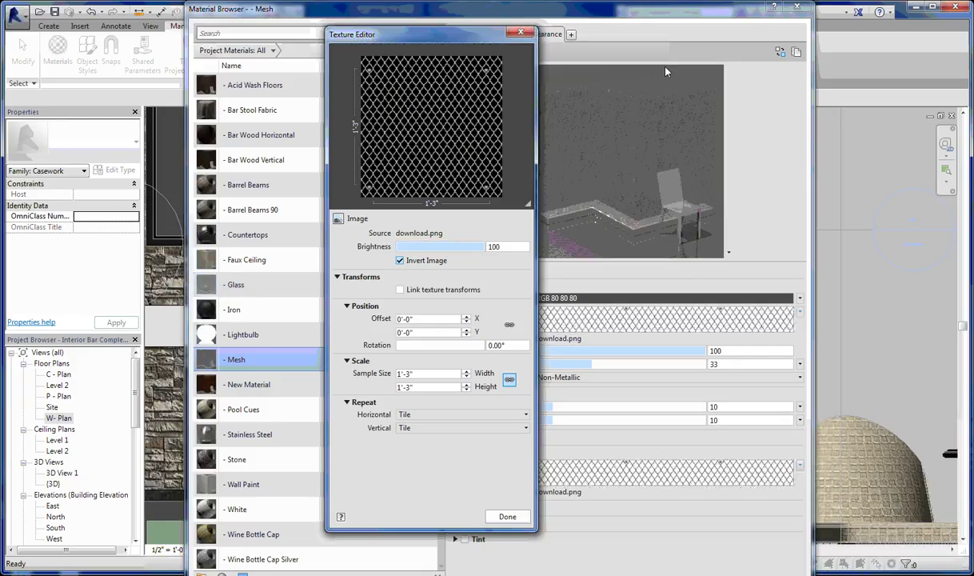
click(400, 260)
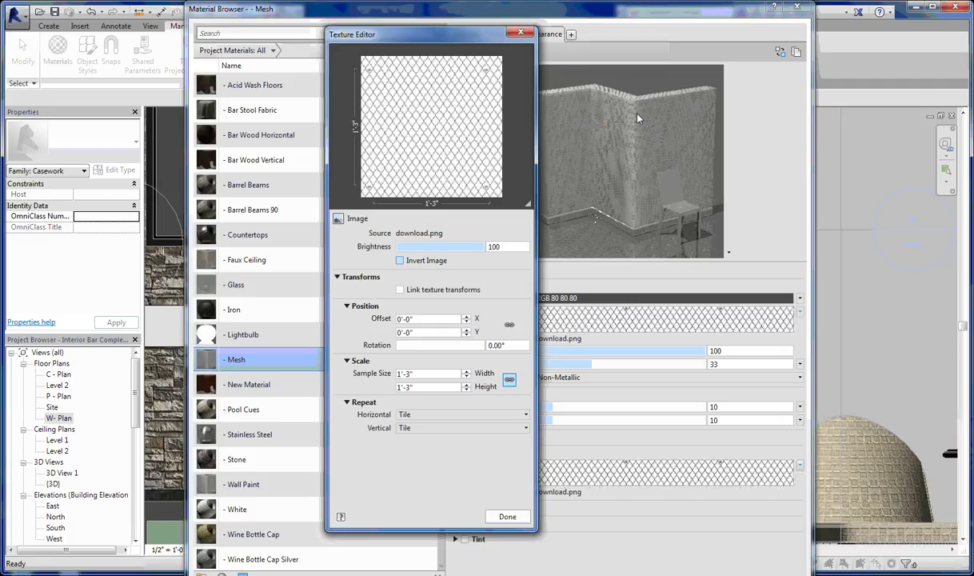
click(400, 260)
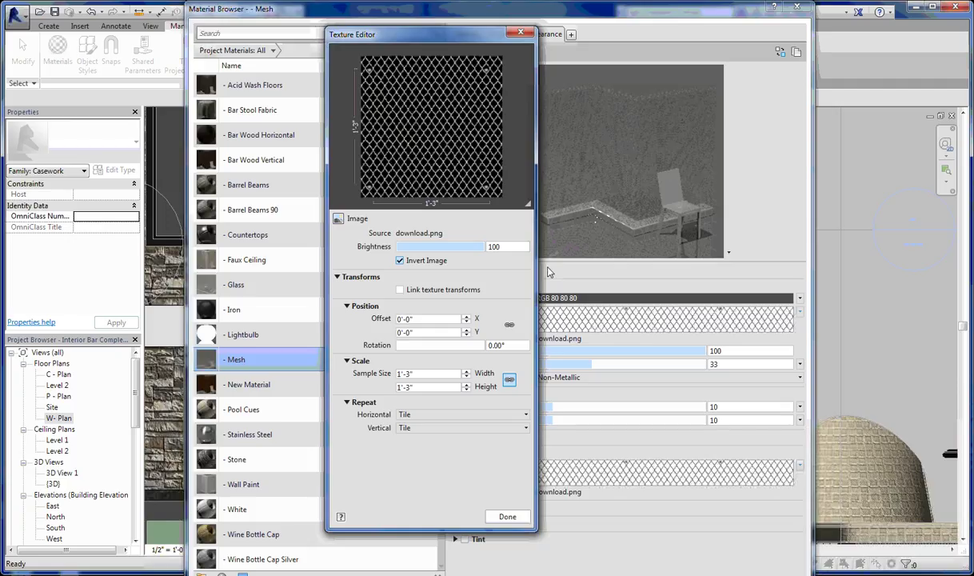
click(507, 516)
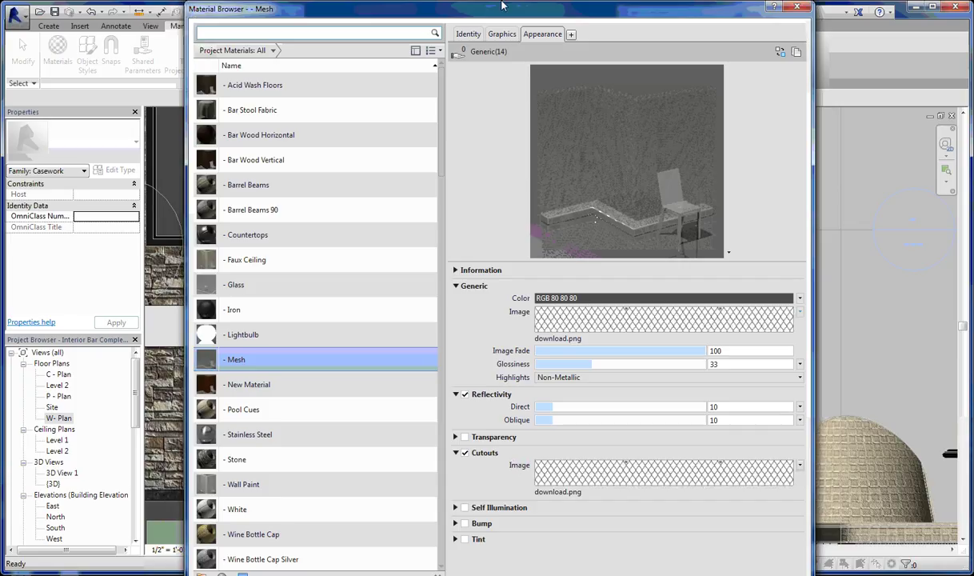
Step: Uncover the tall cabinet doors in the section view to examine how the Mesh material displays on them
drag(423, 16, 946, 162)
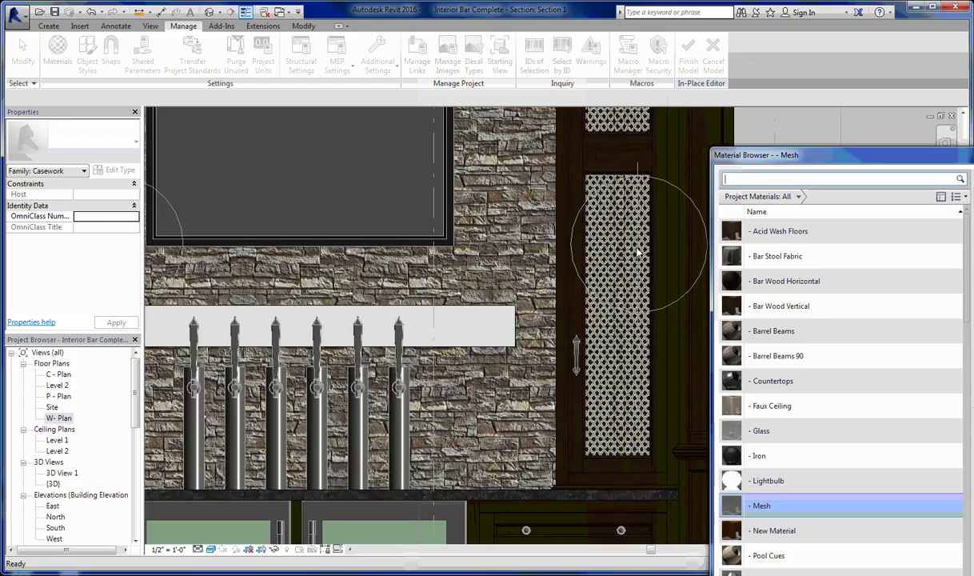
drag(786, 163, 827, 147)
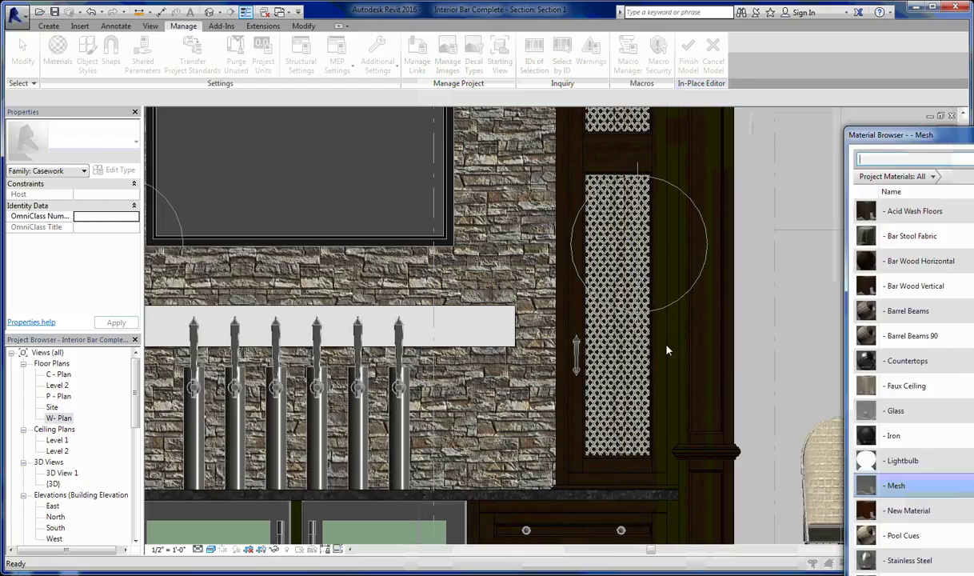
drag(900, 140, 448, 25)
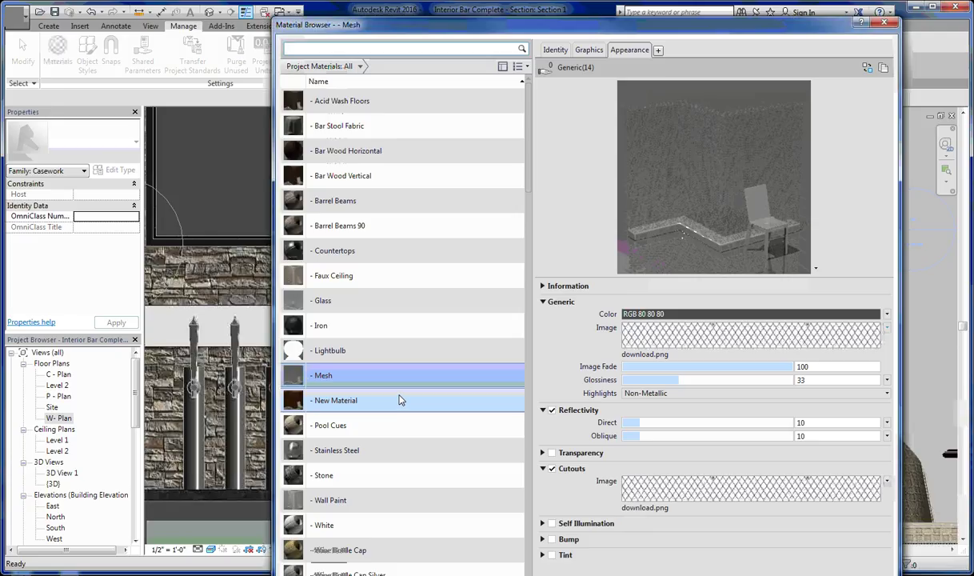
Step: Open the Stone material's appearance settings and set its preview scene to Walls
click(344, 475)
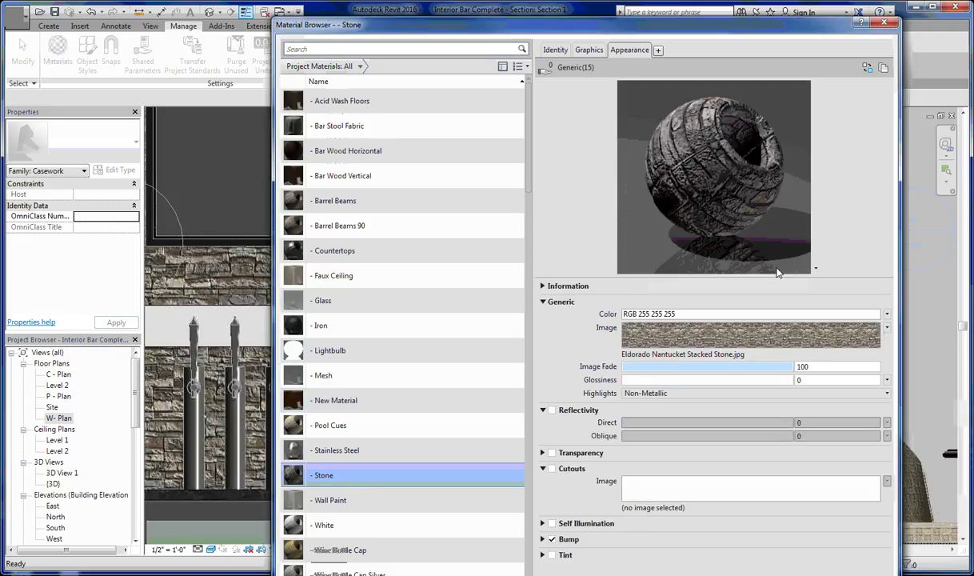
click(816, 267)
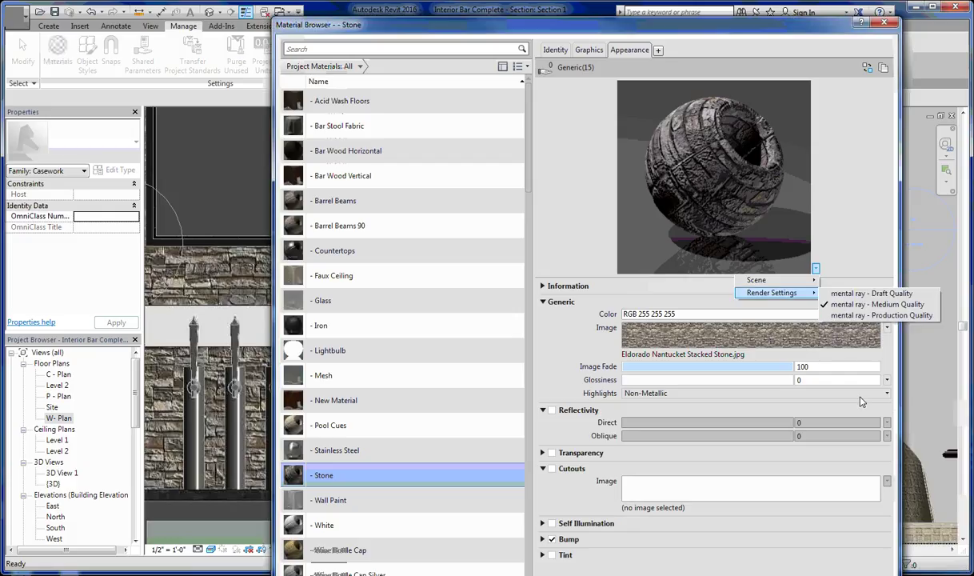
mouse_move(818, 279)
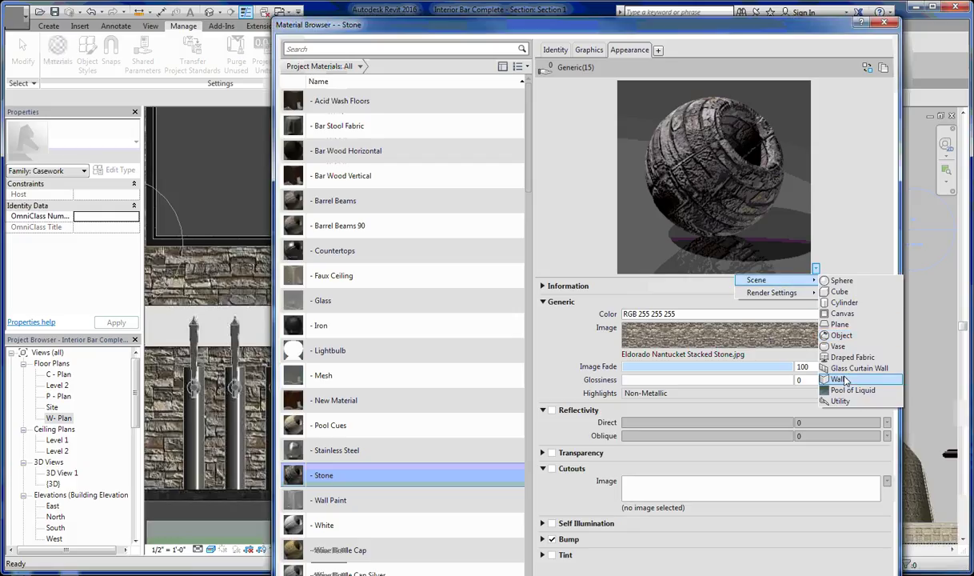
click(865, 369)
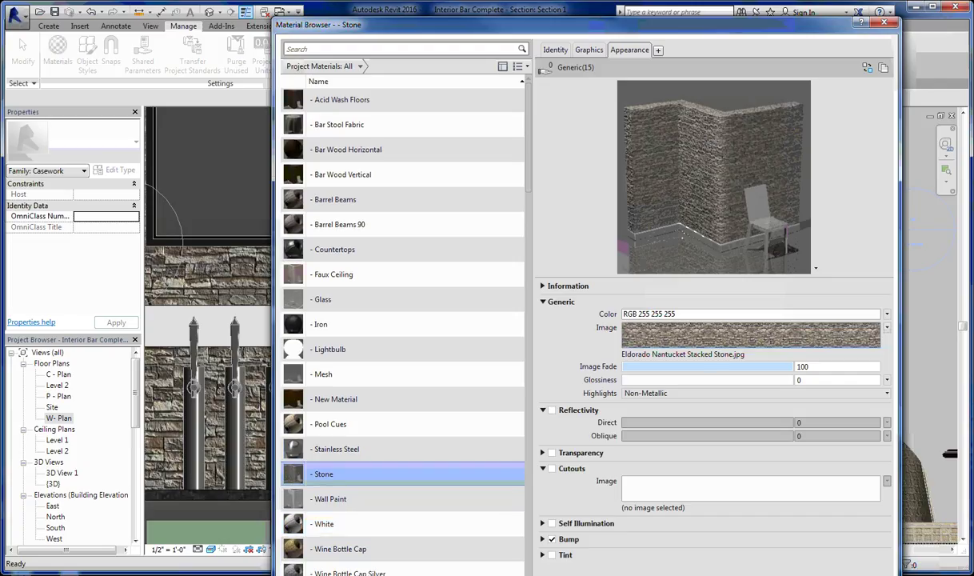
Step: Create a new project material and rename it - Brick
right_click(336, 336)
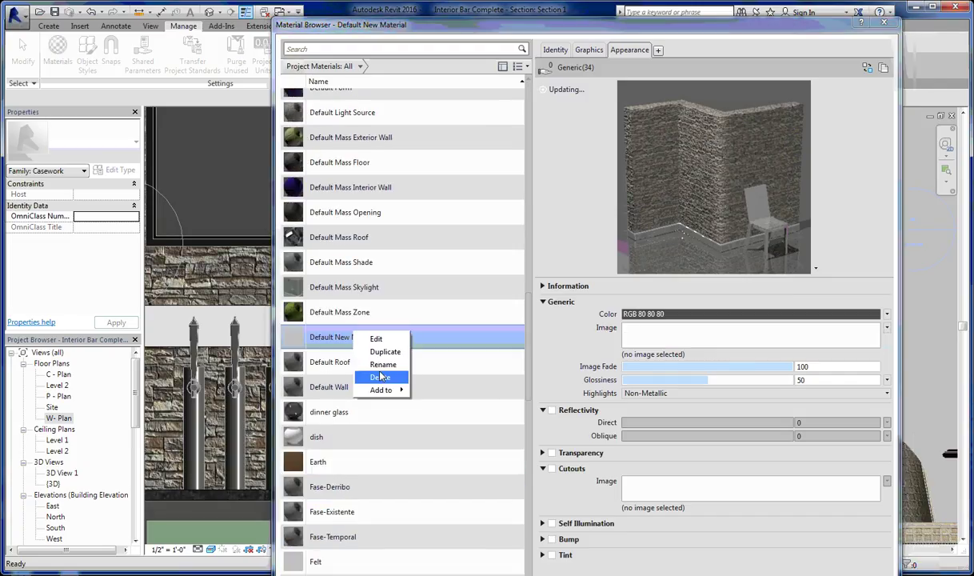
click(381, 370)
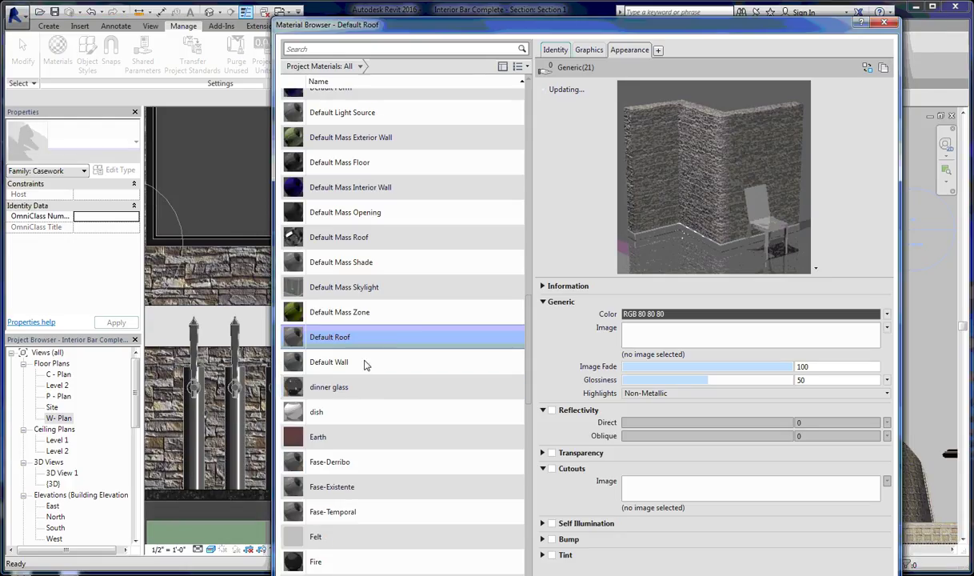
scroll(428, 387, down, 1)
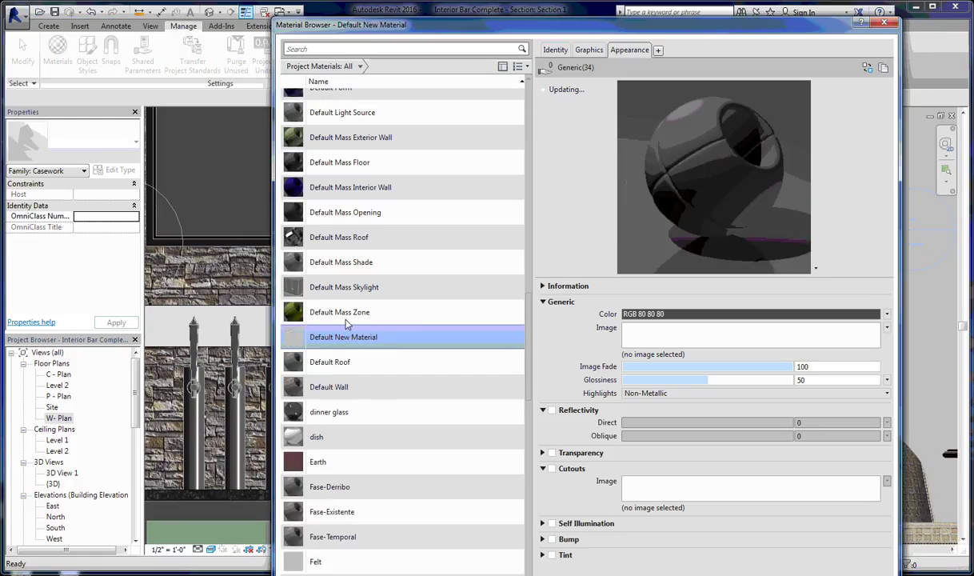
right_click(348, 340)
click(360, 372)
text(- Brick)
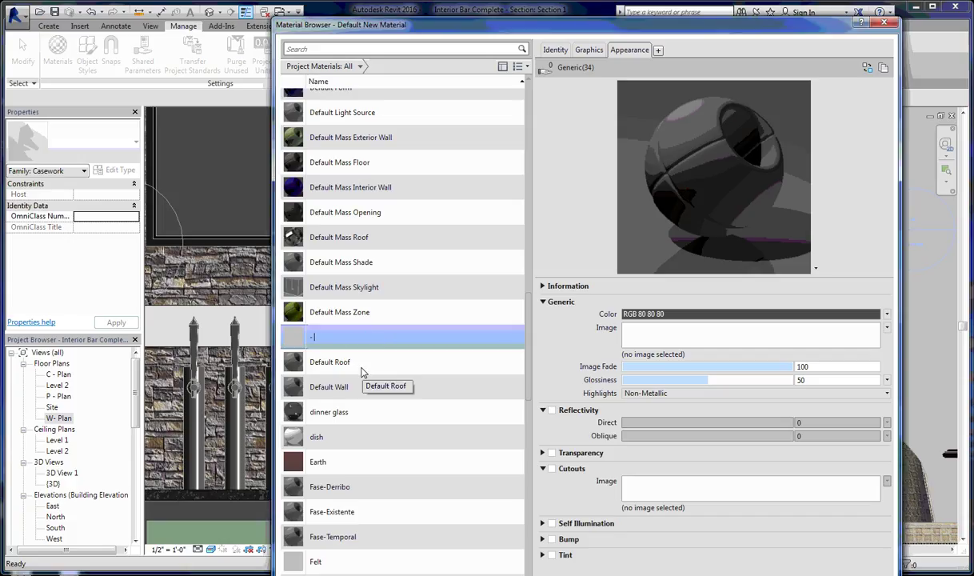
key(Return)
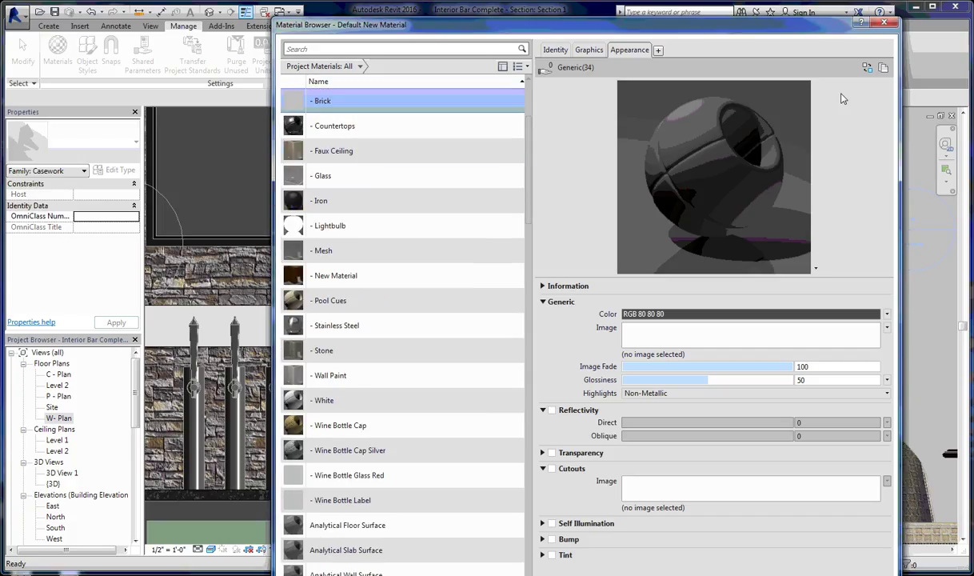
Step: Replace the Brick material's appearance with the 12in Non-Uniform Soldier - Burgundy asset from the Appearance Library's Masonry category
click(867, 67)
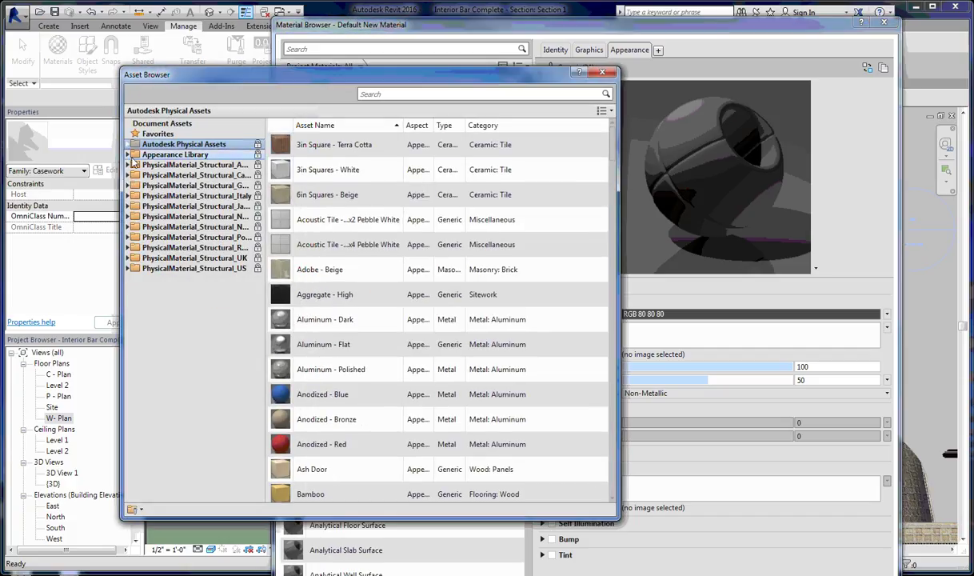
click(128, 154)
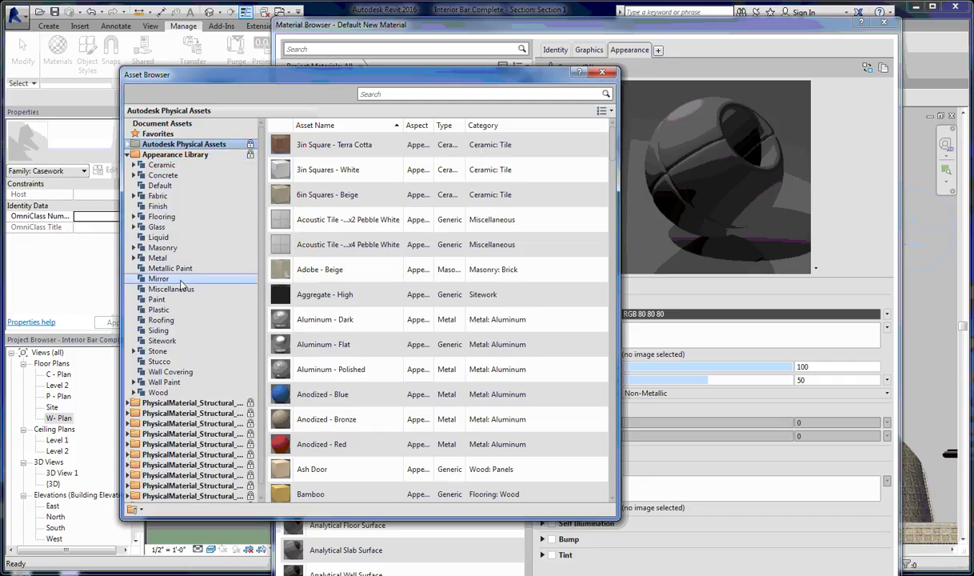
click(164, 248)
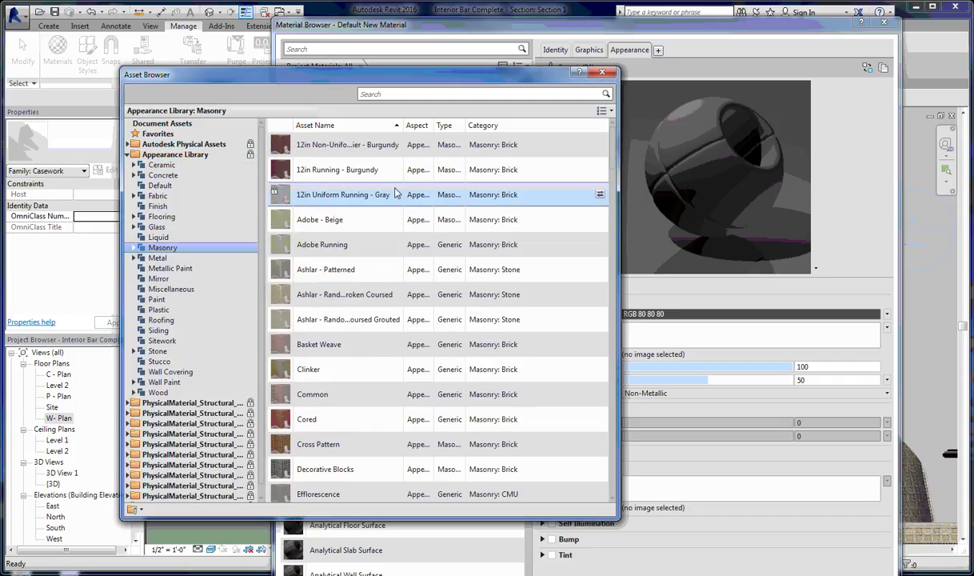
double_click(332, 144)
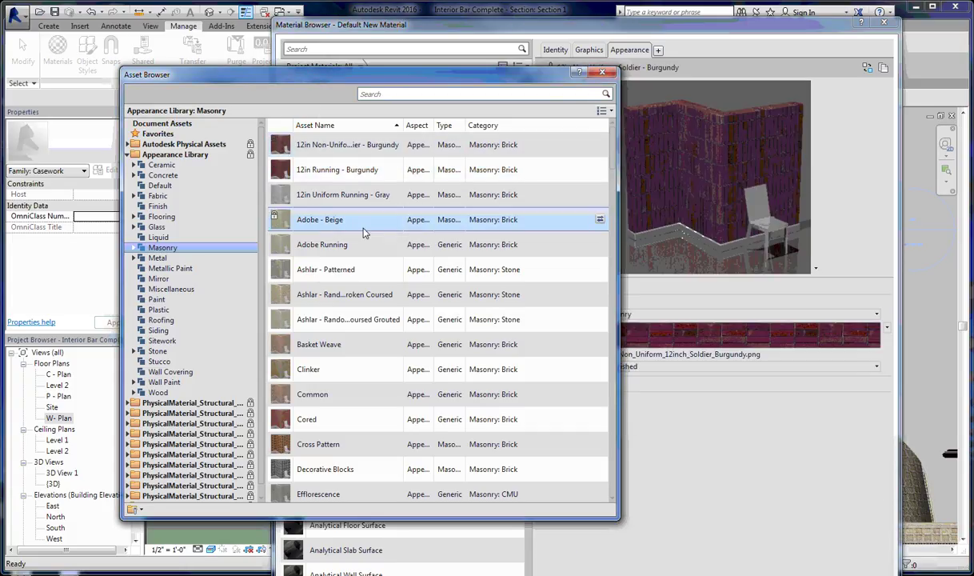
scroll(356, 192, down, 1)
scroll(355, 183, up, 1)
Step: Swap the Brick material's appearance for the 12in Running - Burgundy masonry asset and close the asset library
double_click(340, 171)
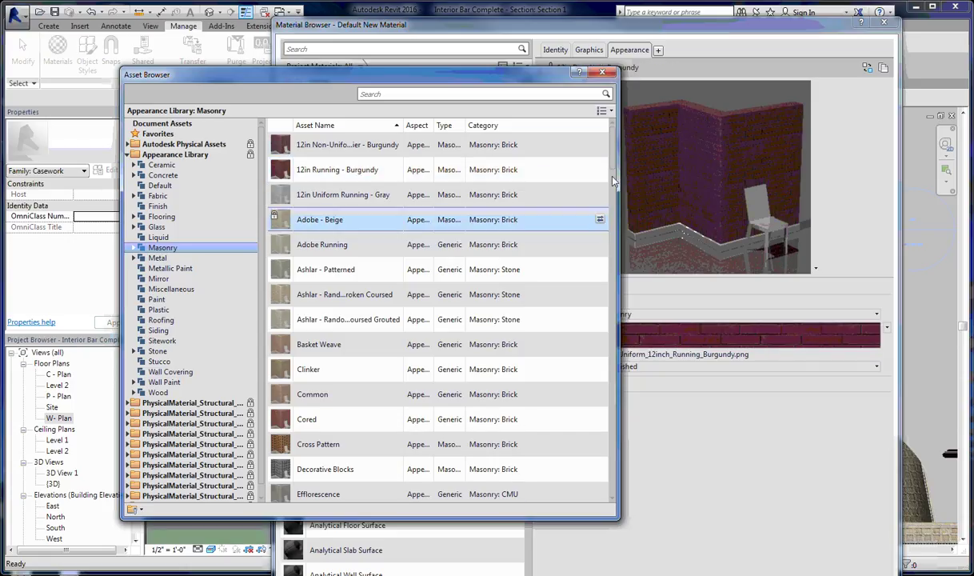
scroll(591, 212, down, 1)
scroll(591, 212, up, 1)
click(610, 75)
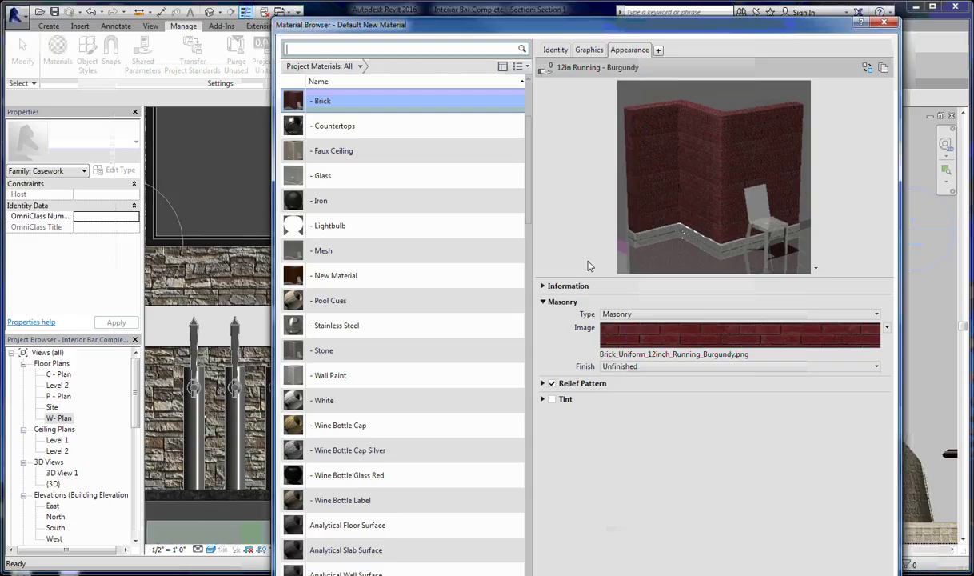
Step: Set the Brick material's Relief Pattern amount to 2.00
click(542, 383)
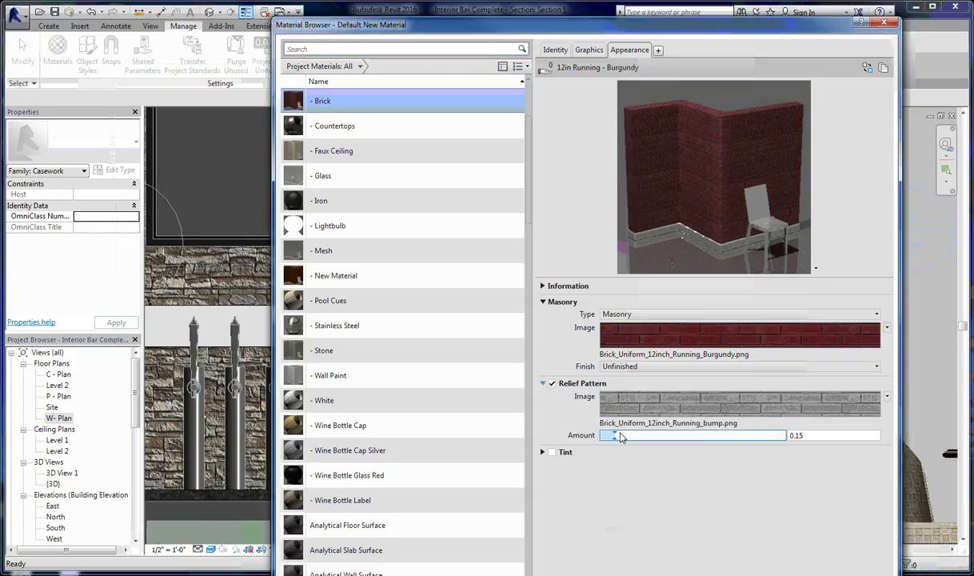
click(803, 437)
drag(612, 435, 788, 435)
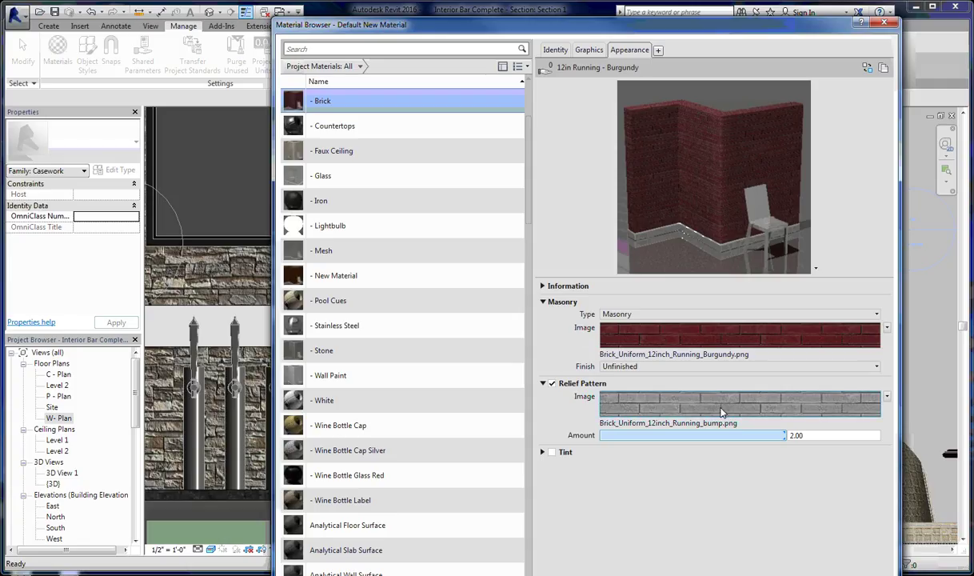
mouse_move(722, 412)
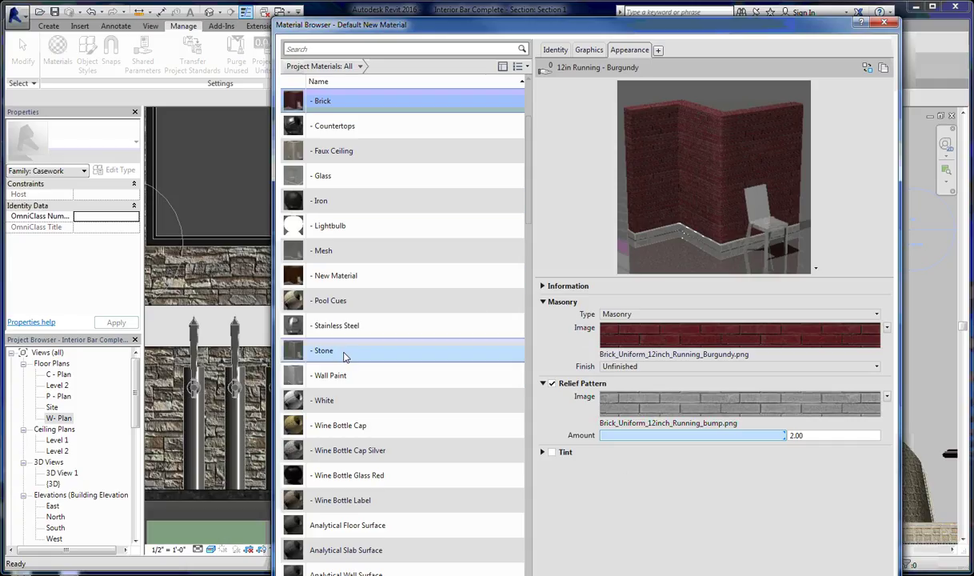
Step: Examine the Stone material's Bump image and amount alongside its generic image
click(378, 349)
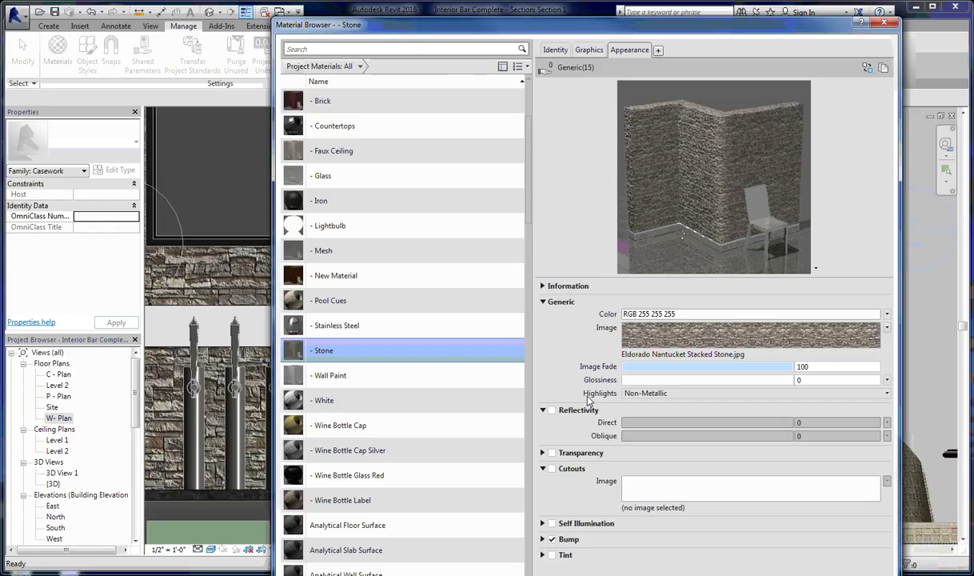
click(542, 539)
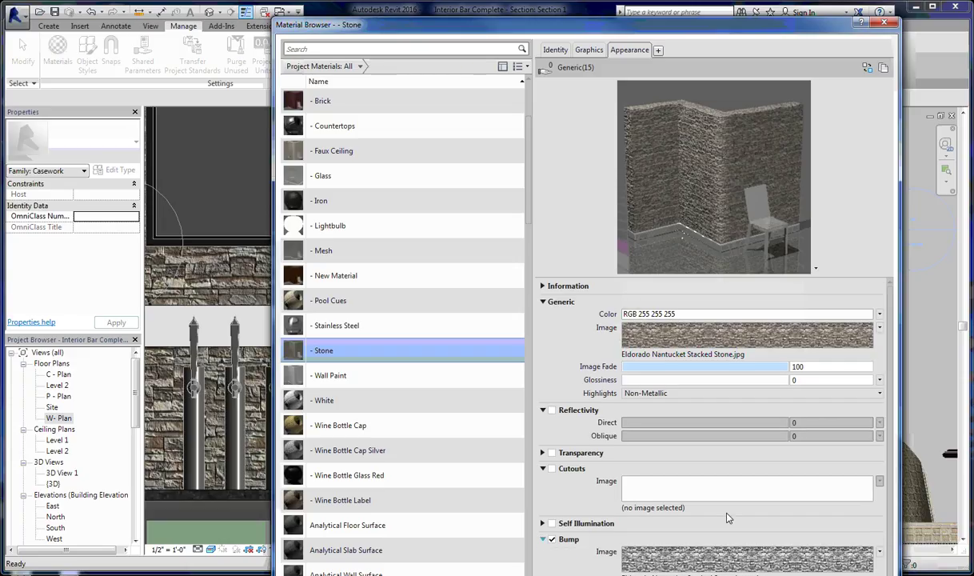
scroll(729, 515, down, 1)
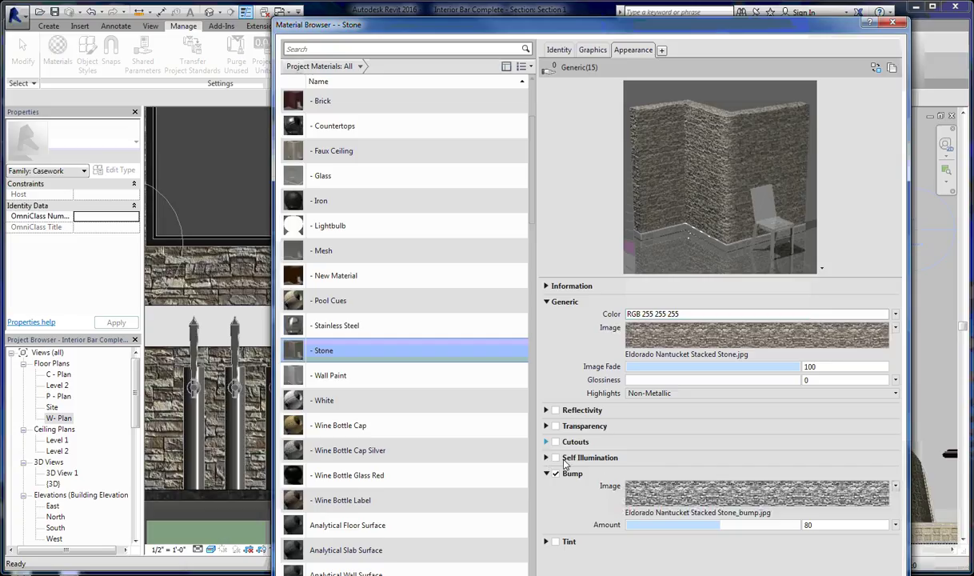
Step: Try Self Illumination on the Stone material with a Dim Glow luminance and switch it back off
click(547, 459)
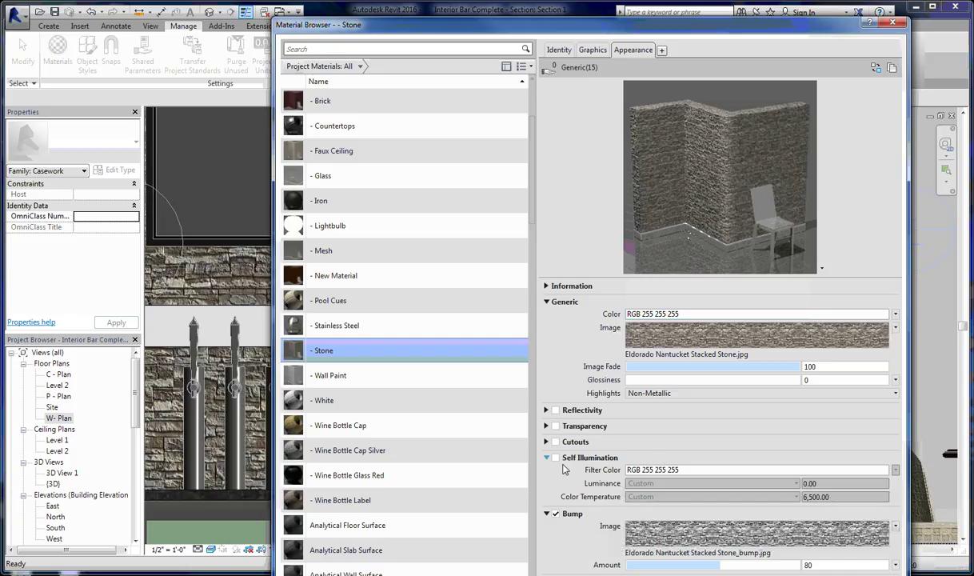
click(556, 458)
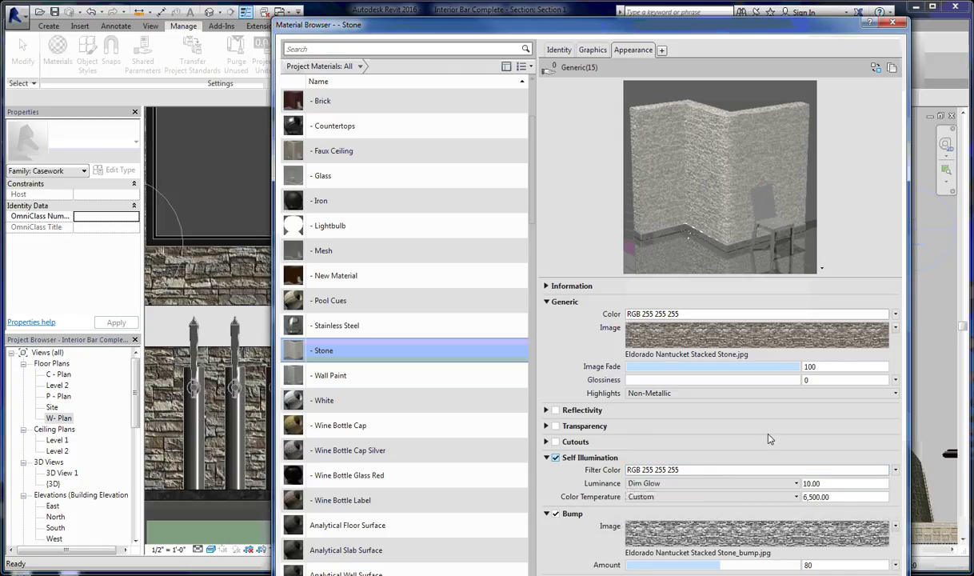
click(556, 457)
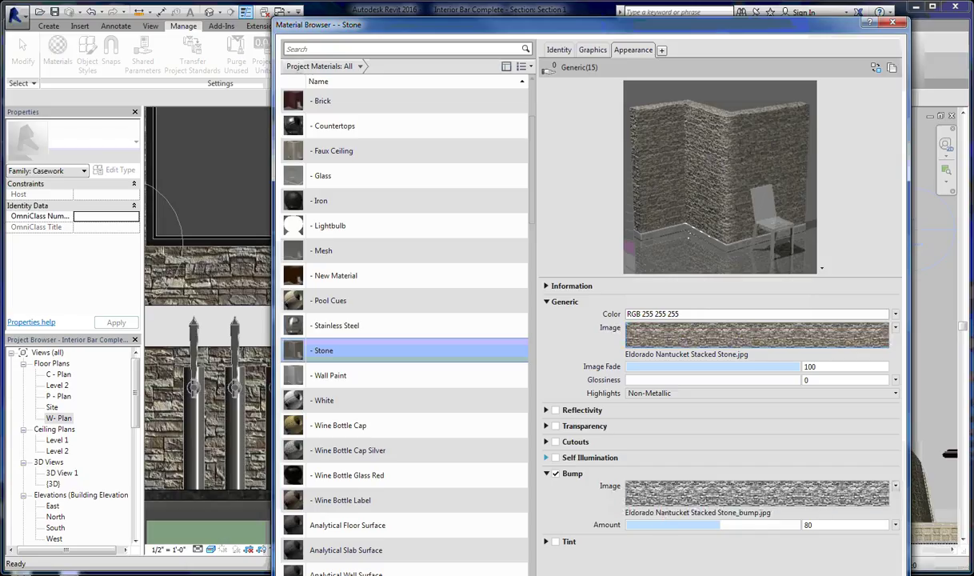
Step: Close the Material Browser and return to the full bar wall in the section view
drag(528, 26, 509, 57)
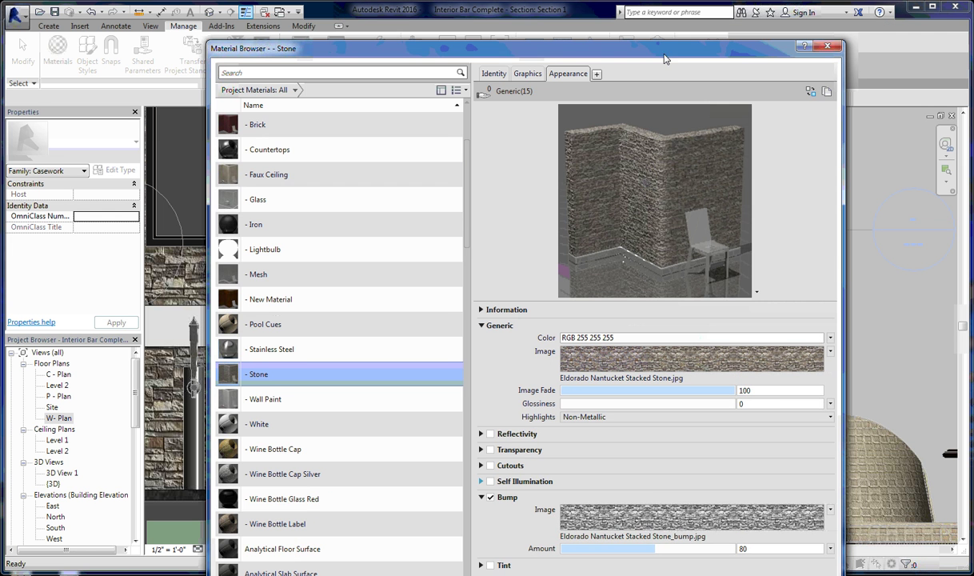
drag(666, 55, 681, 15)
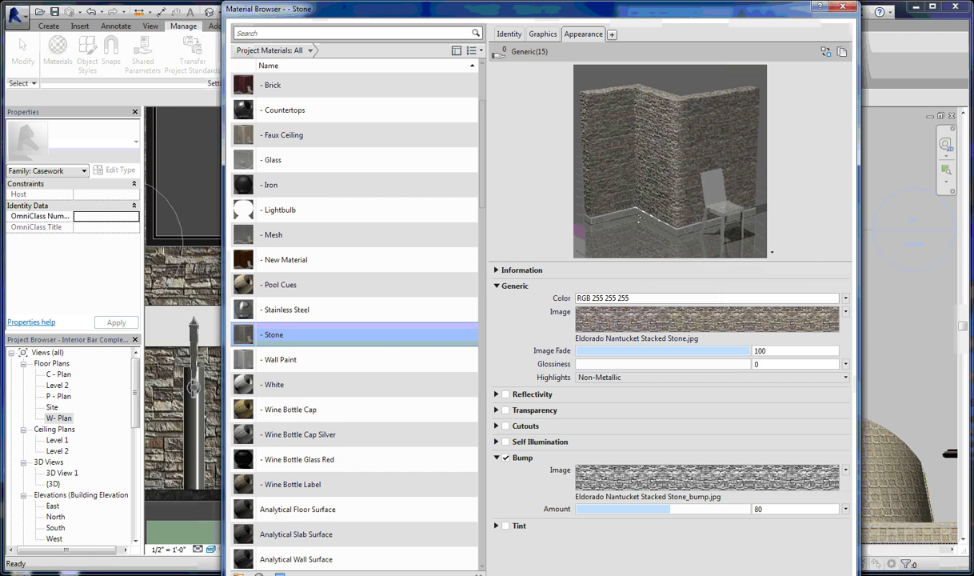
key(Escape)
scroll(460, 334, down, 3)
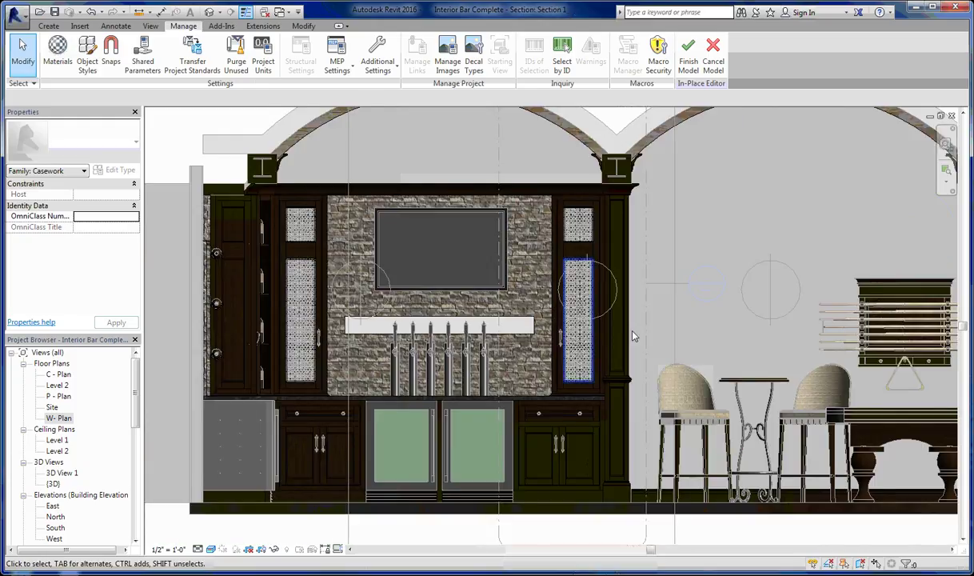
scroll(464, 332, down, 1)
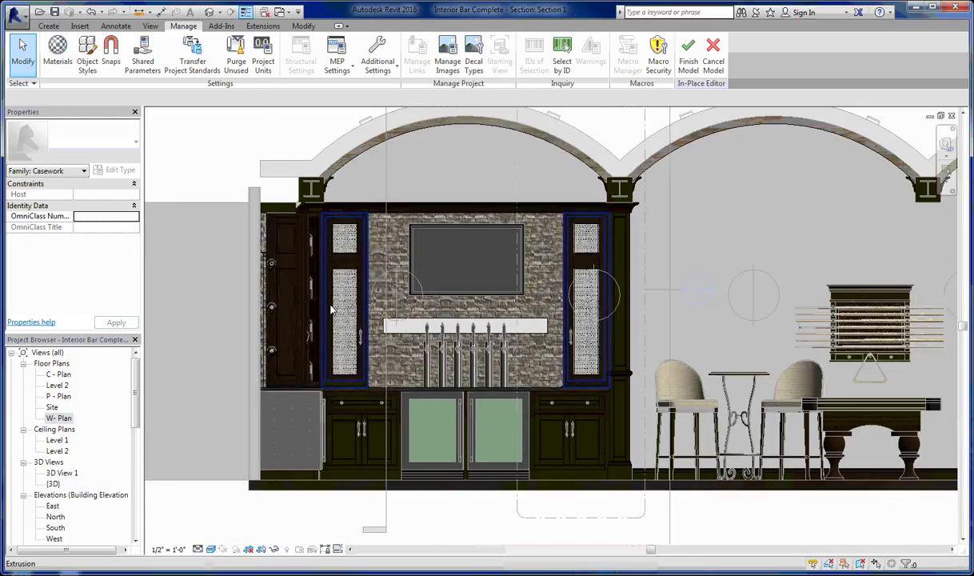
Step: Inspect the white extrusion behind the beer taps and its material assignment, leaving it unselected
scroll(357, 308, up, 2)
click(406, 348)
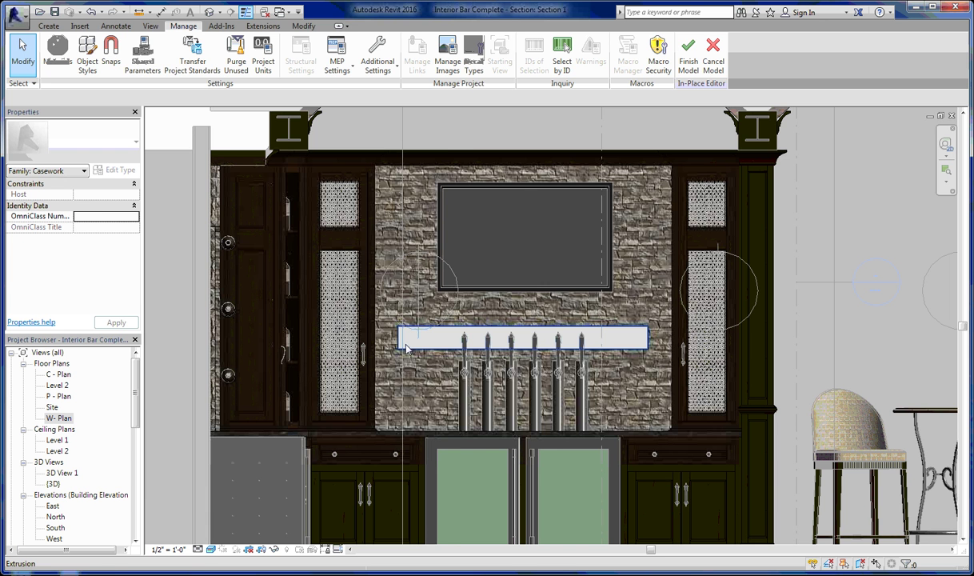
click(406, 349)
scroll(407, 347, up, 3)
scroll(471, 350, down, 3)
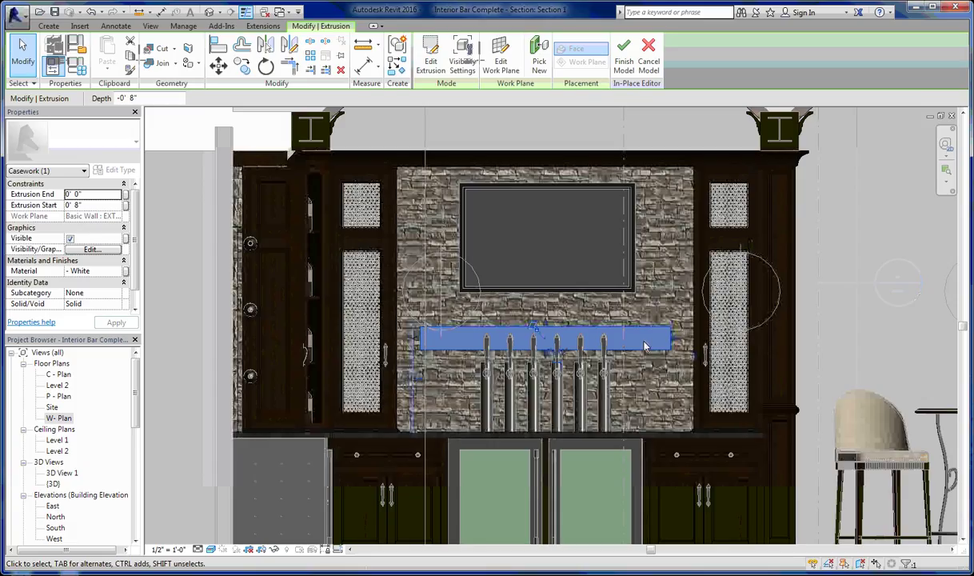
key(Escape)
Step: Examine the displayed materials across the section, from the stone bar wall and mesh doors to the vaulted ceiling and pool table area
scroll(645, 345, up, 2)
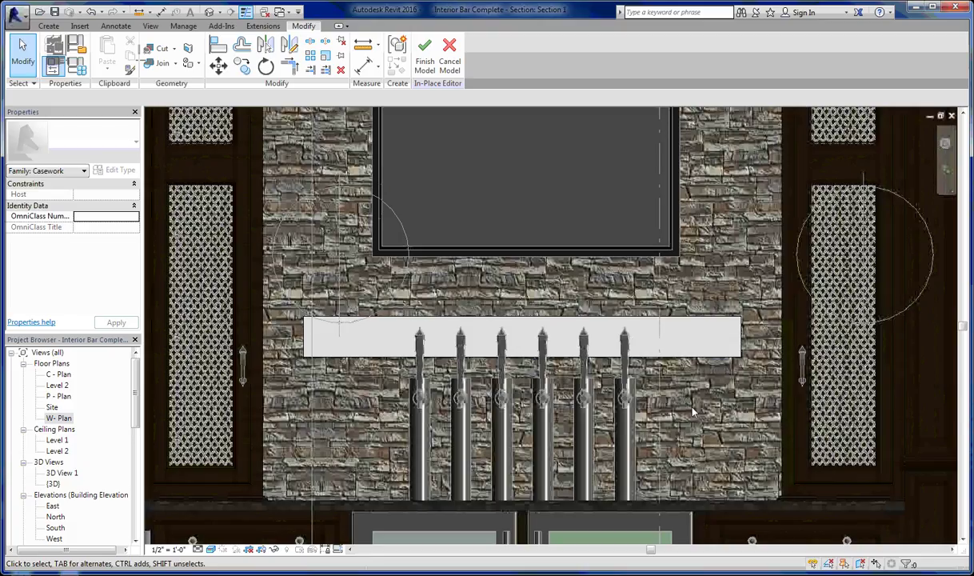
middle_drag(592, 346, 478, 291)
scroll(477, 290, down, 3)
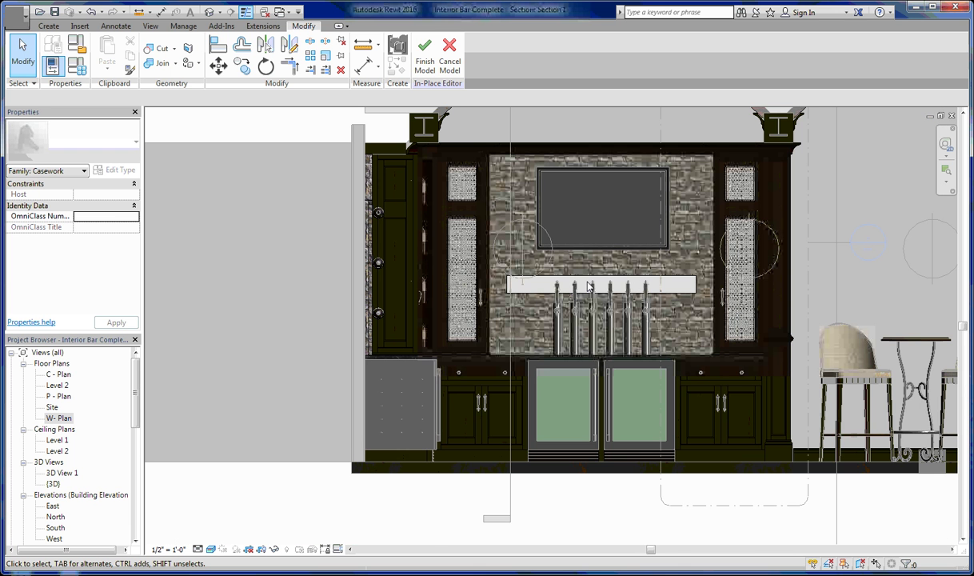
middle_drag(589, 286, 481, 334)
scroll(720, 240, down, 2)
middle_drag(744, 232, 650, 247)
scroll(668, 237, down, 1)
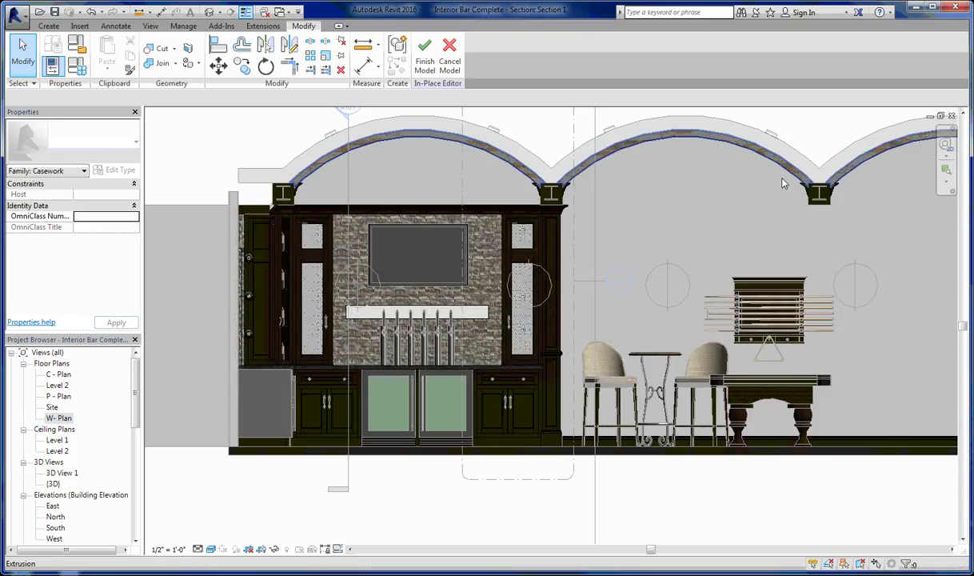
mouse_move(625, 225)
middle_down()
mouse_move(605, 230)
mouse_move(630, 231)
mouse_move(615, 238)
middle_up()
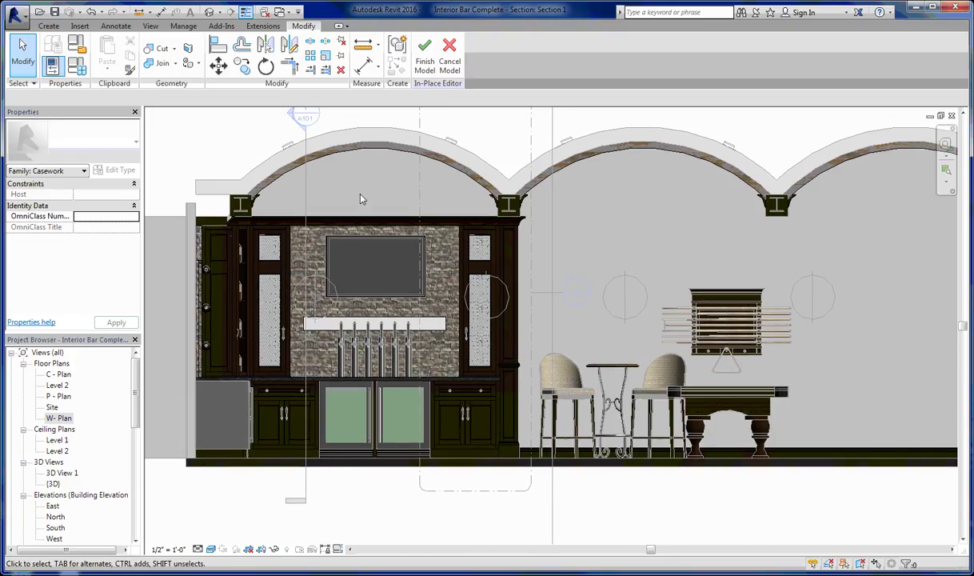
middle_drag(683, 239, 623, 224)
middle_drag(494, 222, 574, 233)
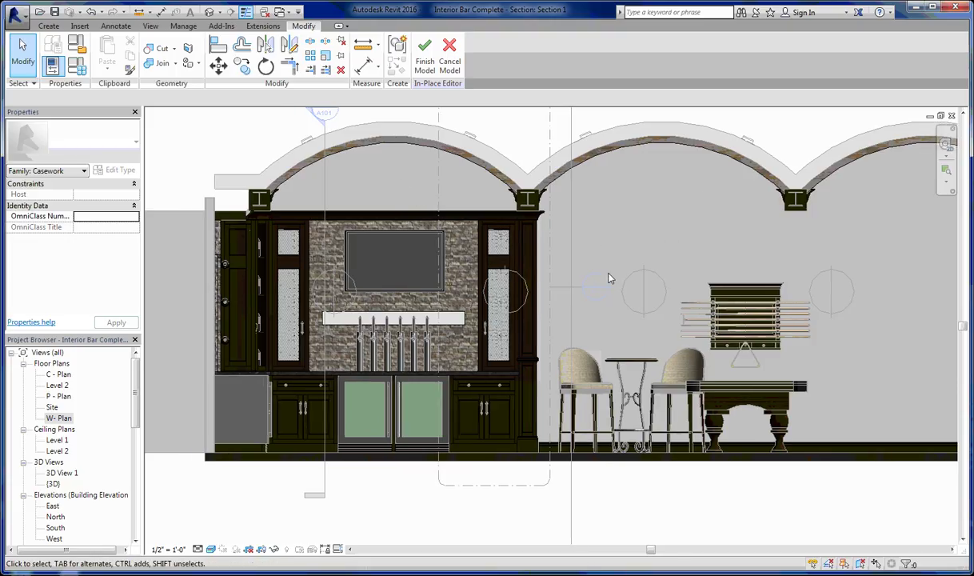
middle_drag(623, 272, 632, 250)
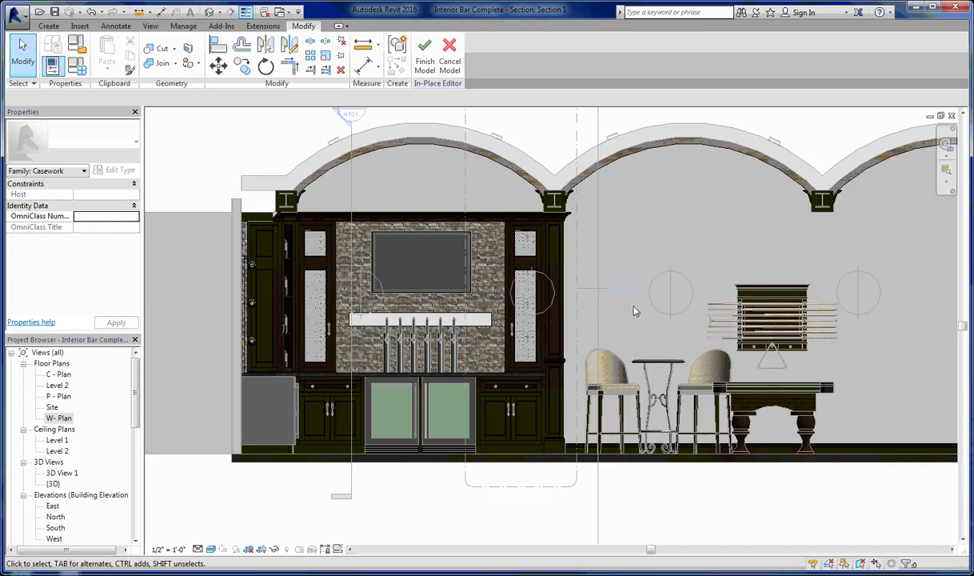
middle_drag(698, 225, 735, 265)
scroll(448, 328, up, 5)
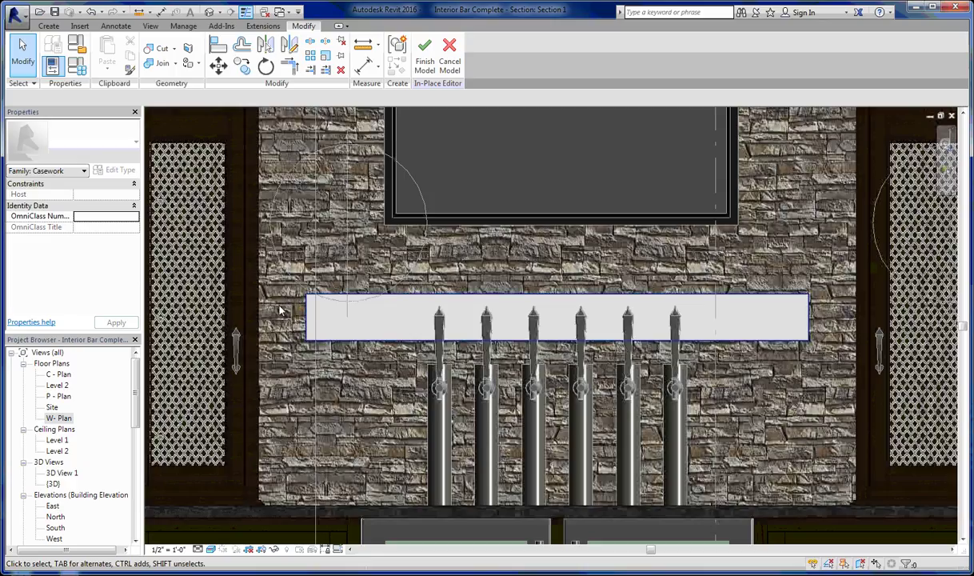
middle_drag(268, 326, 248, 316)
scroll(519, 413, down, 3)
middle_drag(686, 341, 676, 333)
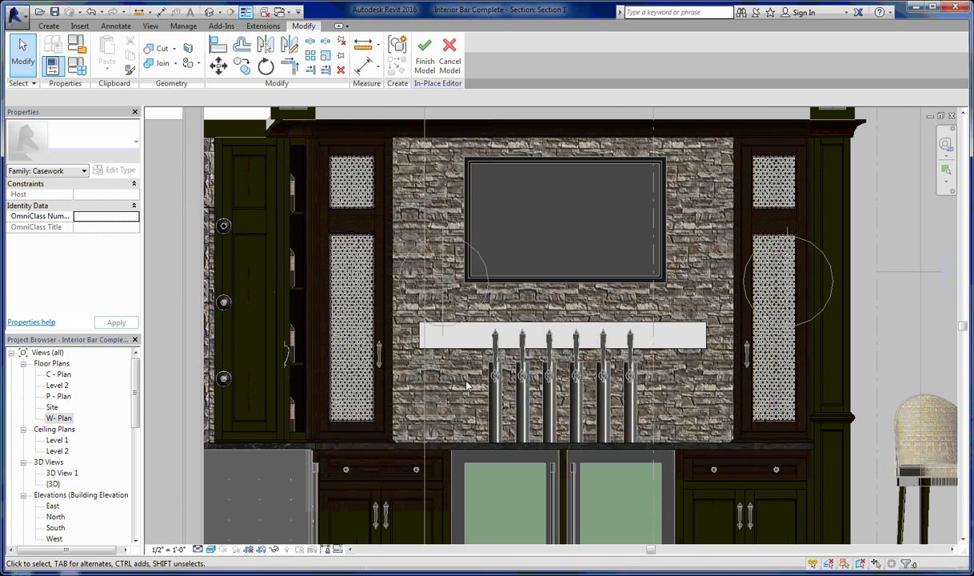
scroll(632, 320, down, 2)
scroll(598, 387, up, 1)
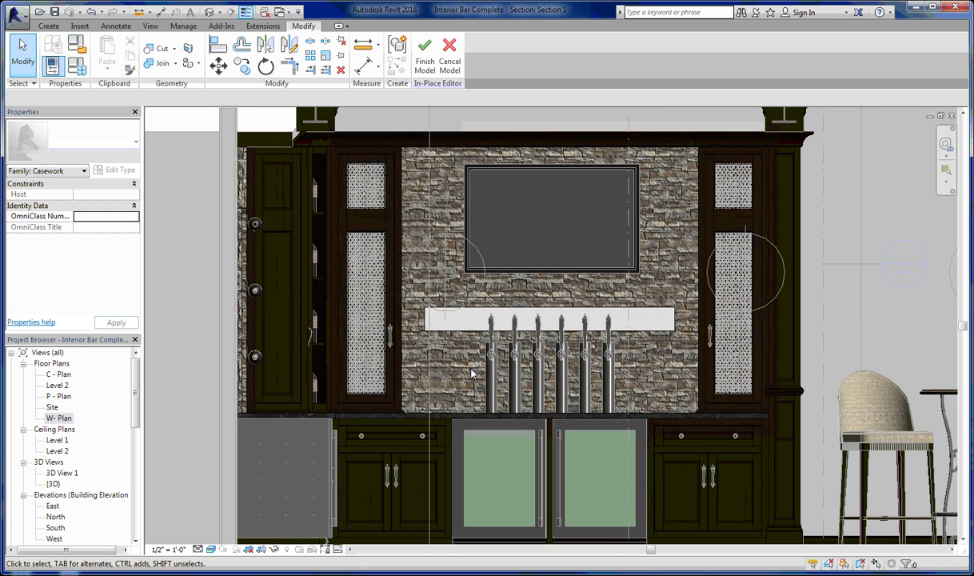
Step: Open the 3D View 1 perspective and examine the stone bar wall and cabinetry up close
click(72, 473)
double_click(71, 474)
shift+middle_drag(311, 441, 266, 137)
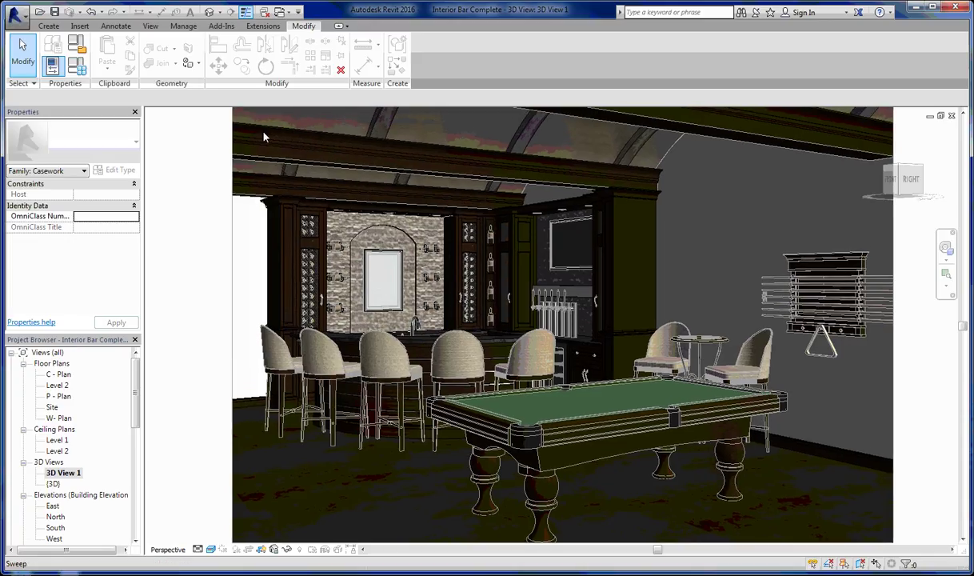
shift+middle_drag(457, 483, 463, 474)
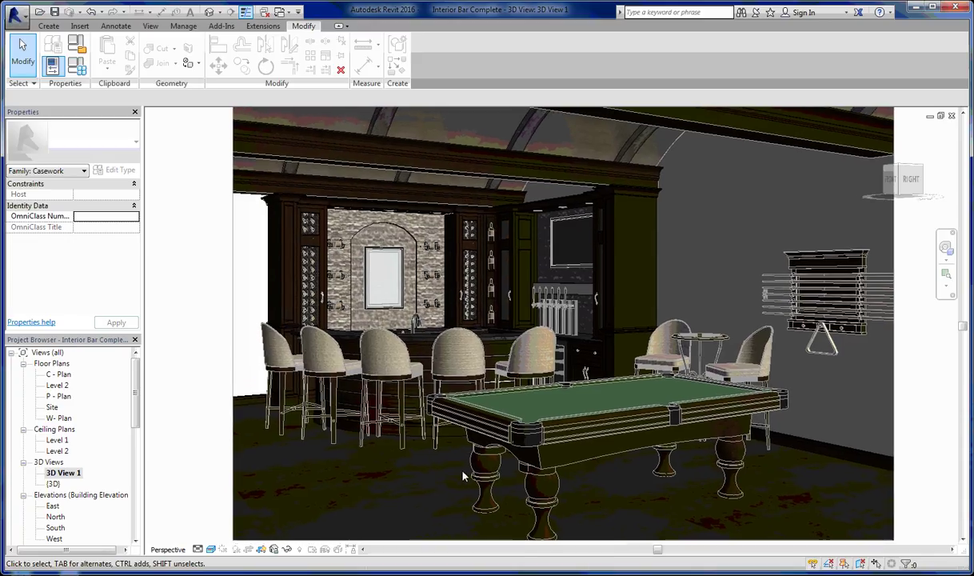
scroll(351, 264, up, 3)
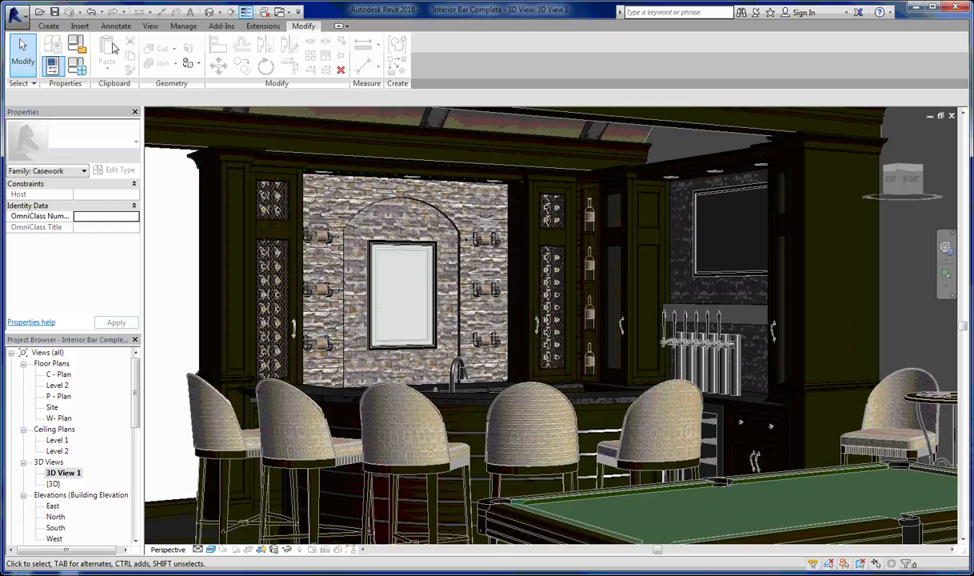
Step: Assign the Diagonal crosshatch drafting pattern as the Stone material's surface pattern, confirm it and close the Material Browser
click(183, 26)
click(56, 52)
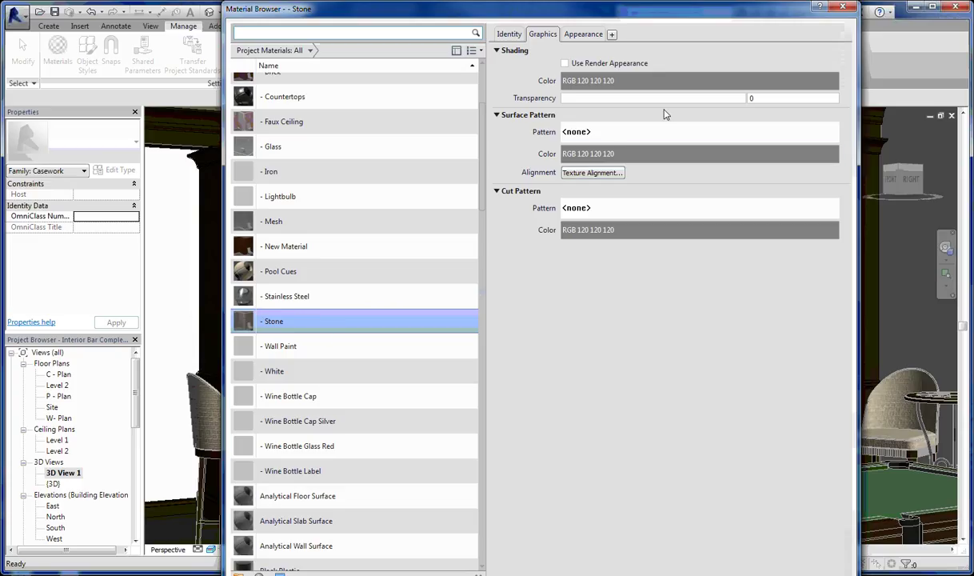
click(595, 133)
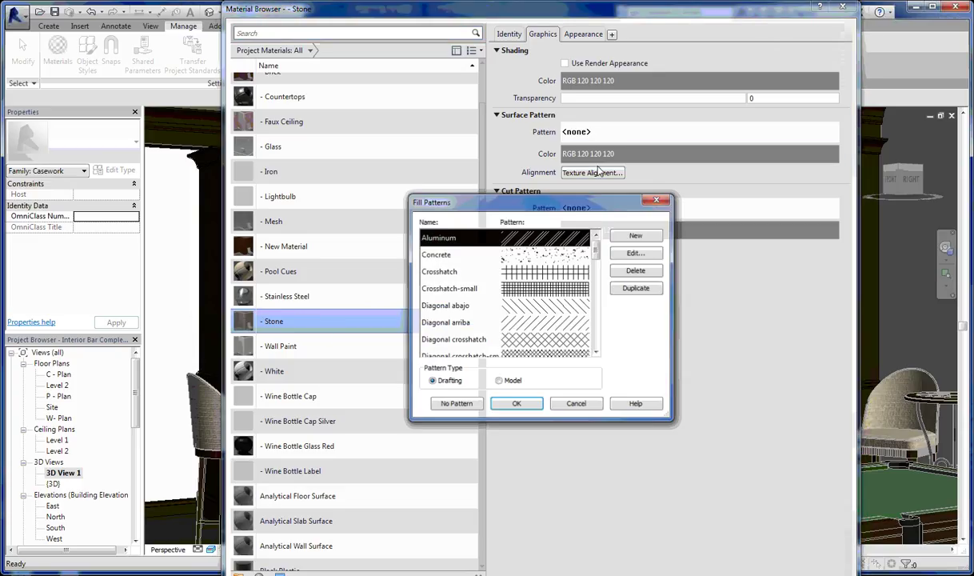
click(499, 381)
click(432, 382)
drag(515, 208, 200, 164)
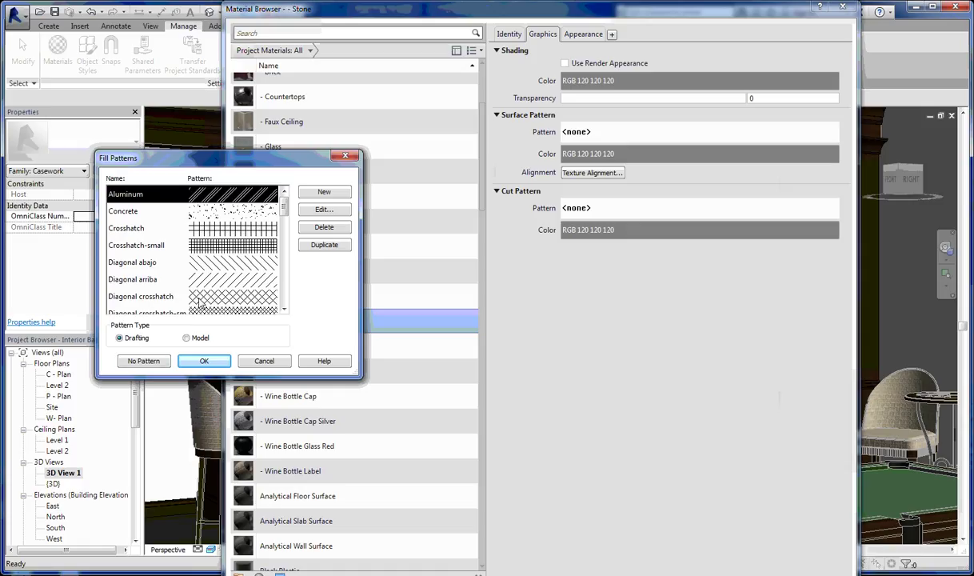
click(199, 296)
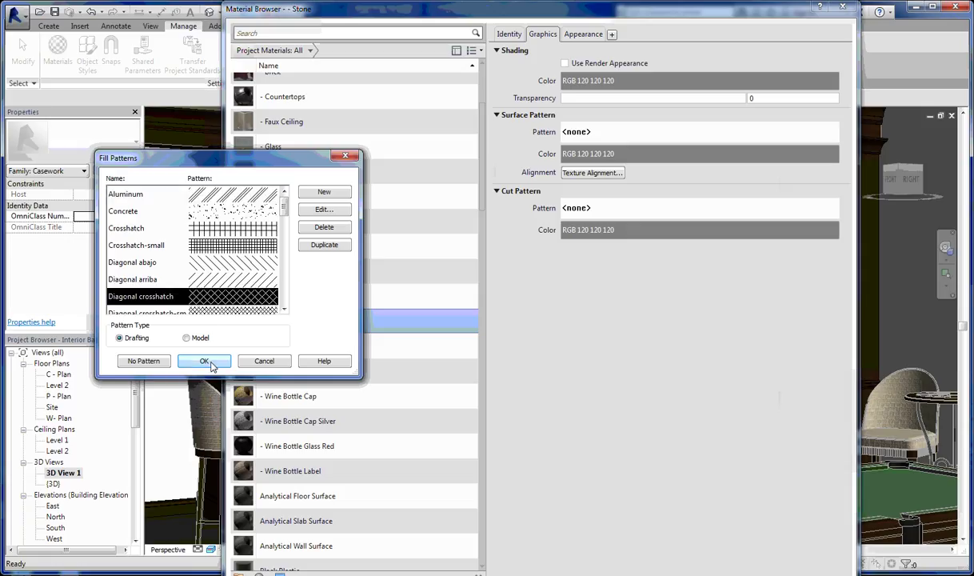
click(204, 363)
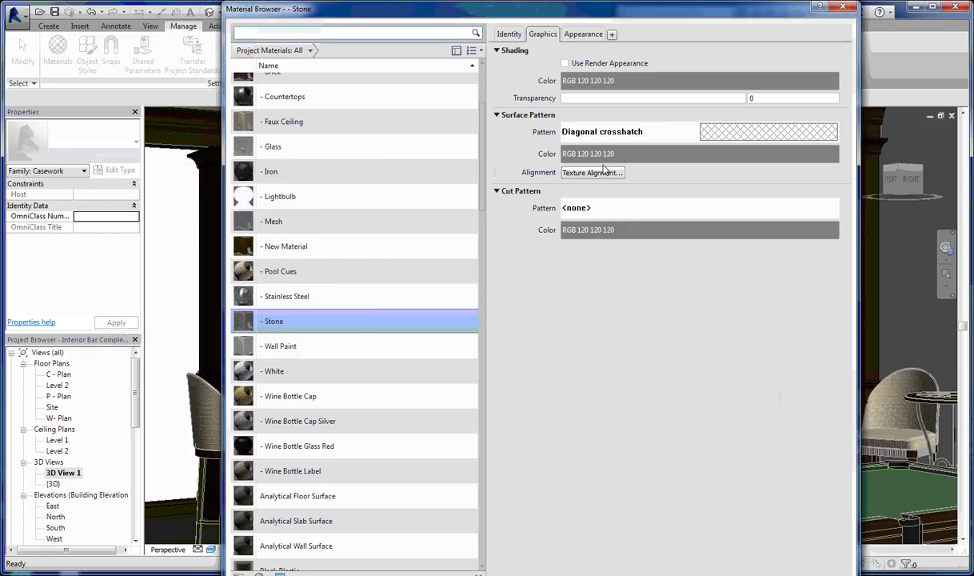
click(706, 562)
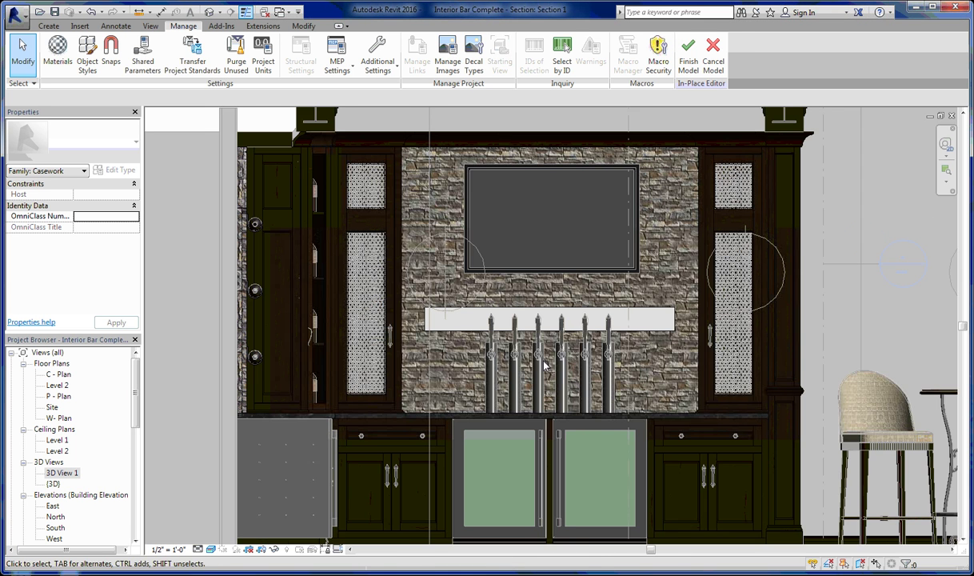
Step: Set the section view's visual style to Hidden Line and check the crosshatch on the stone wall
middle_drag(544, 365, 504, 347)
click(219, 550)
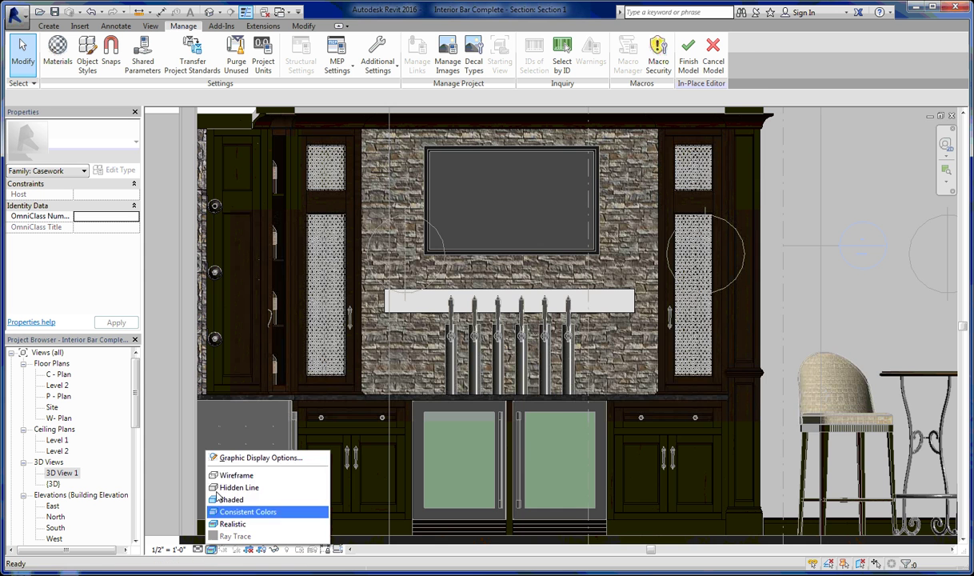
click(268, 488)
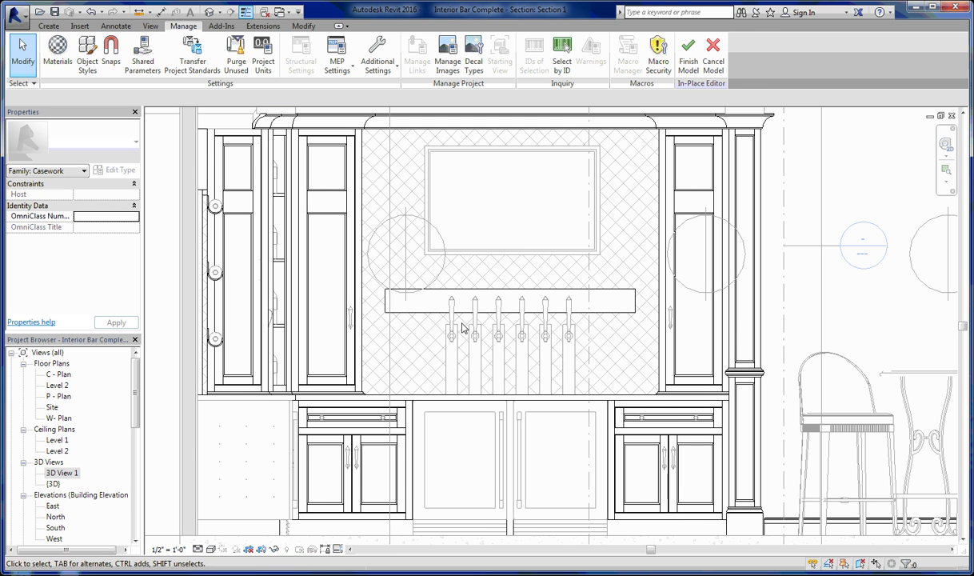
scroll(560, 224, down, 4)
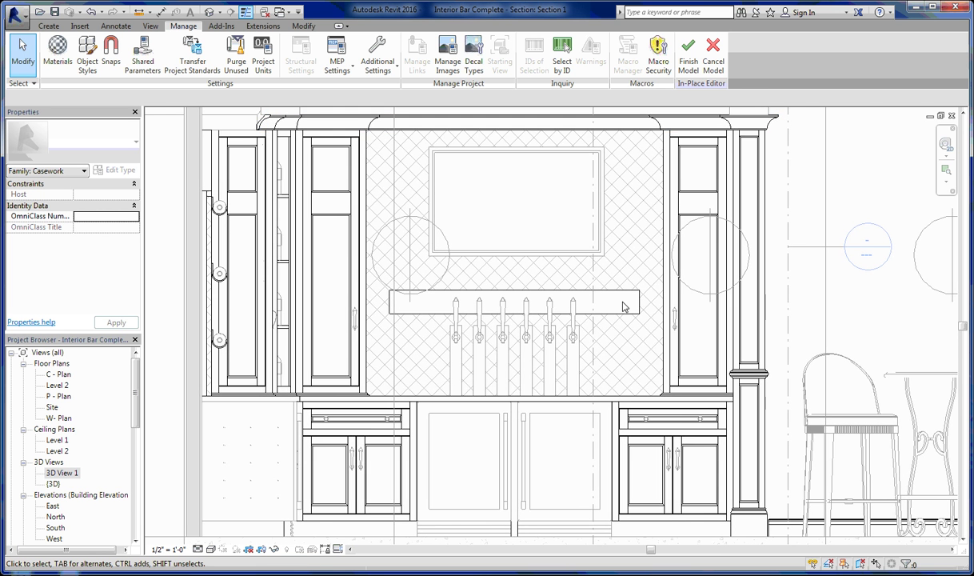
scroll(576, 272, up, 5)
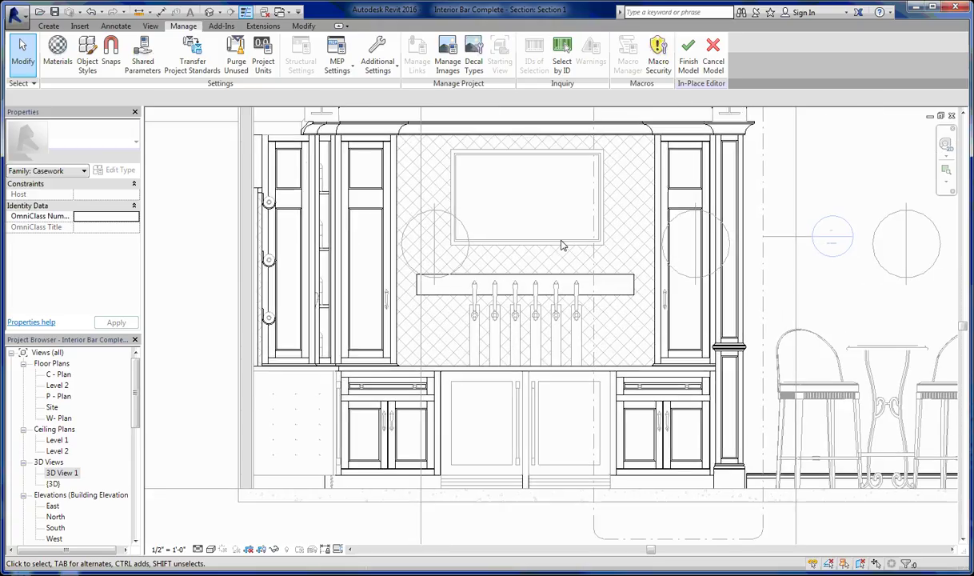
Step: Try the section view at a 1" = 1'-0" scale to compare the pattern density, and restore it to 1/2" = 1'-0"
click(169, 549)
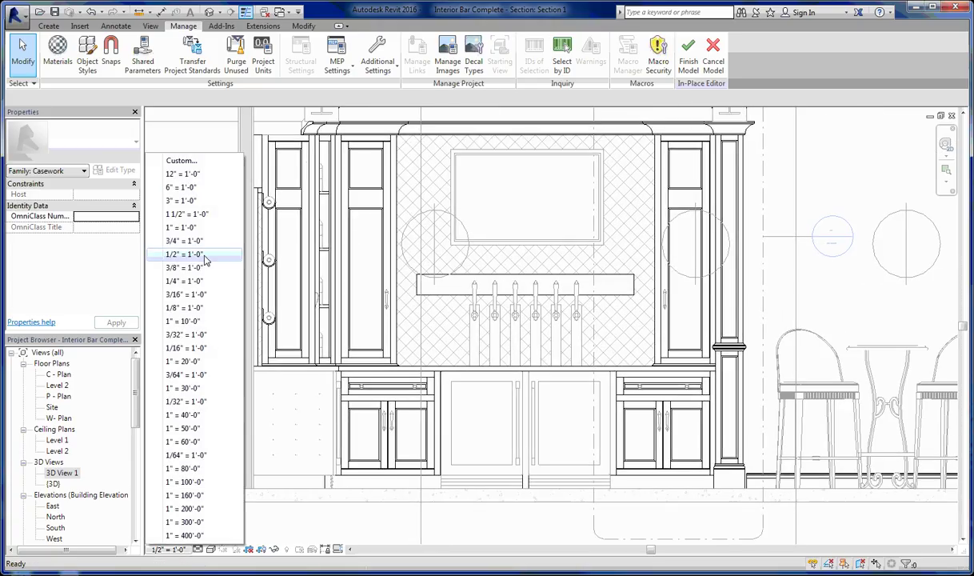
click(191, 230)
scroll(438, 175, up, 6)
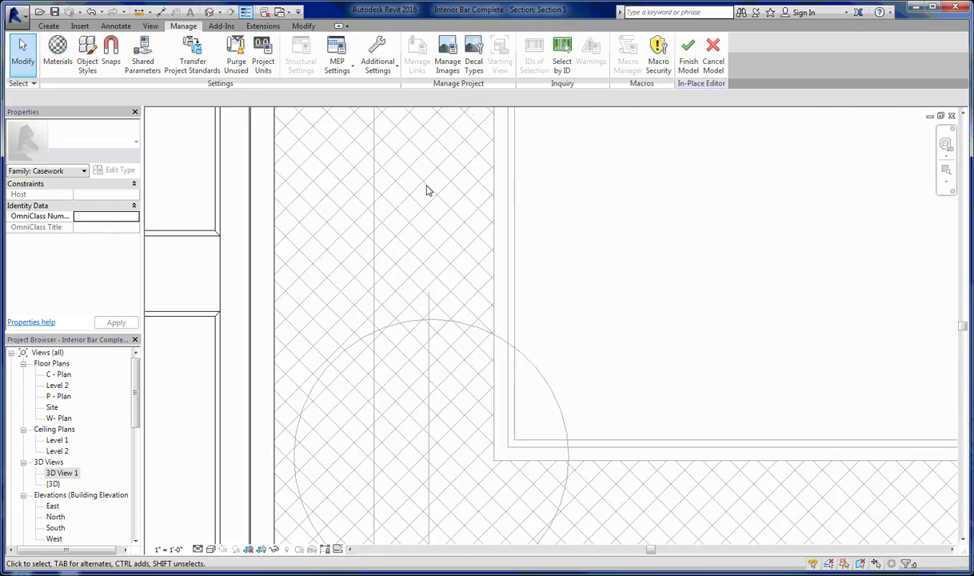
scroll(480, 264, down, 5)
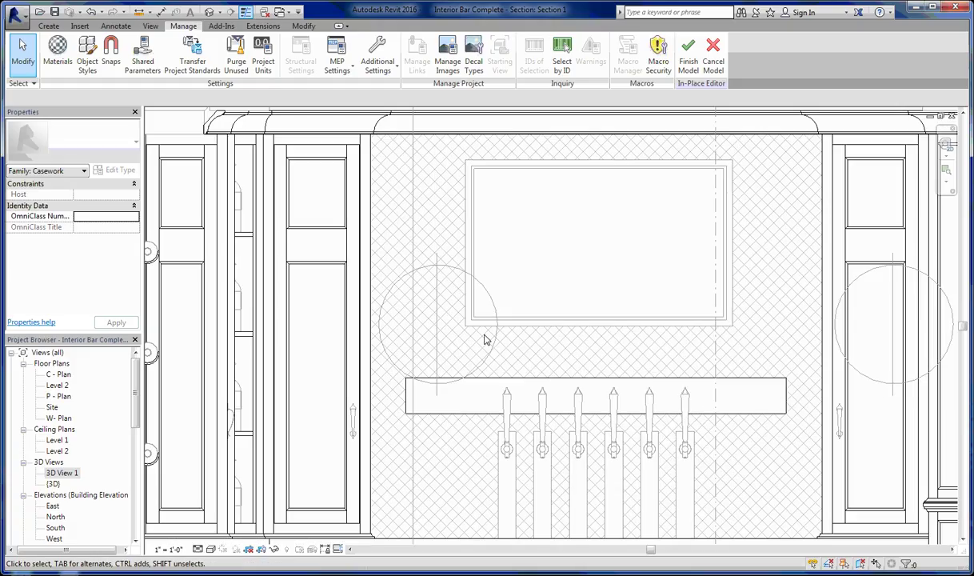
click(169, 549)
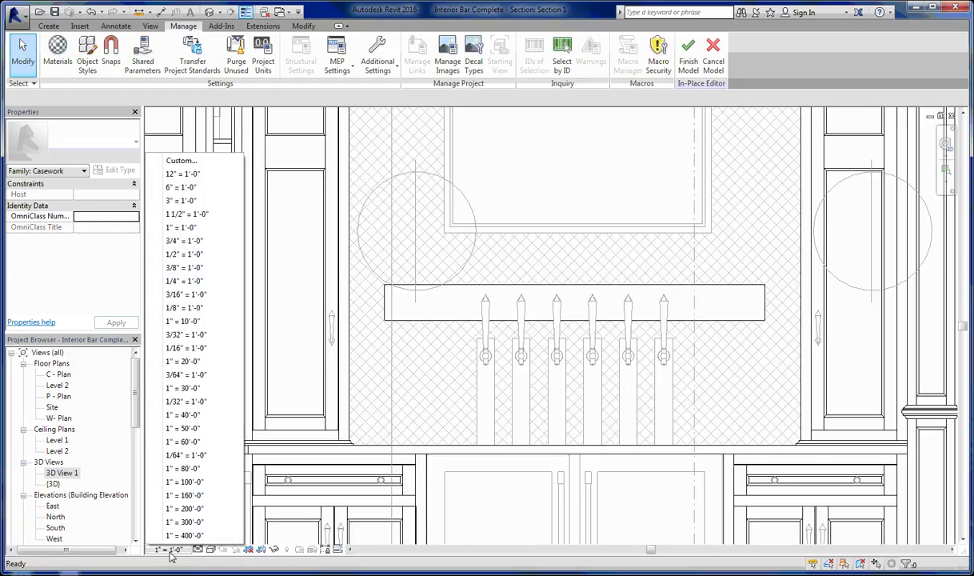
click(184, 254)
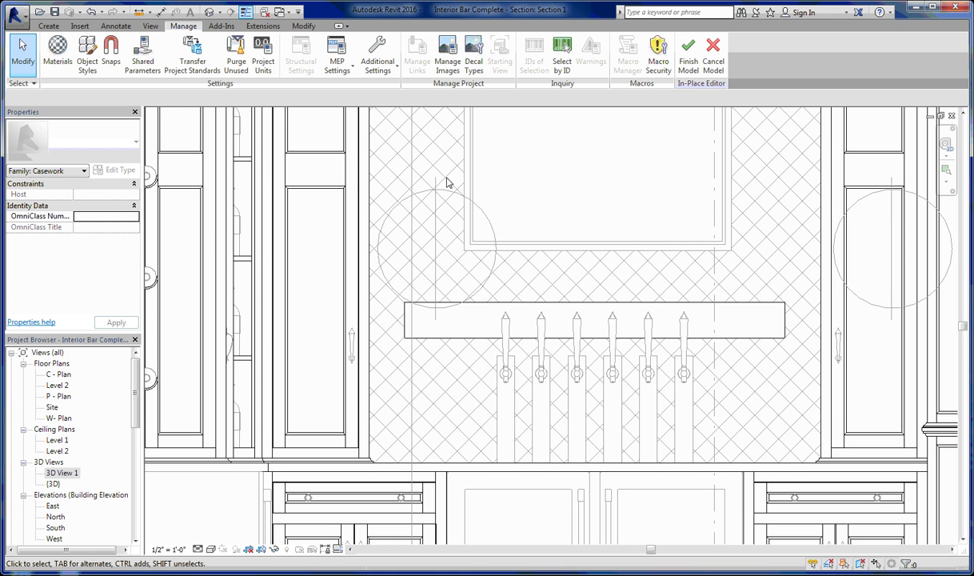
scroll(552, 224, down, 4)
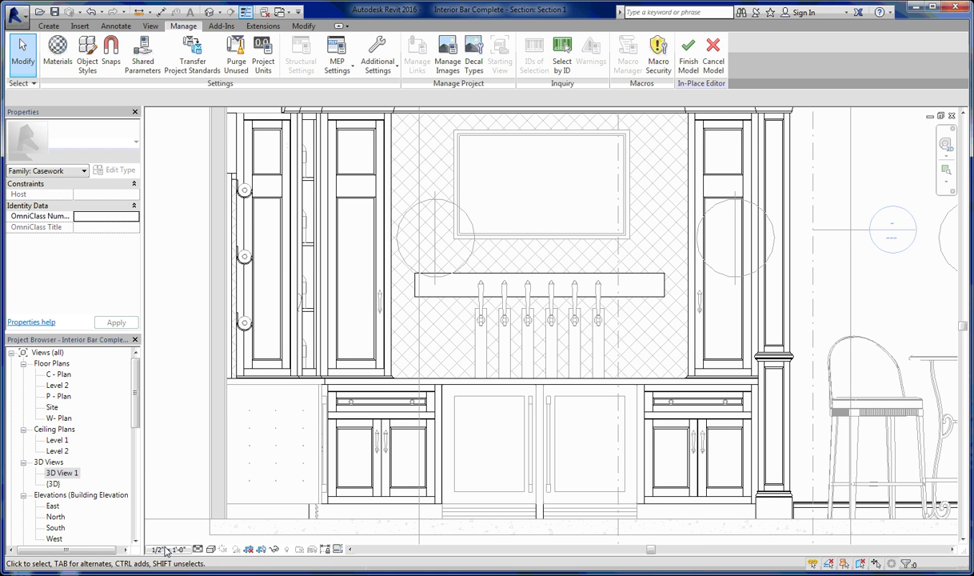
middle_drag(618, 167, 609, 189)
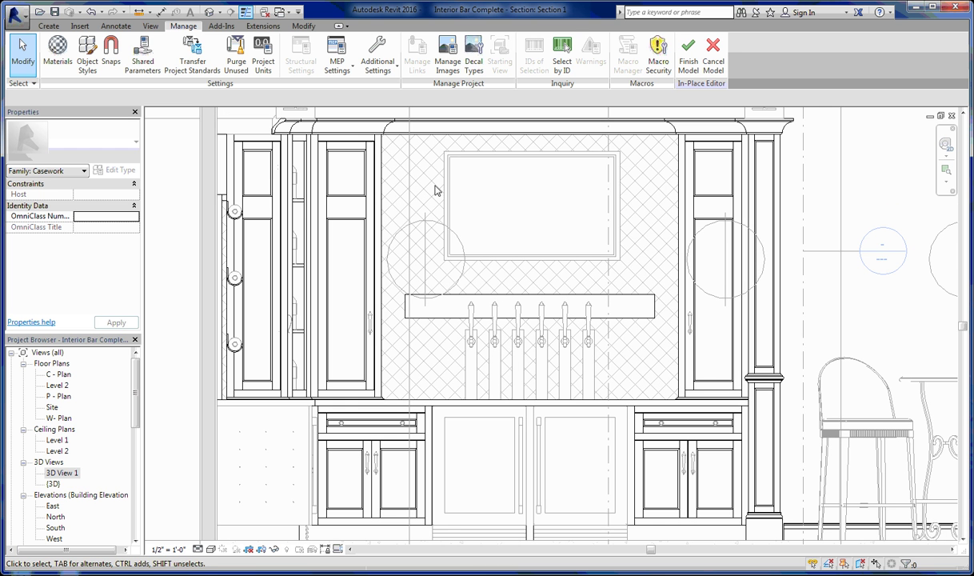
scroll(431, 192, up, 3)
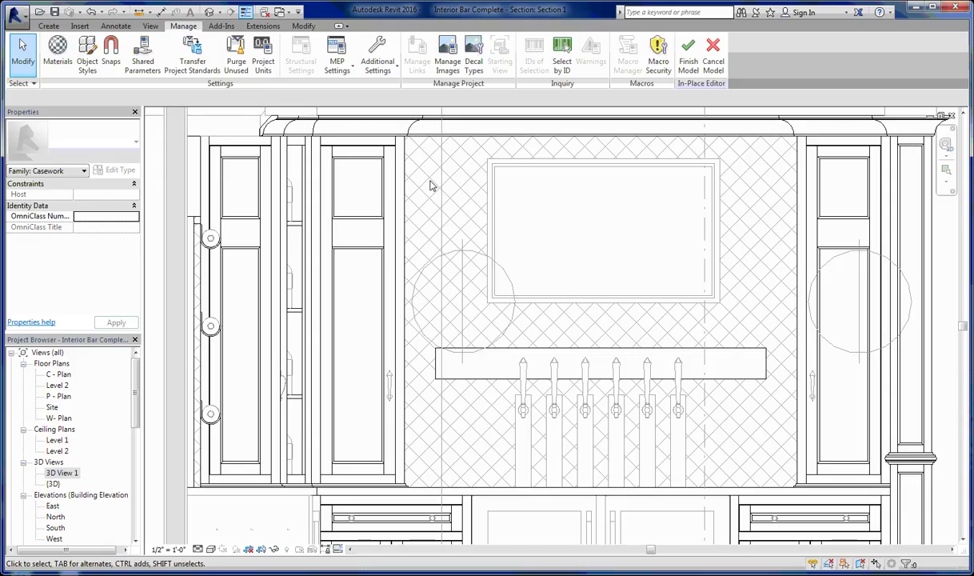
scroll(429, 195, up, 2)
Step: Finish the in-place model and gauge the crosshatch line spacing on the stone wall with a temporary detail line
click(688, 60)
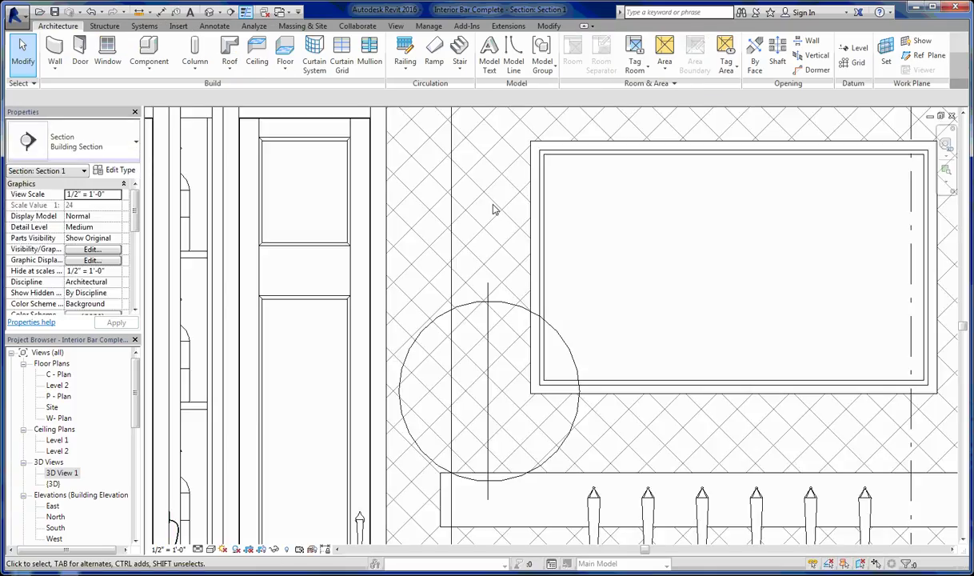
key(d)
key(l)
scroll(420, 198, up, 2)
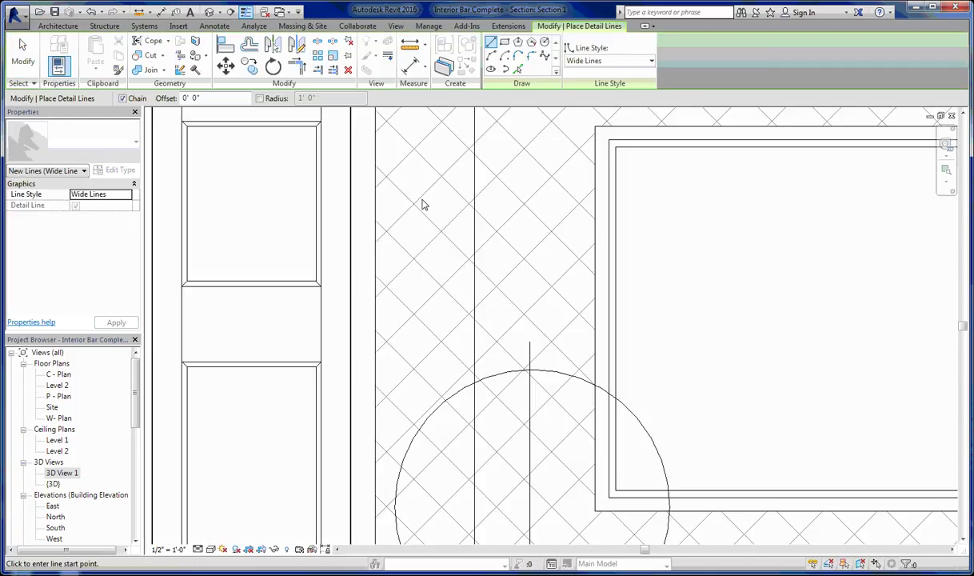
click(423, 195)
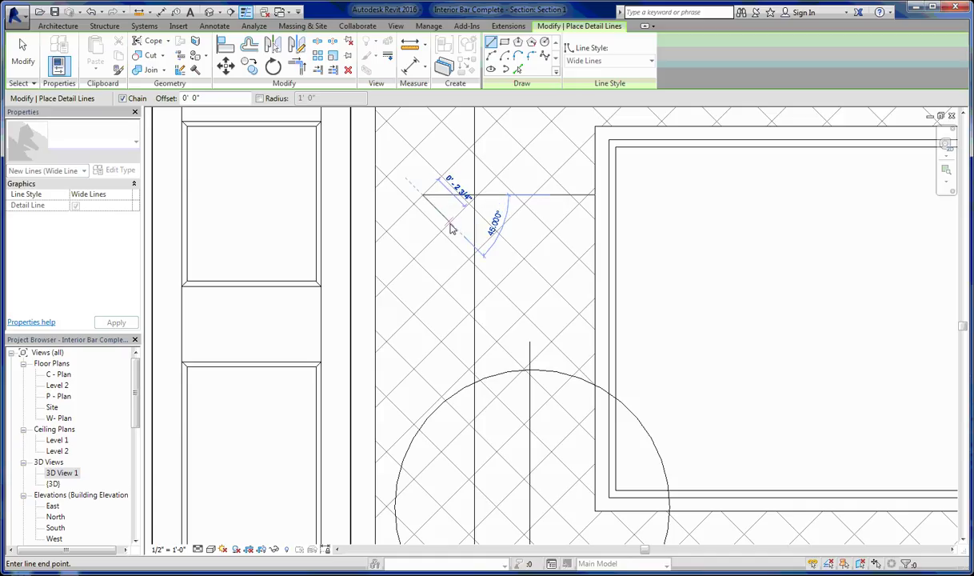
key(Escape)
scroll(423, 223, down, 3)
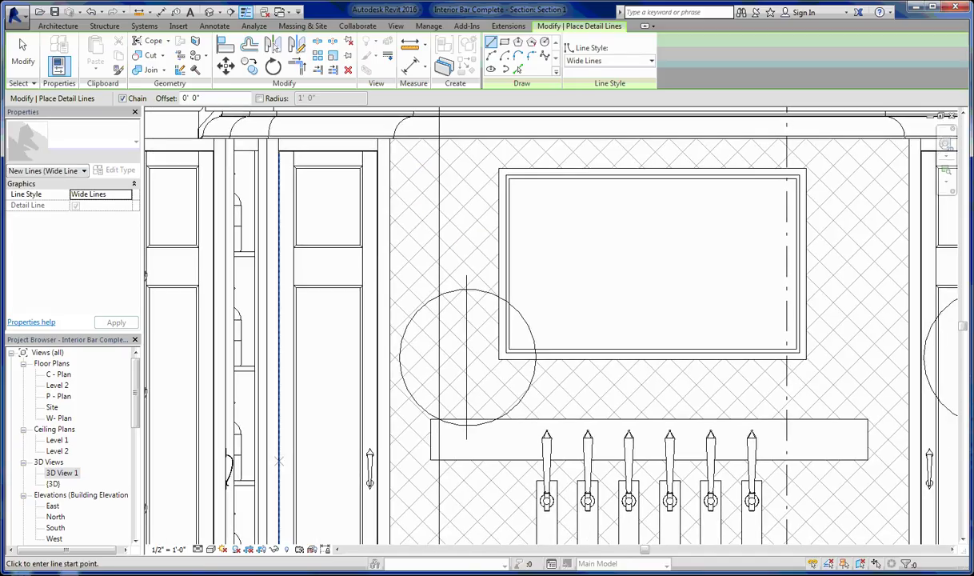
Step: Try the section at 1" = 1'-0", gauge the crosshatch spacing with a trial detail line, and restore the 1/2" = 1'-0" scale
click(168, 549)
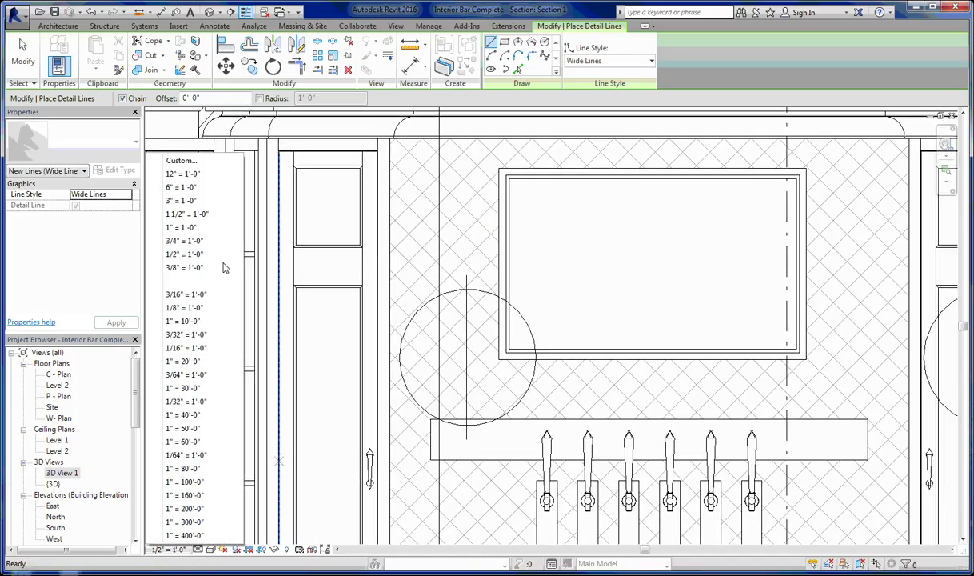
click(192, 229)
scroll(424, 240, up, 5)
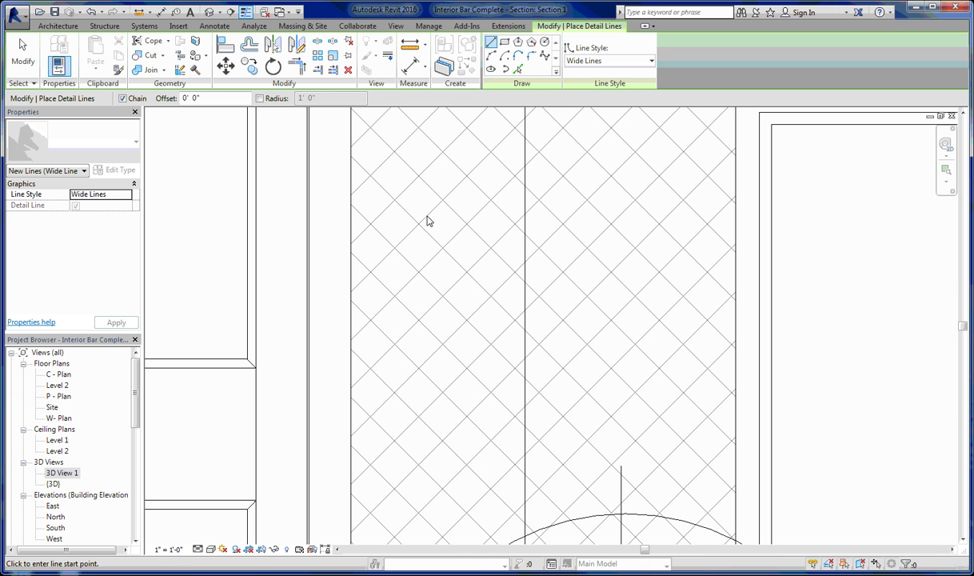
click(428, 219)
key(Escape)
scroll(441, 263, down, 3)
key(Escape)
scroll(444, 259, up, 2)
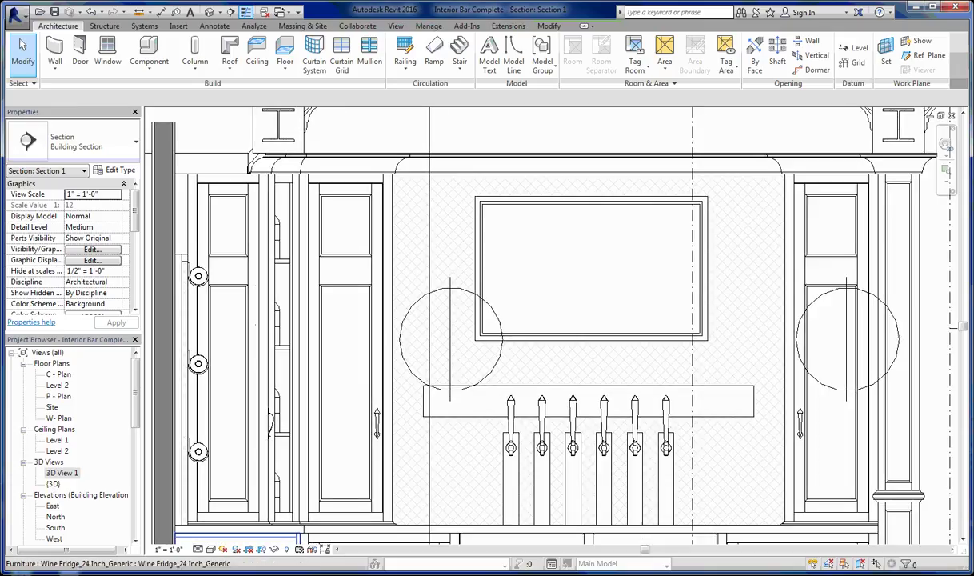
click(169, 549)
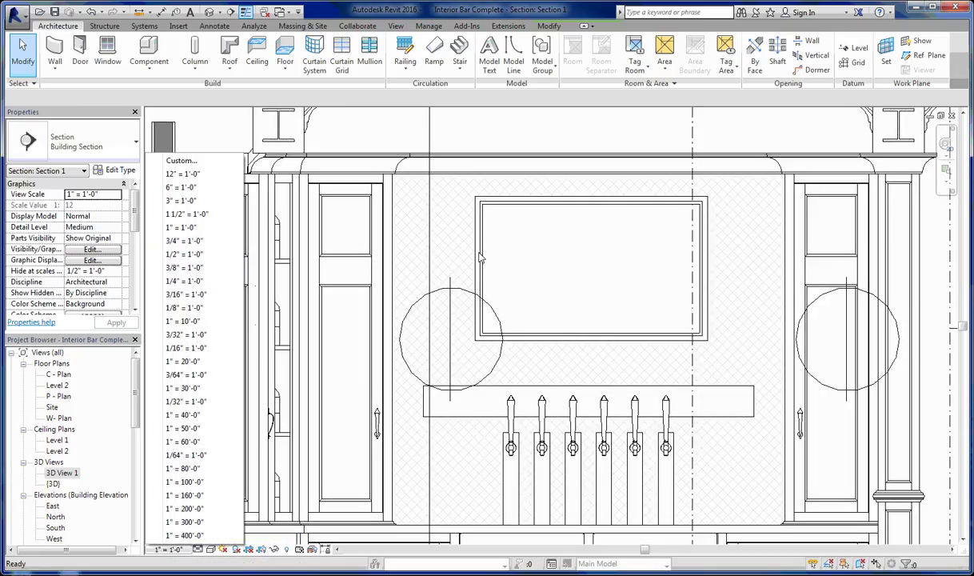
click(193, 255)
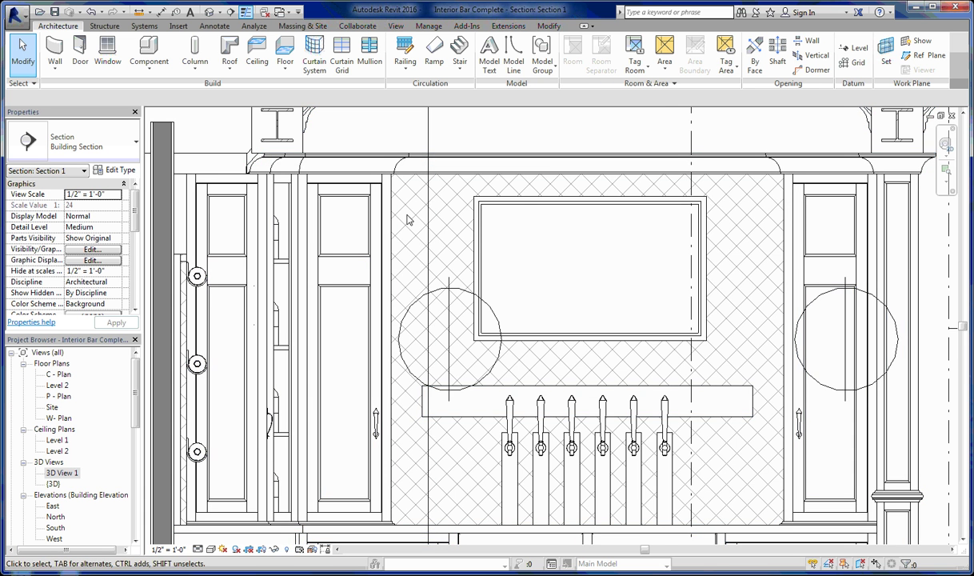
Step: Open the Stone material's surface pattern for editing from the project materials
middle_drag(424, 224, 401, 206)
scroll(388, 206, up, 3)
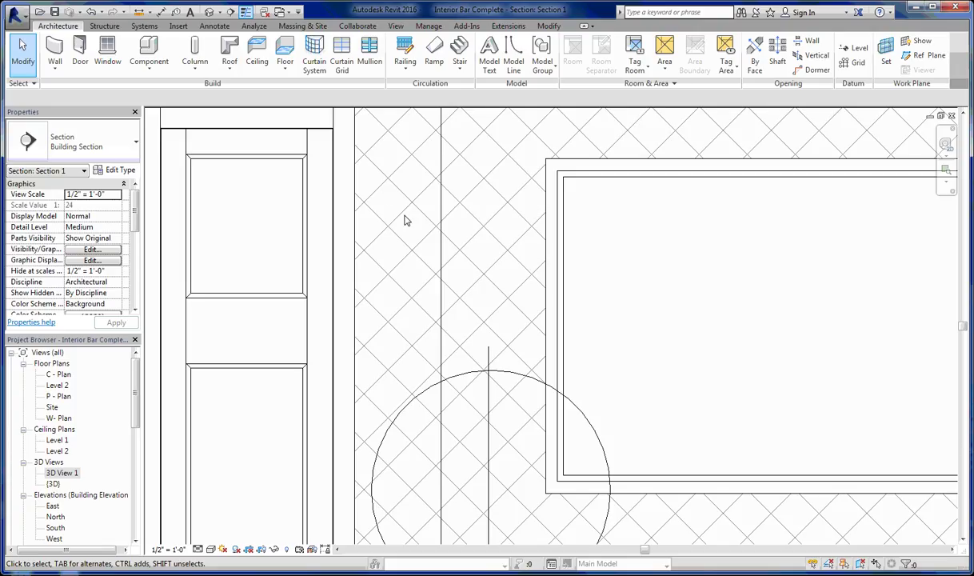
middle_drag(382, 196, 388, 159)
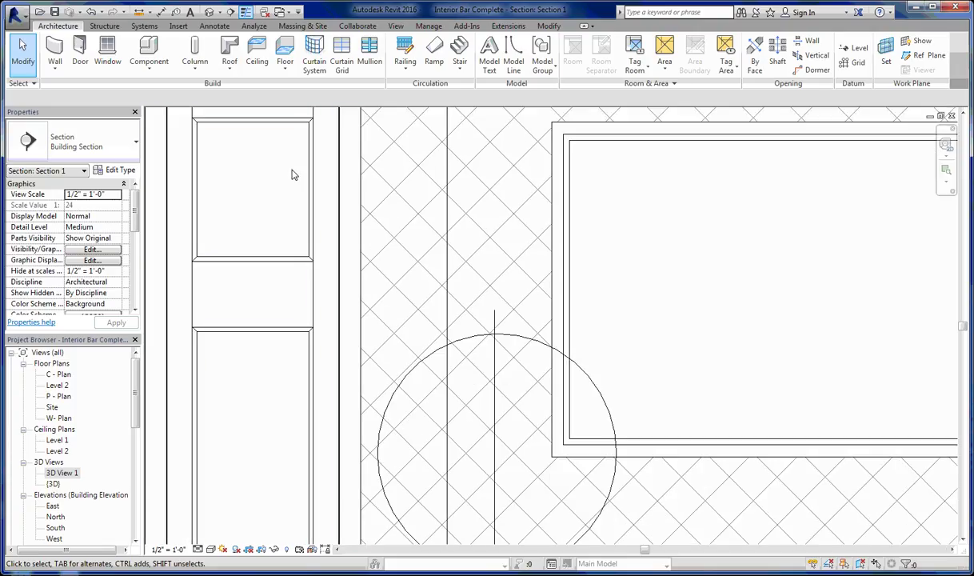
scroll(430, 289, down, 3)
scroll(380, 208, down, 2)
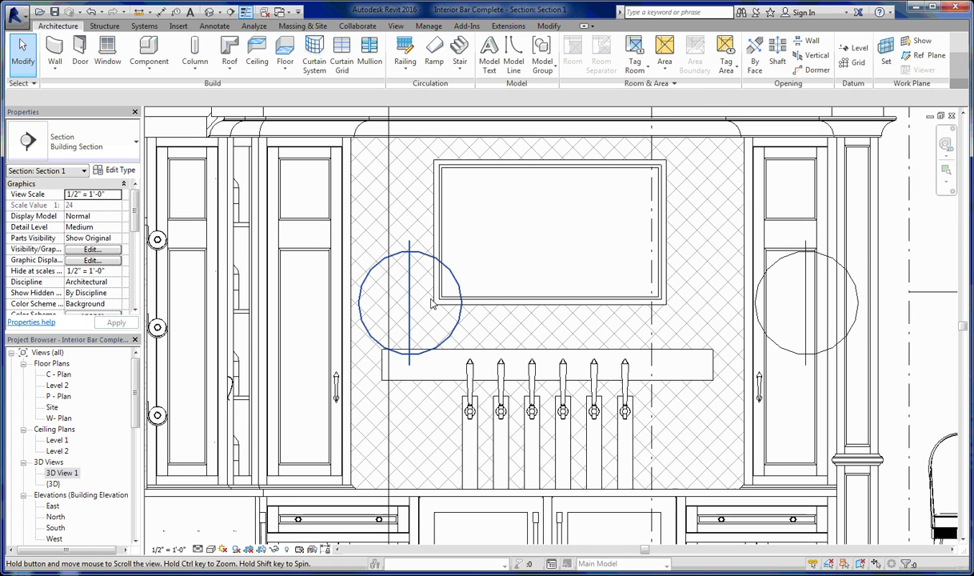
click(548, 26)
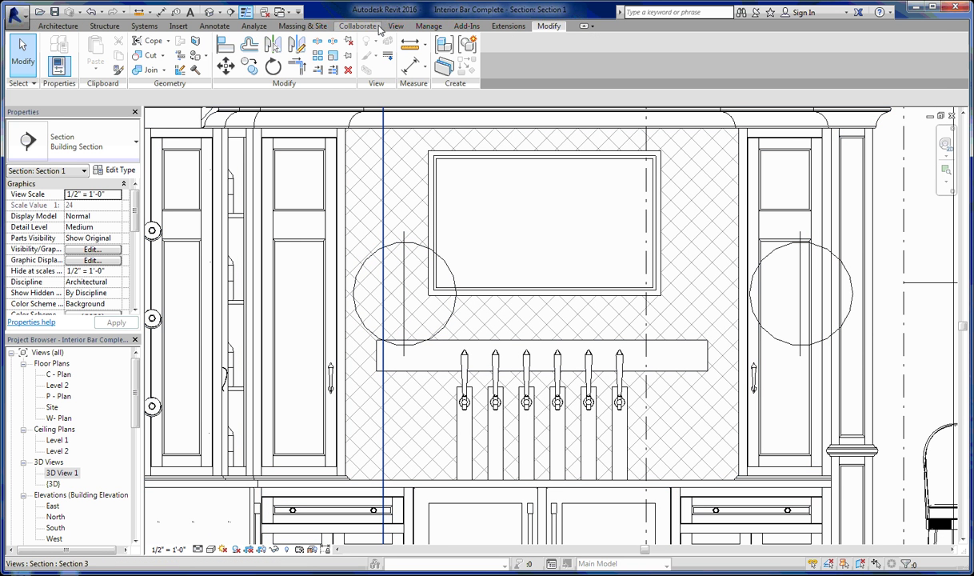
click(429, 26)
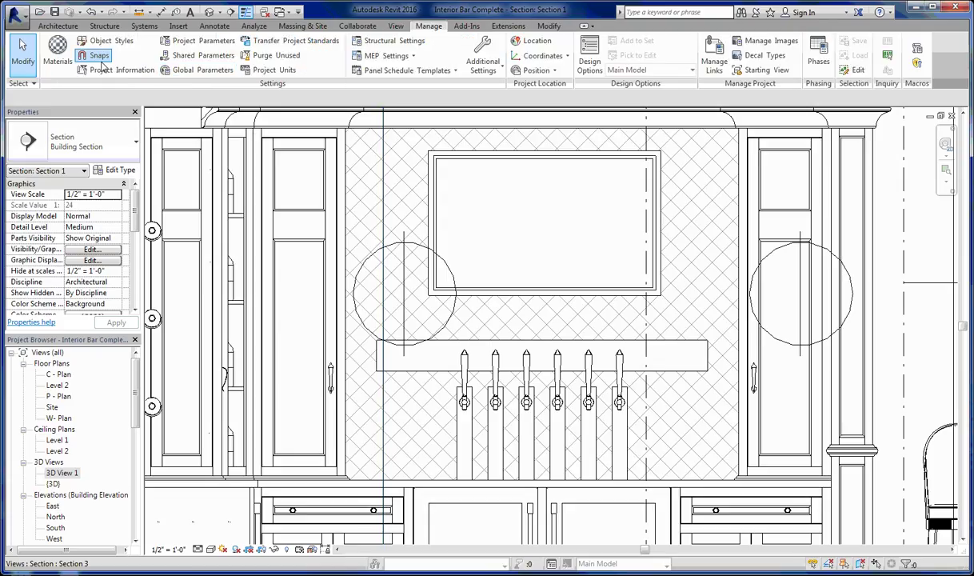
click(62, 53)
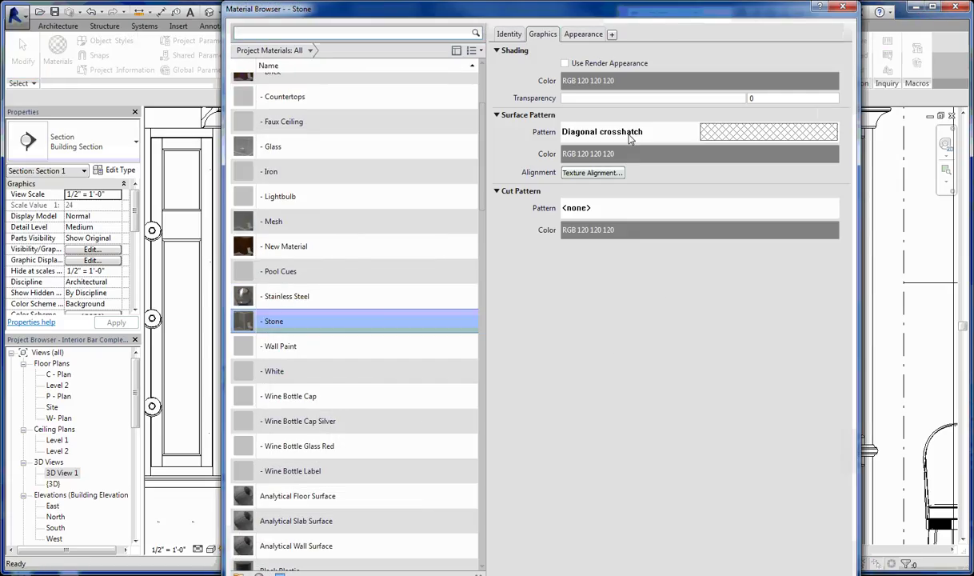
click(603, 131)
Step: Look through the Model fill patterns and return the pattern list to the Drafting type
drag(248, 164, 644, 185)
click(582, 354)
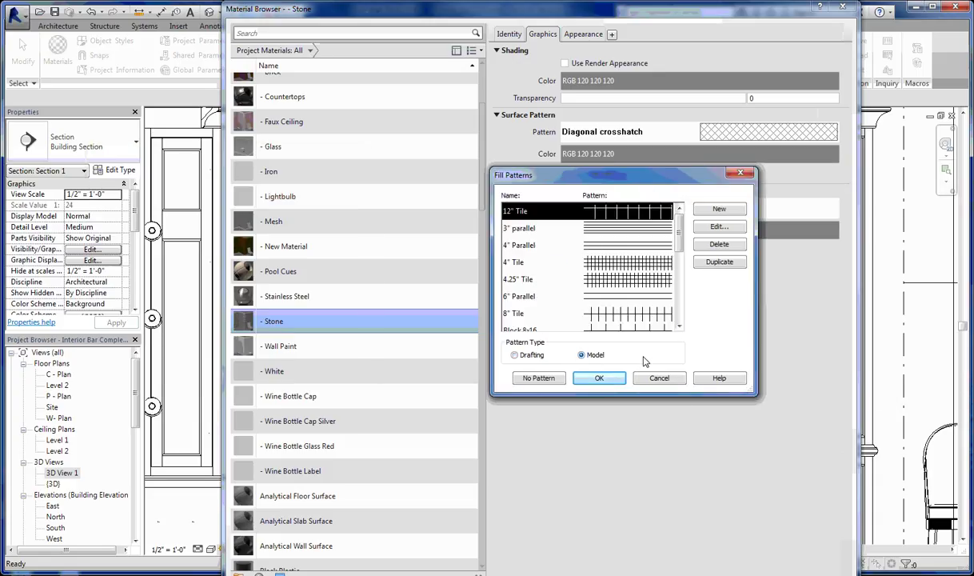
drag(680, 231, 681, 266)
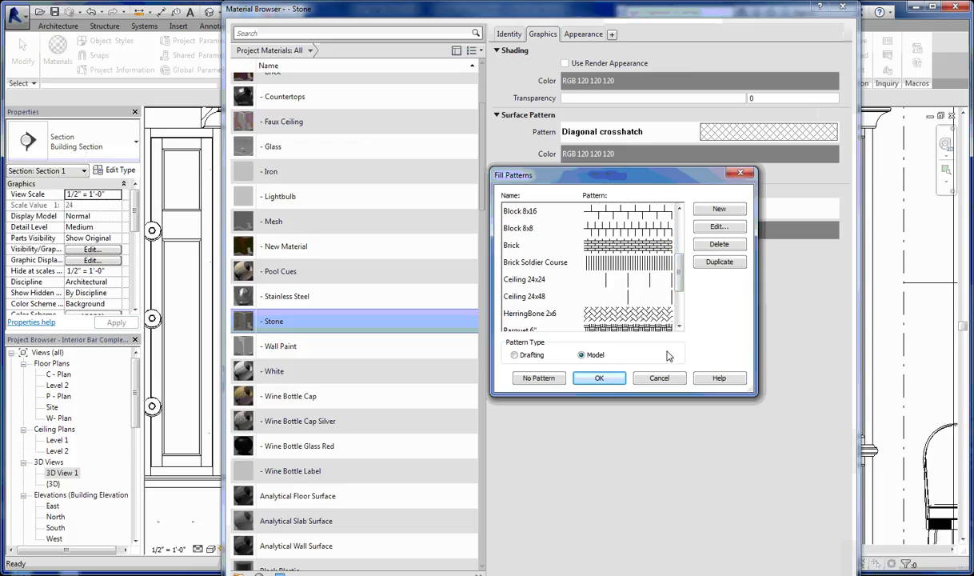
scroll(603, 320, down, 2)
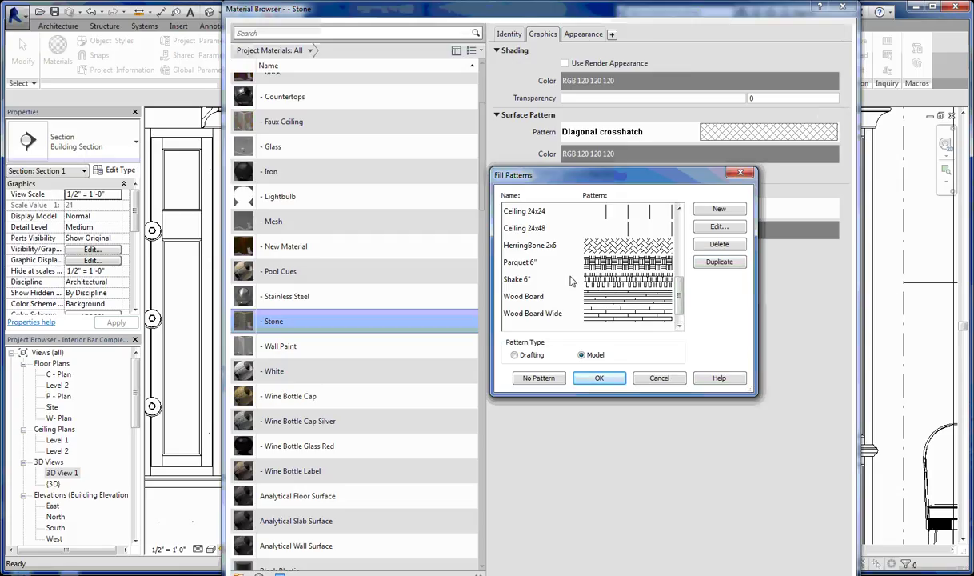
drag(621, 179, 210, 128)
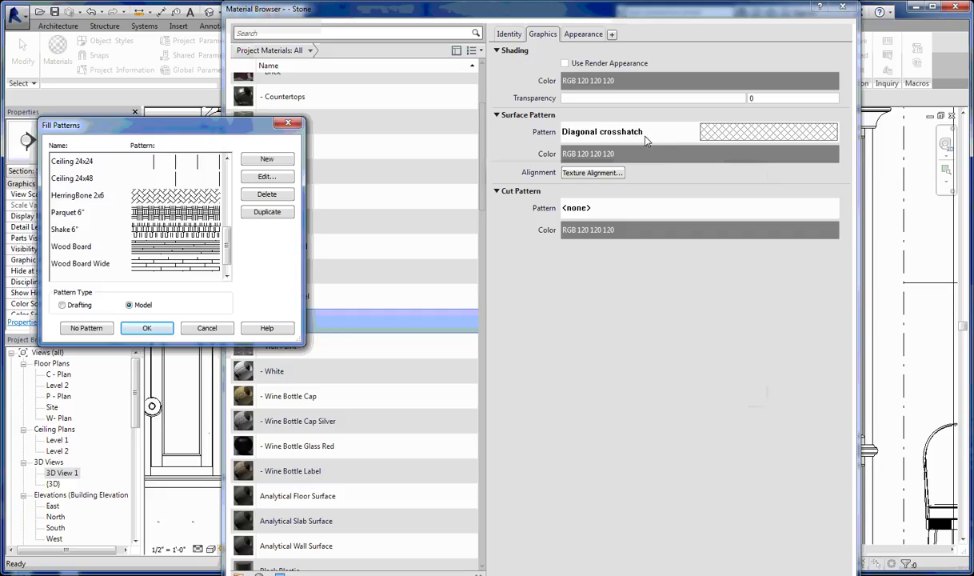
click(63, 304)
mouse_move(226, 178)
mouse_down()
mouse_move(227, 264)
mouse_move(226, 160)
mouse_up()
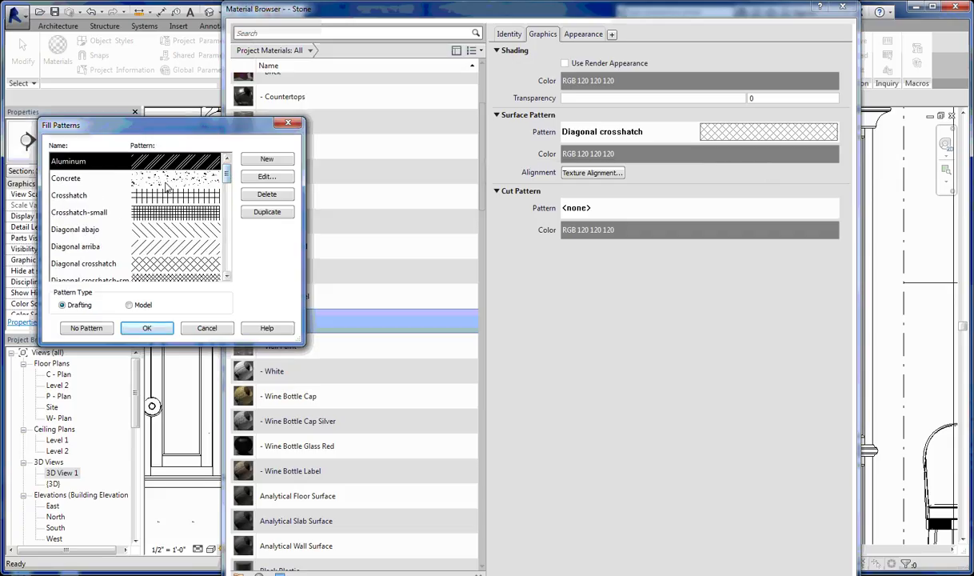
Step: Start a new custom drafting fill pattern and import the CBLFLD stone hatch from the PAT Files folder within Textures
click(266, 158)
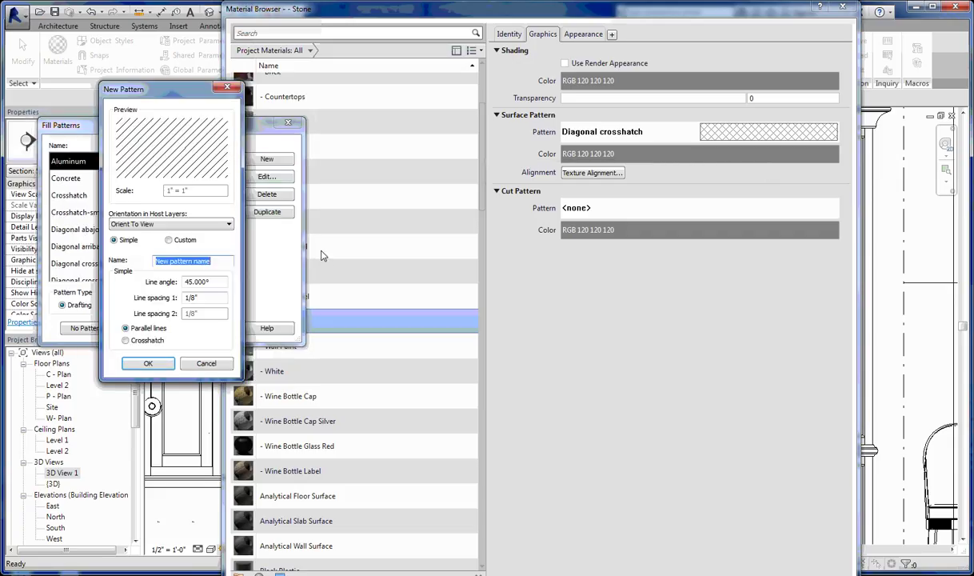
click(169, 240)
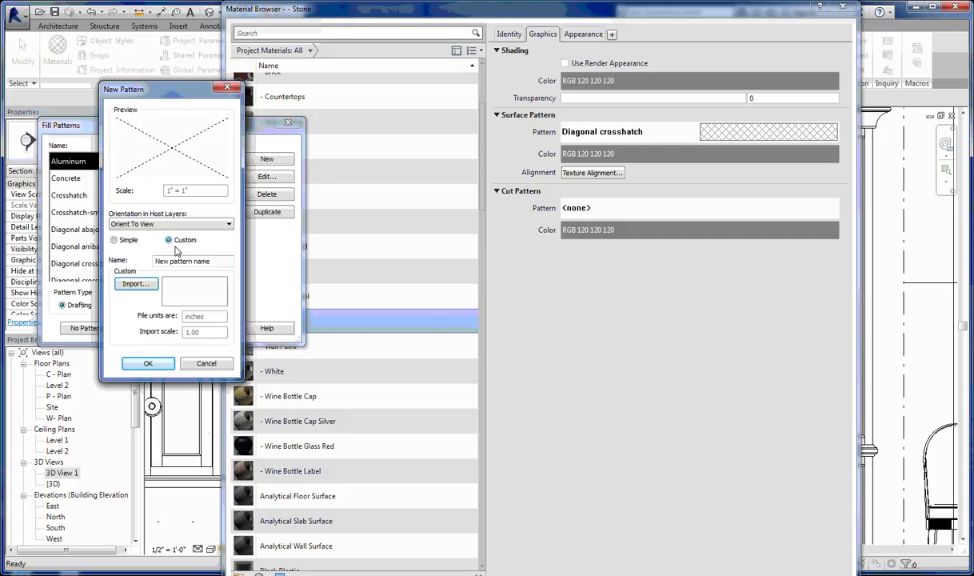
click(136, 281)
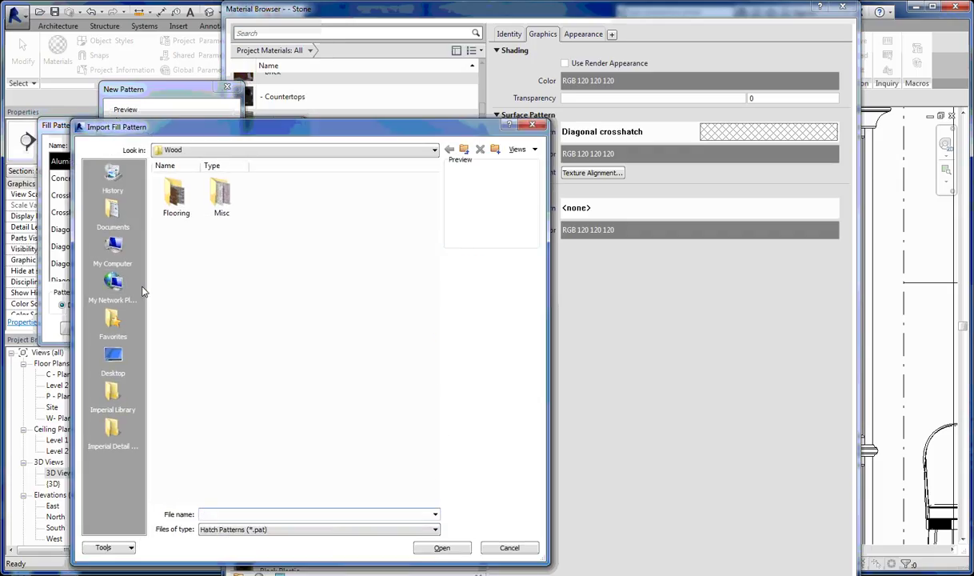
click(112, 247)
double_click(221, 204)
double_click(403, 196)
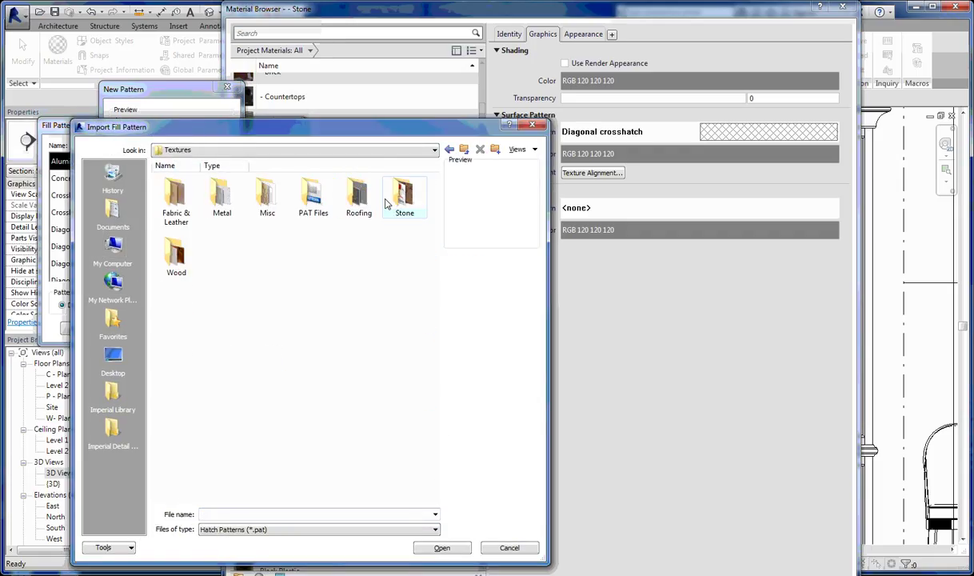
click(313, 196)
double_click(313, 196)
double_click(193, 206)
click(217, 198)
double_click(217, 198)
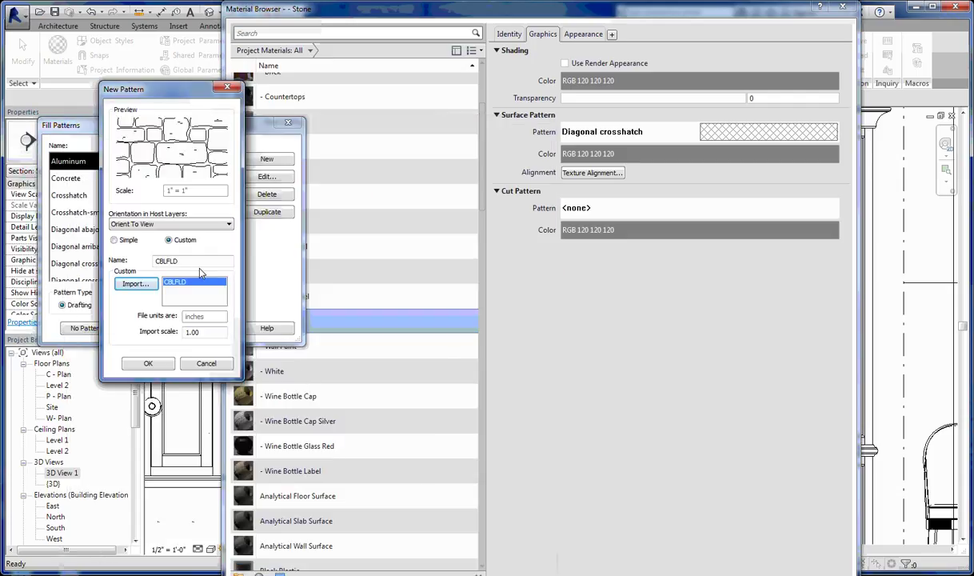
Step: Reduce the CBLFLD pattern's import scale to below 1 and confirm the new fill pattern
drag(185, 97, 421, 97)
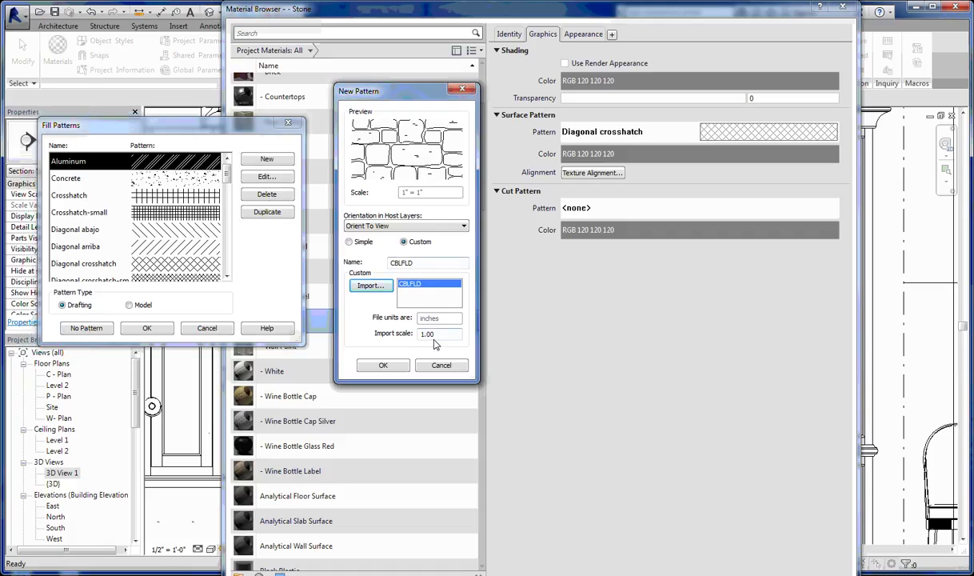
drag(449, 335, 387, 335)
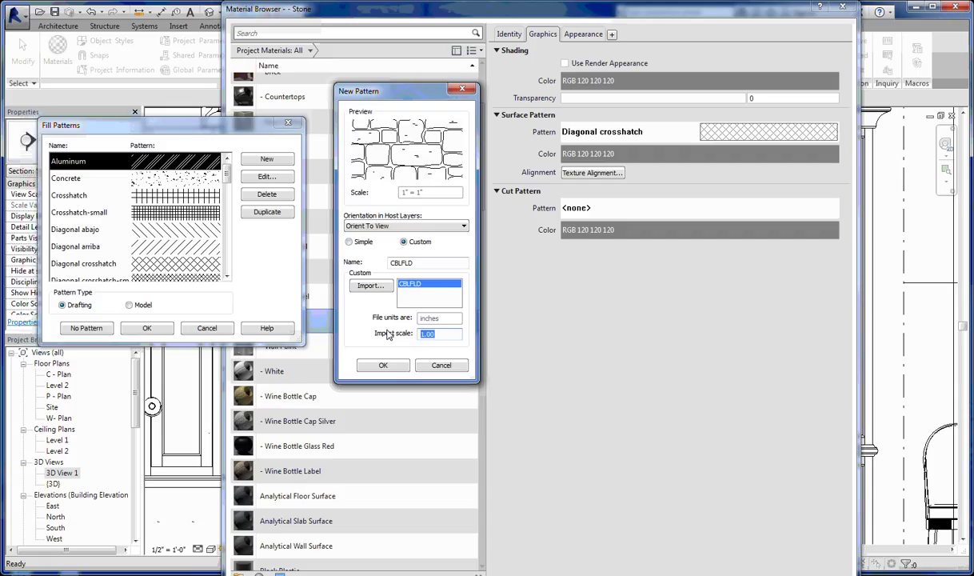
text(.)
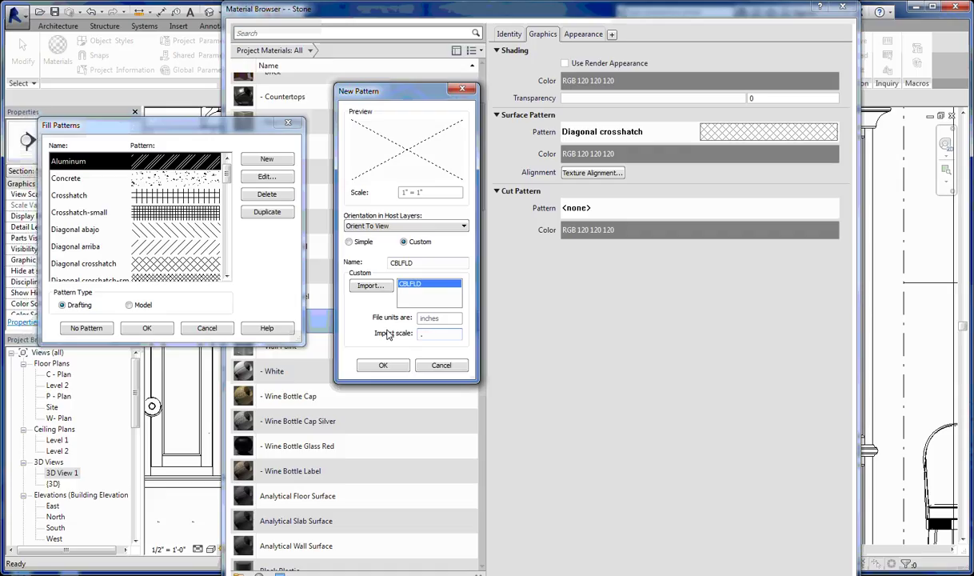
key(Return)
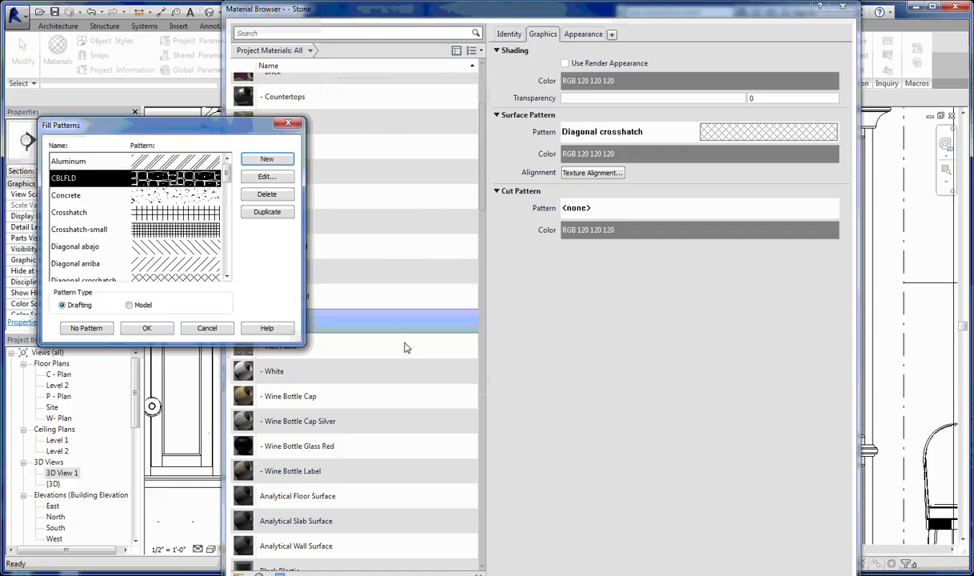
Step: Assign CBLFLD as the Stone material's surface pattern and check the stone wall in the section view
click(153, 327)
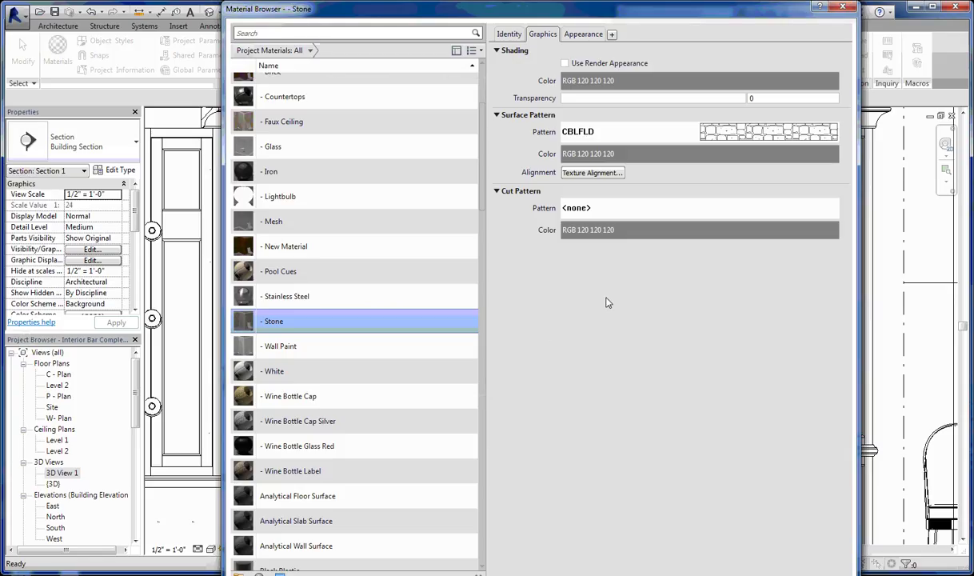
key(Return)
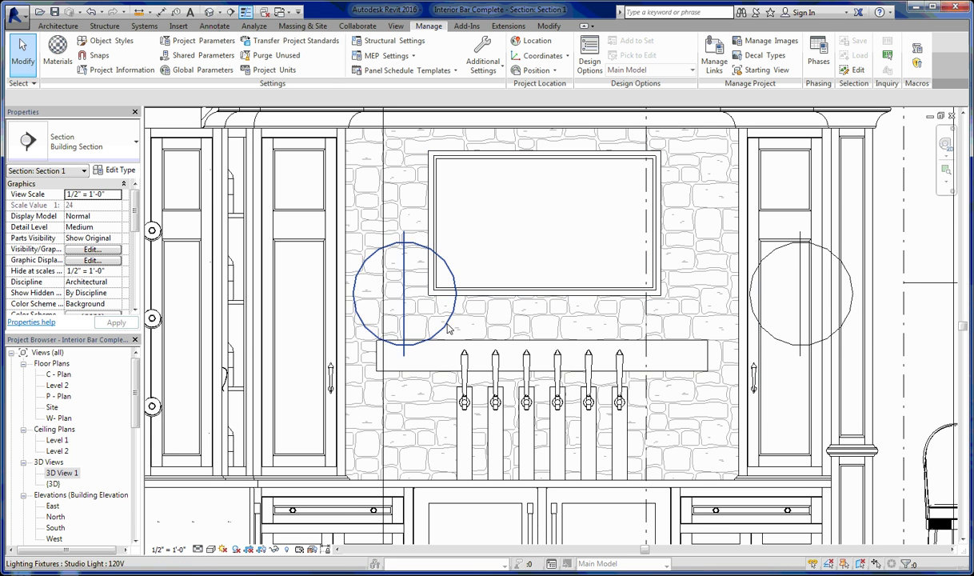
scroll(368, 395, up, 3)
scroll(369, 406, down, 4)
middle_drag(370, 412, 370, 476)
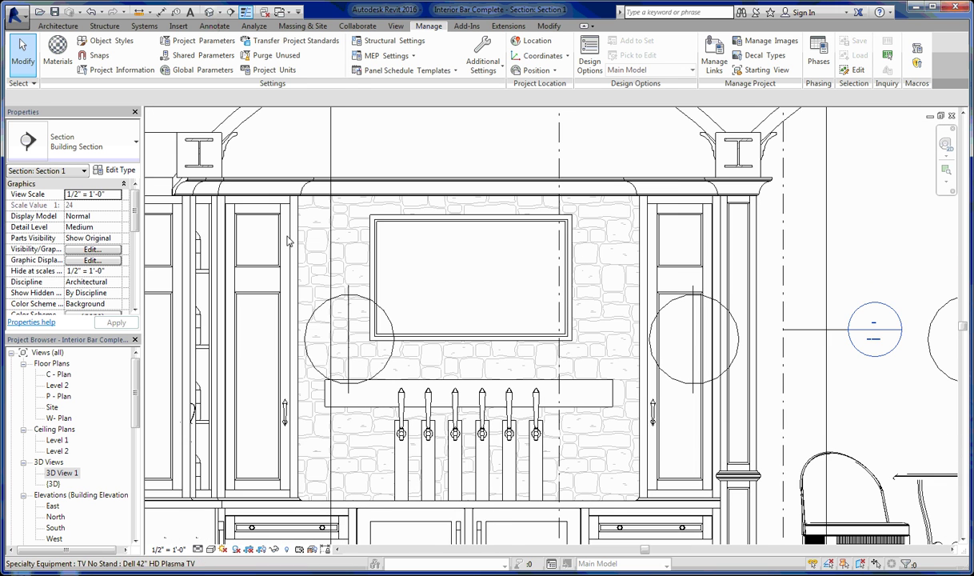
Step: Open the Stone material's CBLFLD surface pattern for editing and import the CBLFLD hatch file again
middle_drag(354, 319, 438, 286)
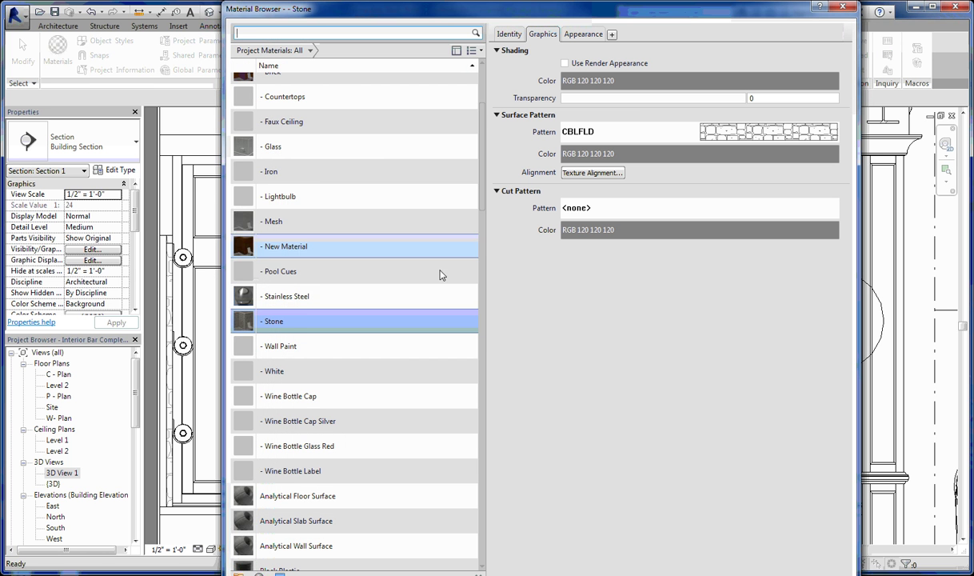
click(635, 132)
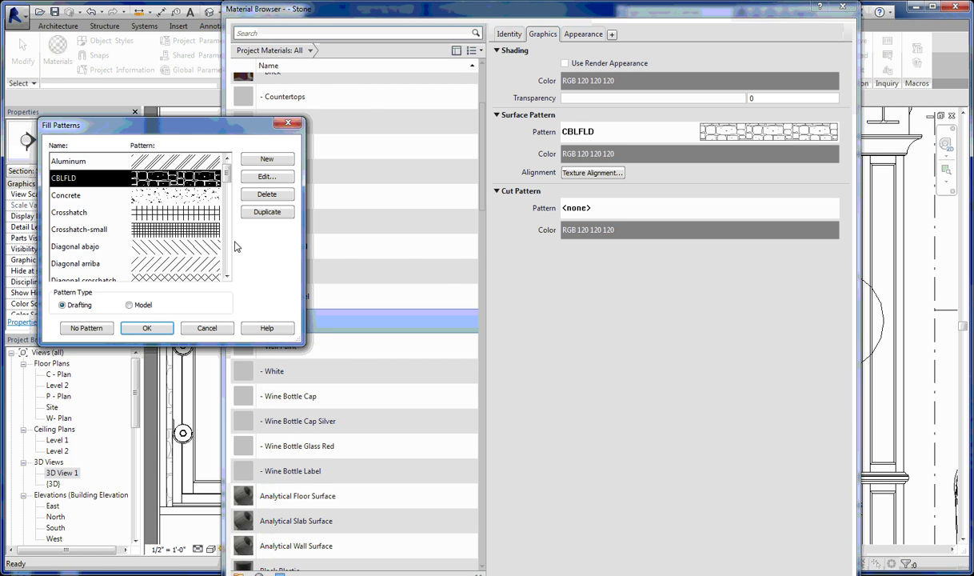
click(267, 177)
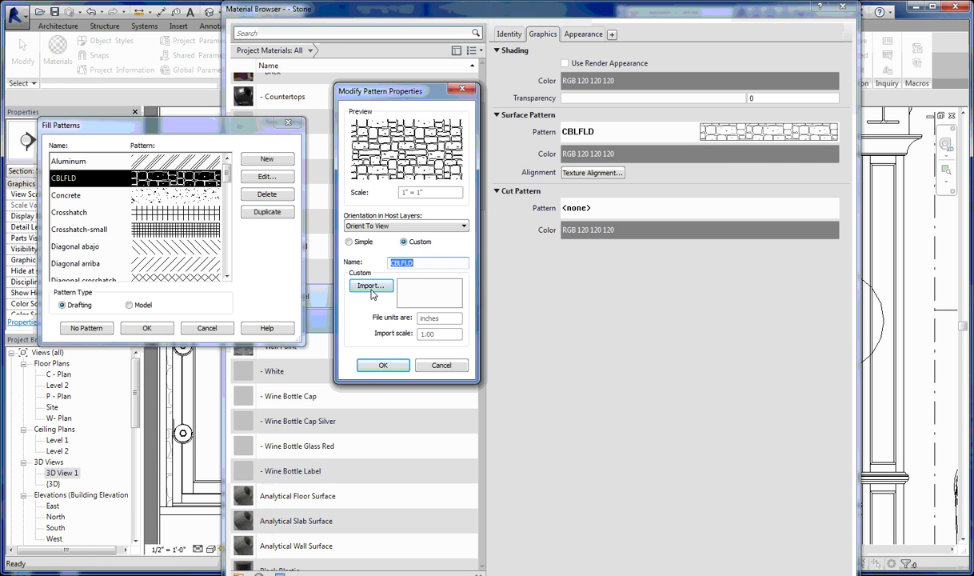
click(369, 285)
click(220, 196)
double_click(220, 196)
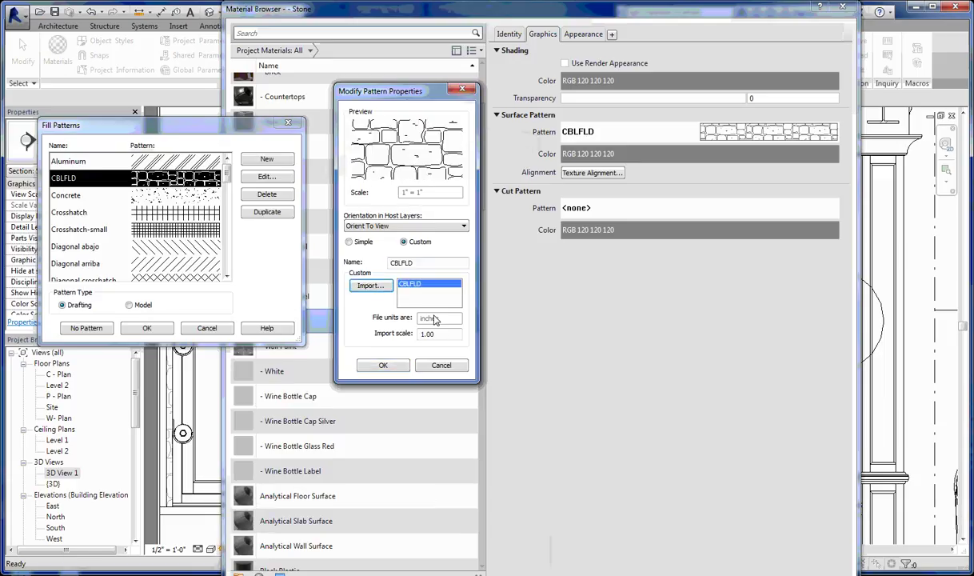
Step: Set the CBLFLD pattern's import scale to 0.25, apply it to the Stone material and check the bar wall in the section
double_click(422, 333)
text(0.25)
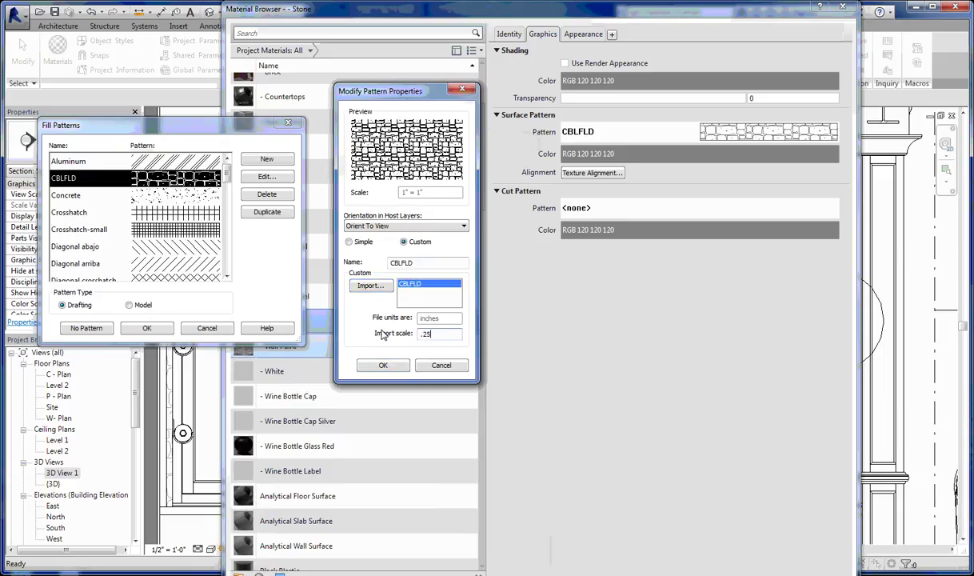
key(Return)
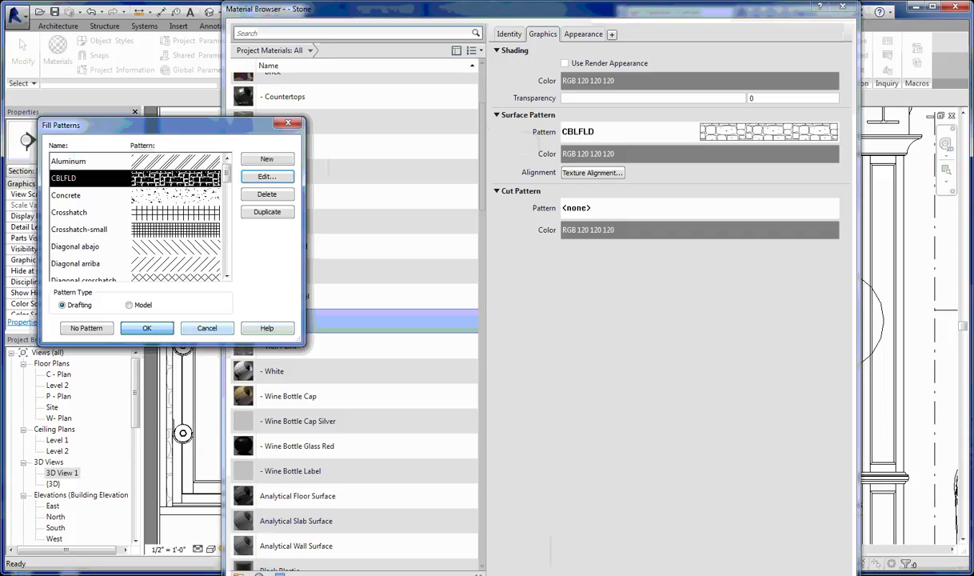
key(Return)
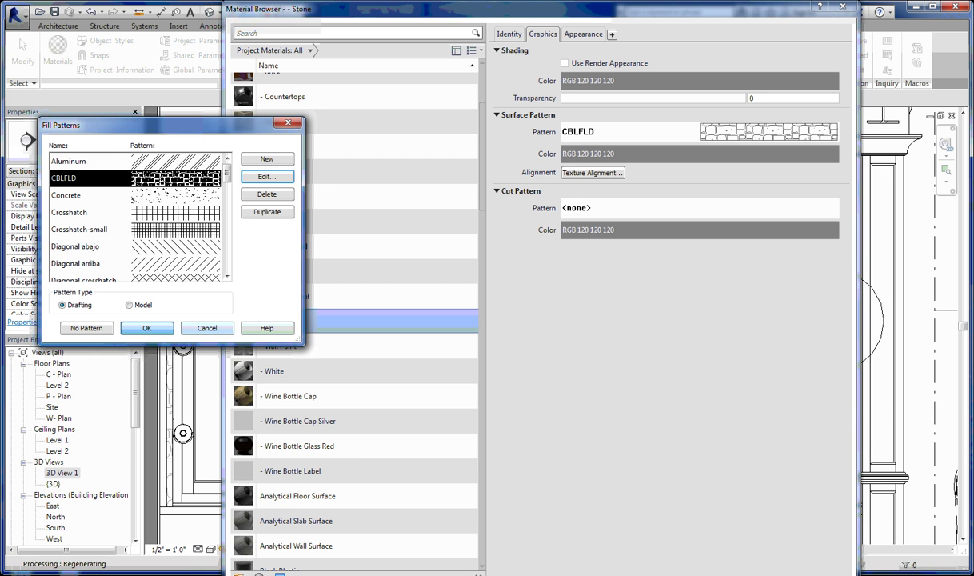
key(Return)
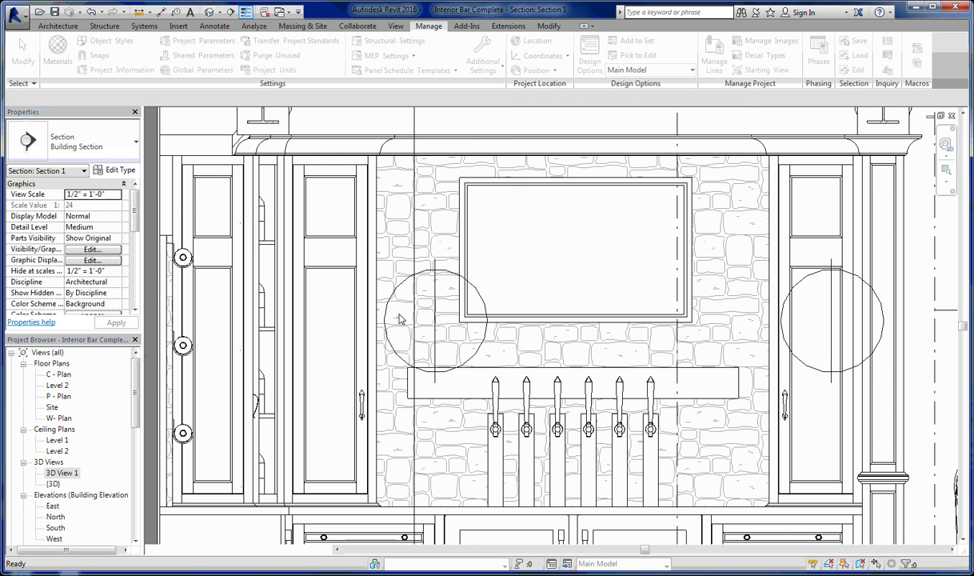
scroll(408, 226, down, 2)
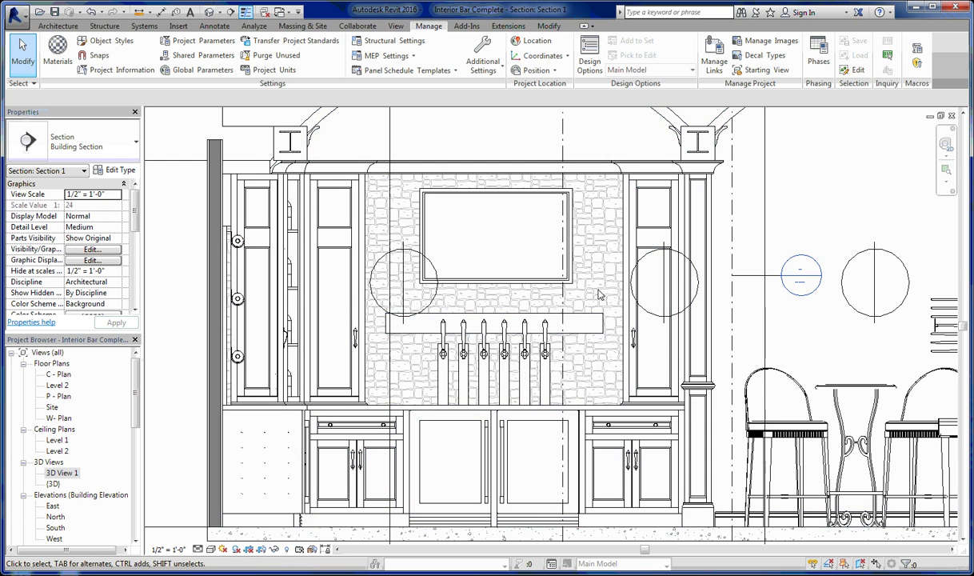
scroll(596, 288, up, 3)
Step: Set the Stone material's surface pattern color to black
click(56, 50)
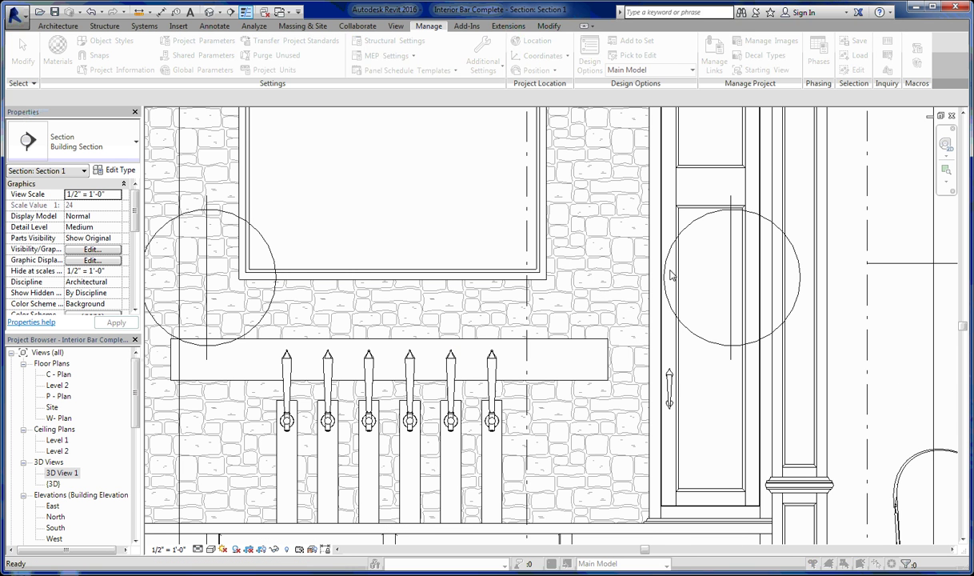
click(617, 158)
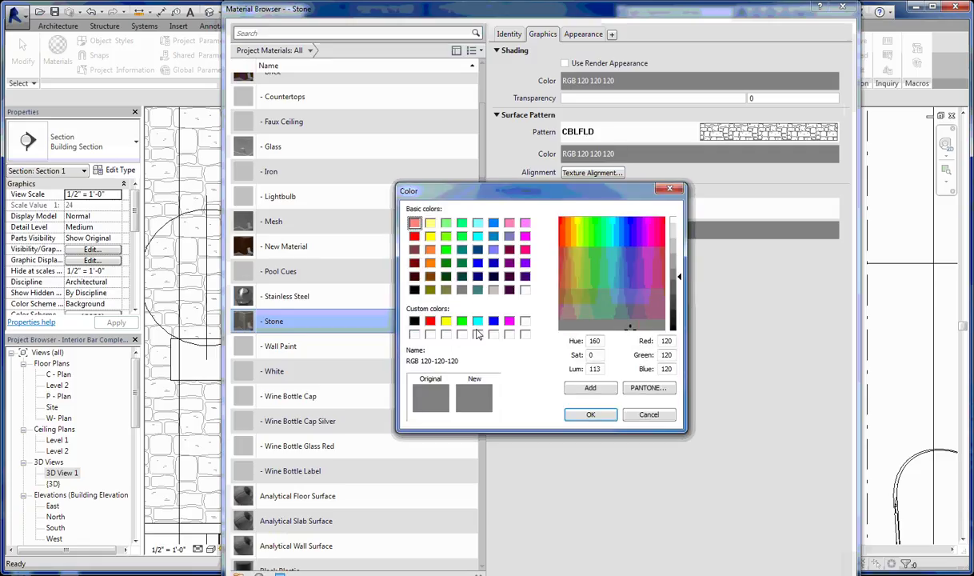
click(413, 289)
click(591, 414)
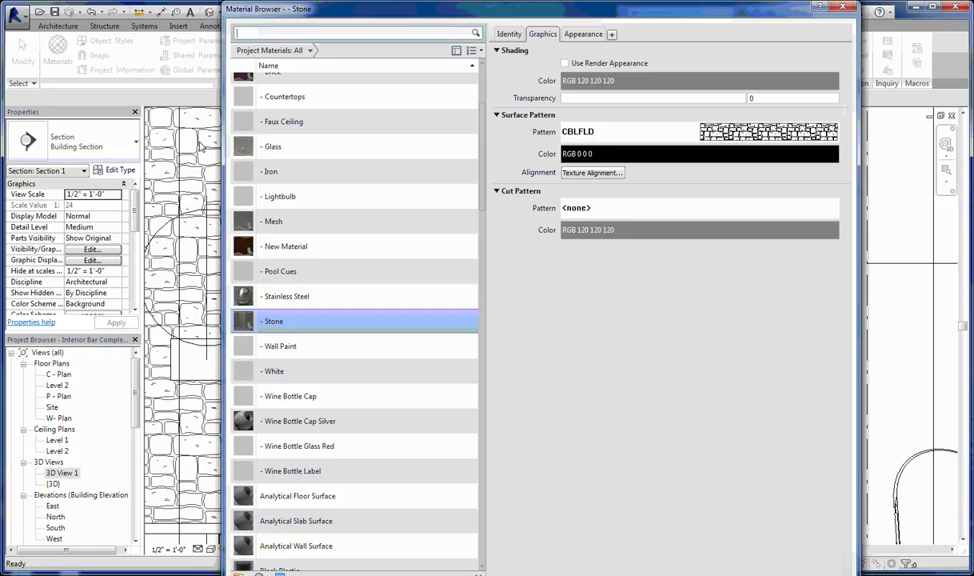
Step: Set the Stone material's surface pattern color to light gray RGB 192-192-192 and confirm the material changes
scroll(244, 266, up, 1)
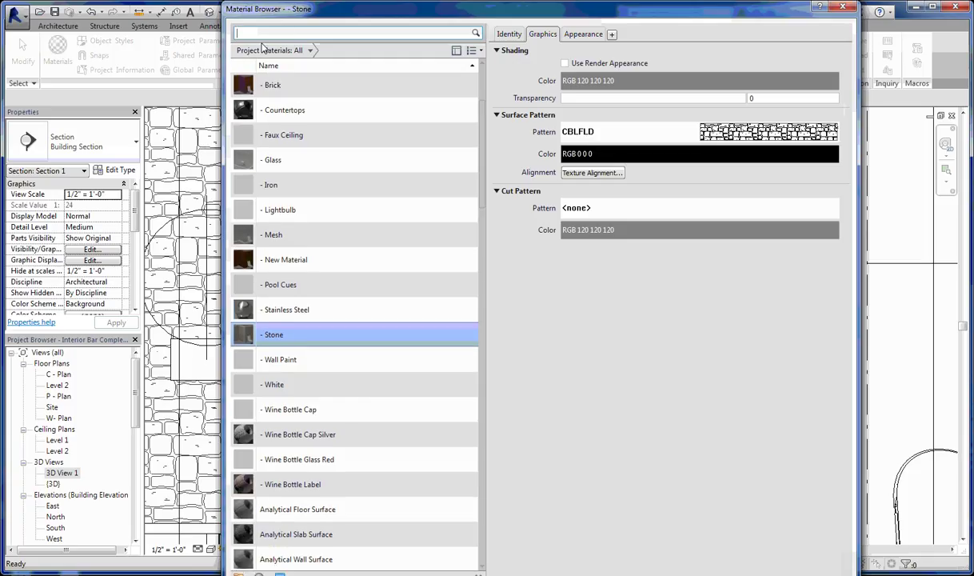
drag(258, 9, 298, 33)
click(609, 183)
click(479, 314)
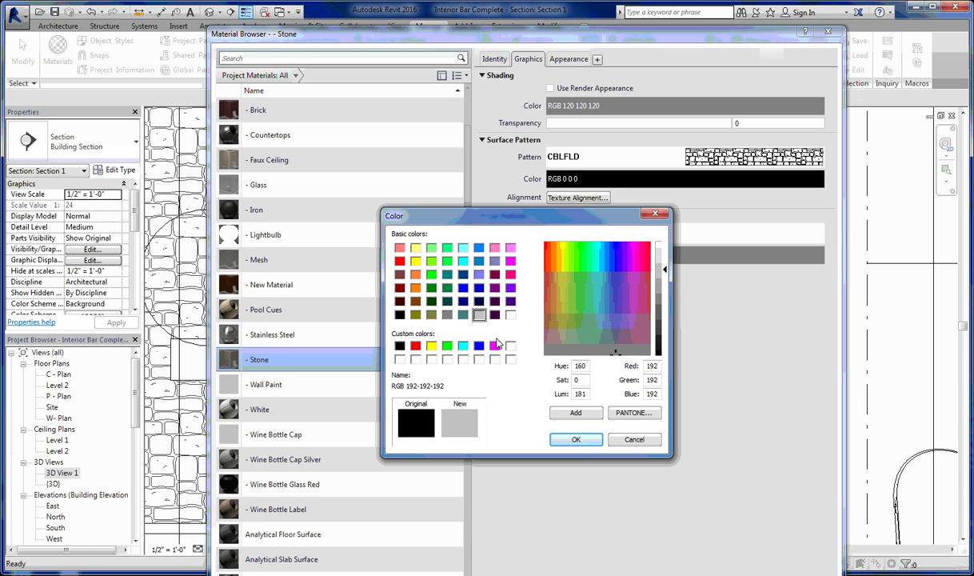
click(576, 440)
drag(656, 36, 608, 12)
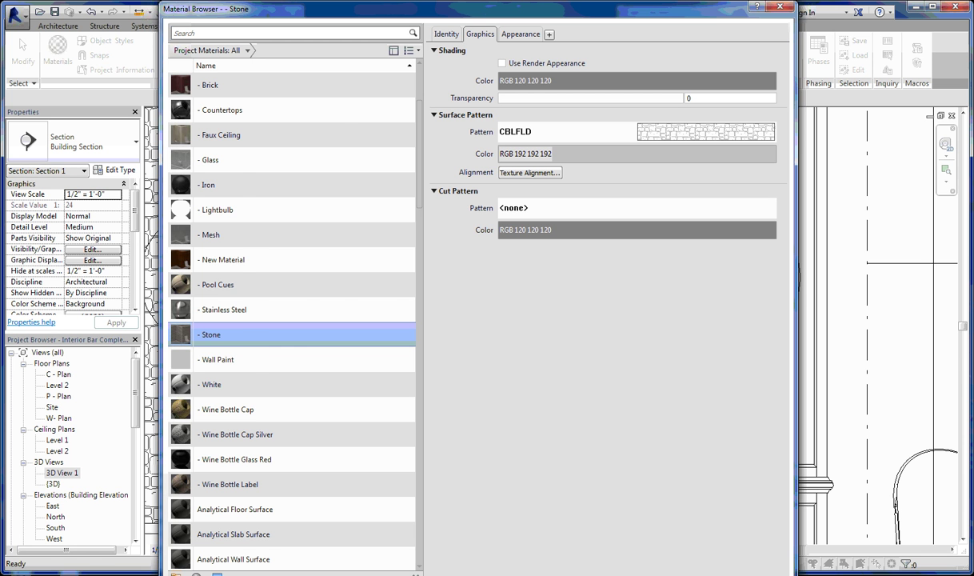
key(Return)
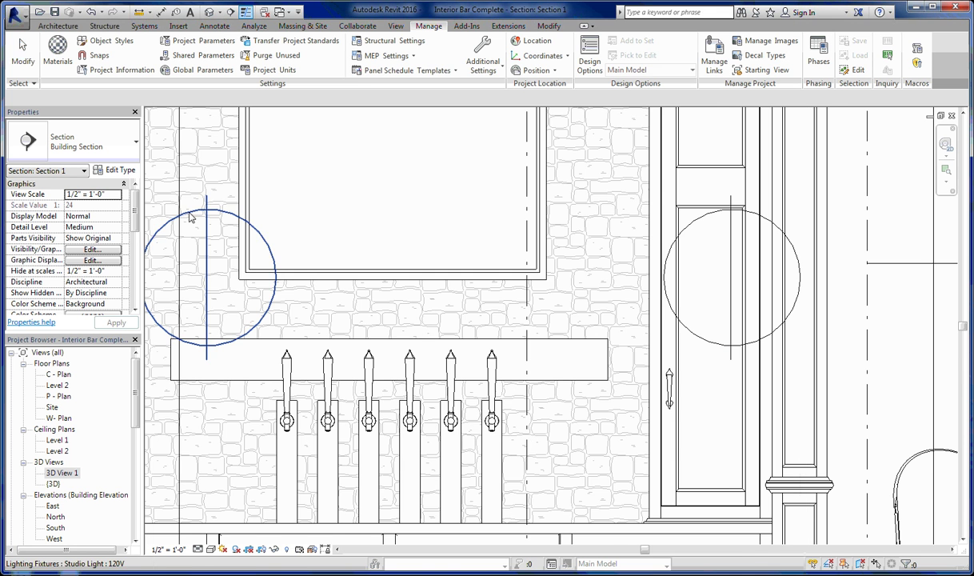
Step: Examine the stone hatch on the bar wall and the surrounding cabinetry in the section, both close up and from farther out
scroll(477, 316, down, 2)
scroll(478, 316, down, 4)
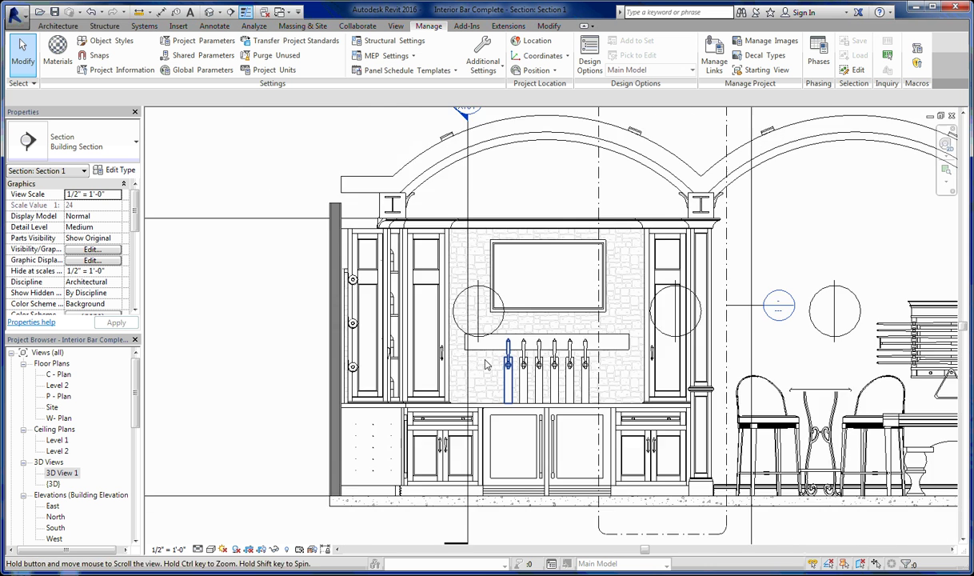
scroll(370, 284, up, 3)
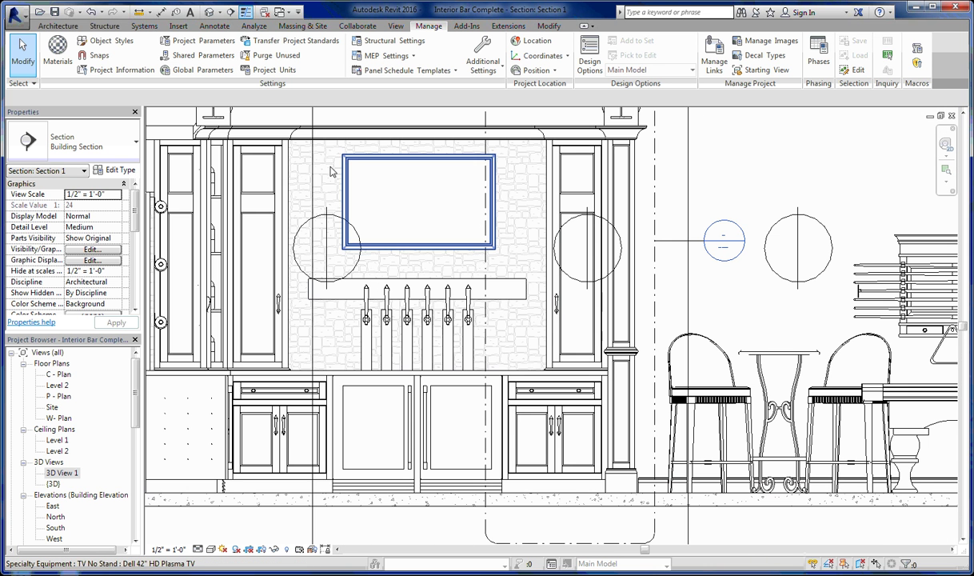
middle_drag(636, 337, 684, 350)
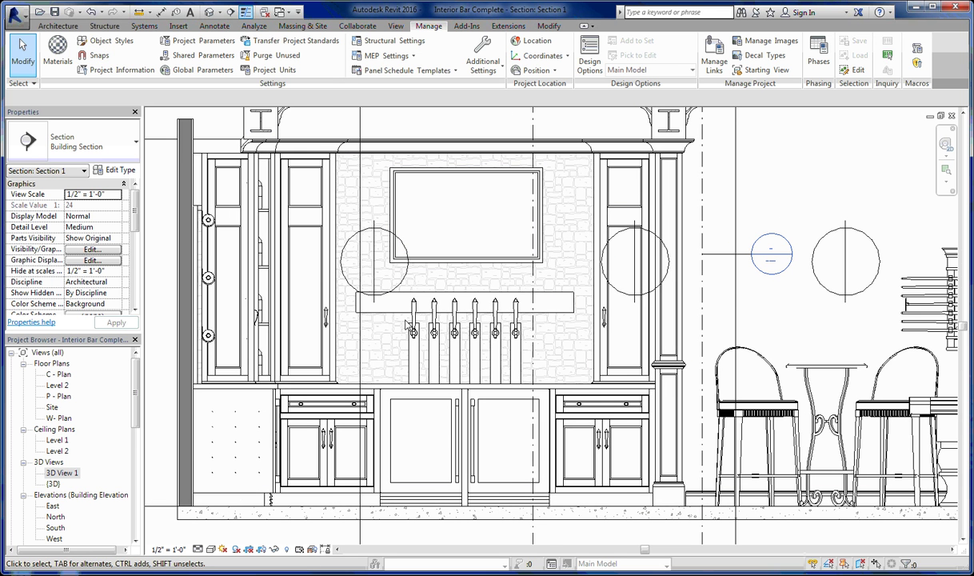
scroll(168, 534, up, 3)
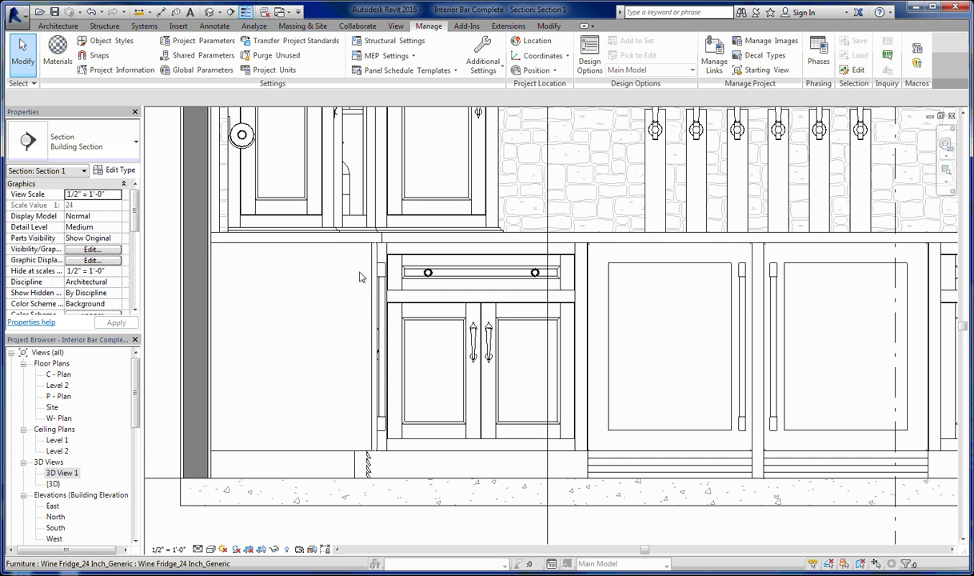
scroll(582, 302, down, 4)
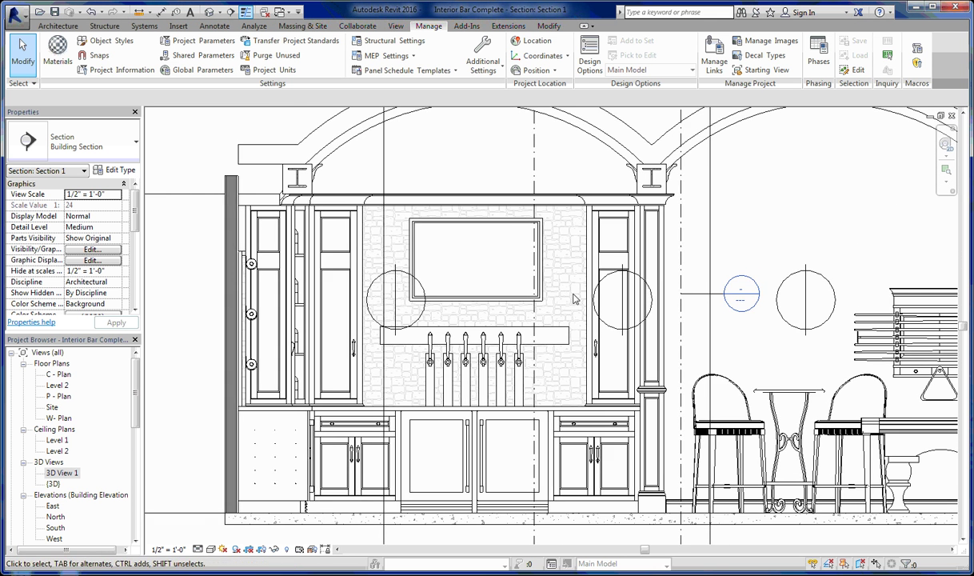
scroll(535, 231, down, 2)
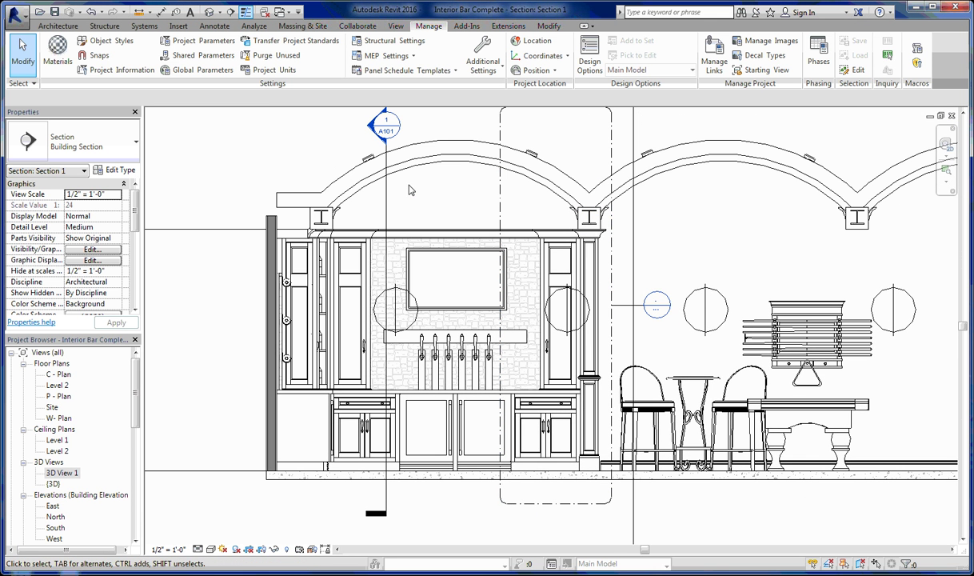